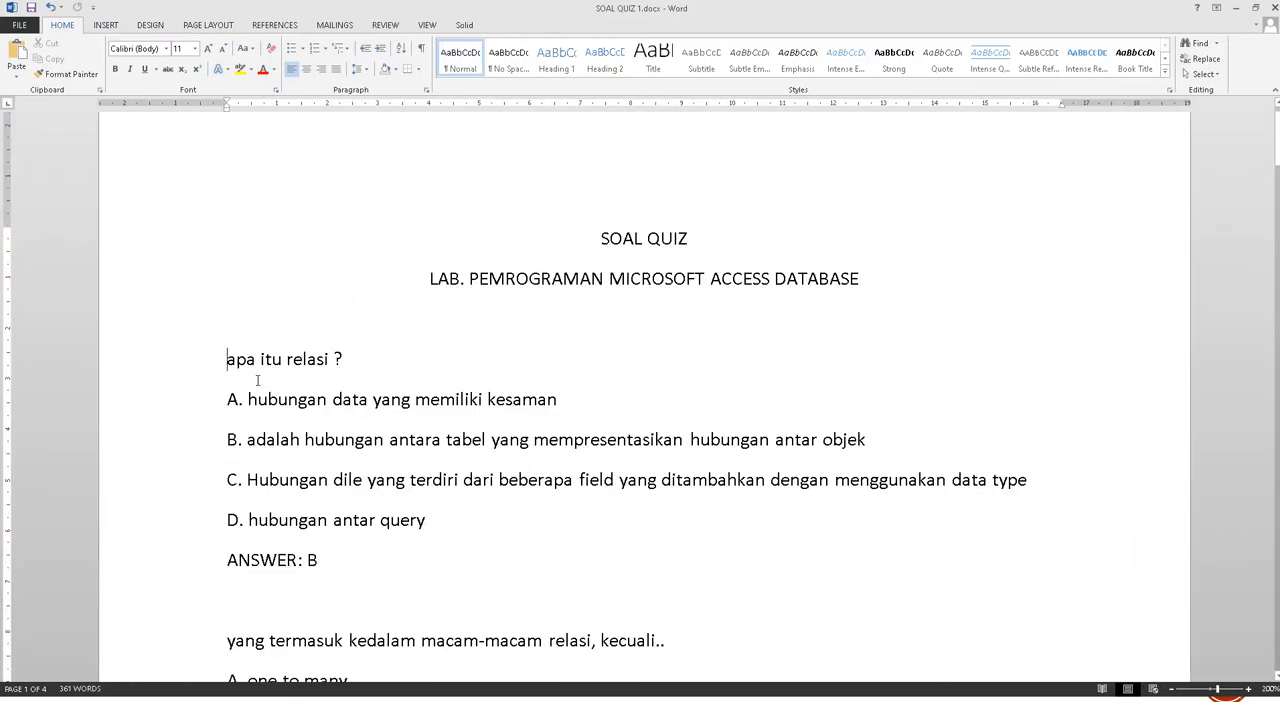
# Examine the layout of the first question, "apa itu relasi ?", its A–D options and the questions that follow in the quiz document
pyautogui.moveTo(229, 361); pyautogui.dragTo(357, 377)
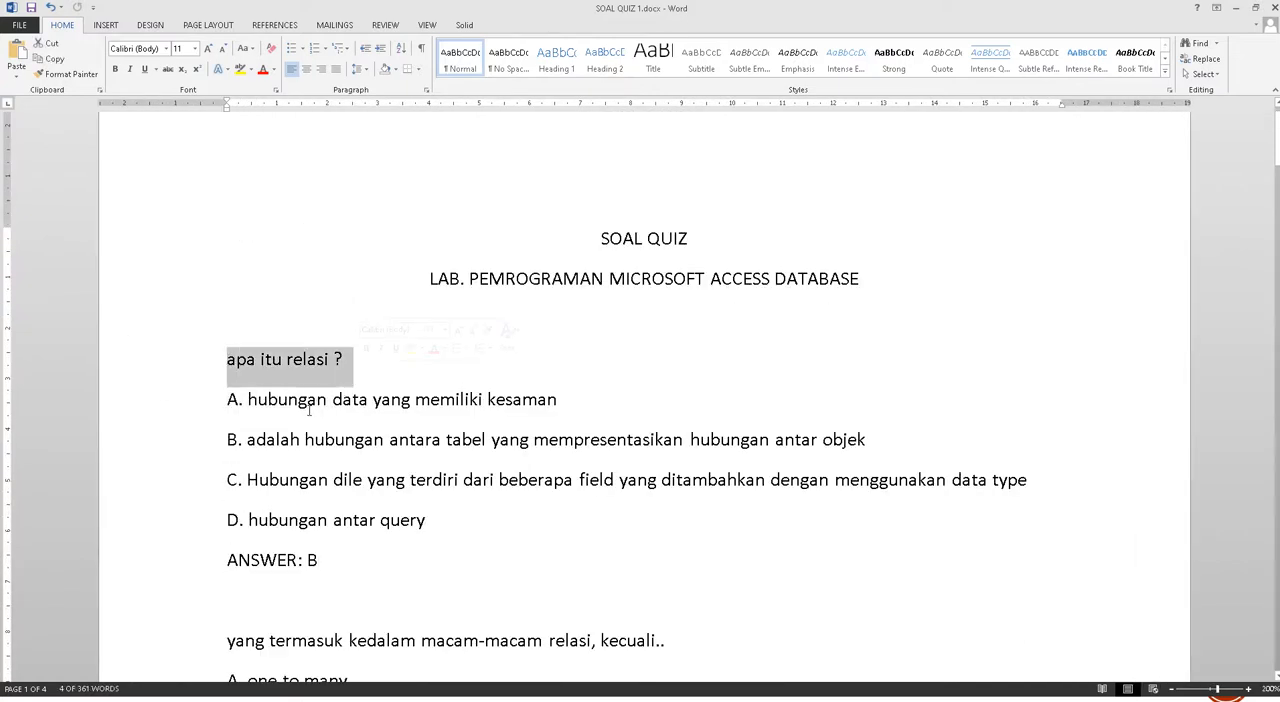
pyautogui.scroll(-1, 300, 350)
pyautogui.click(258, 295)
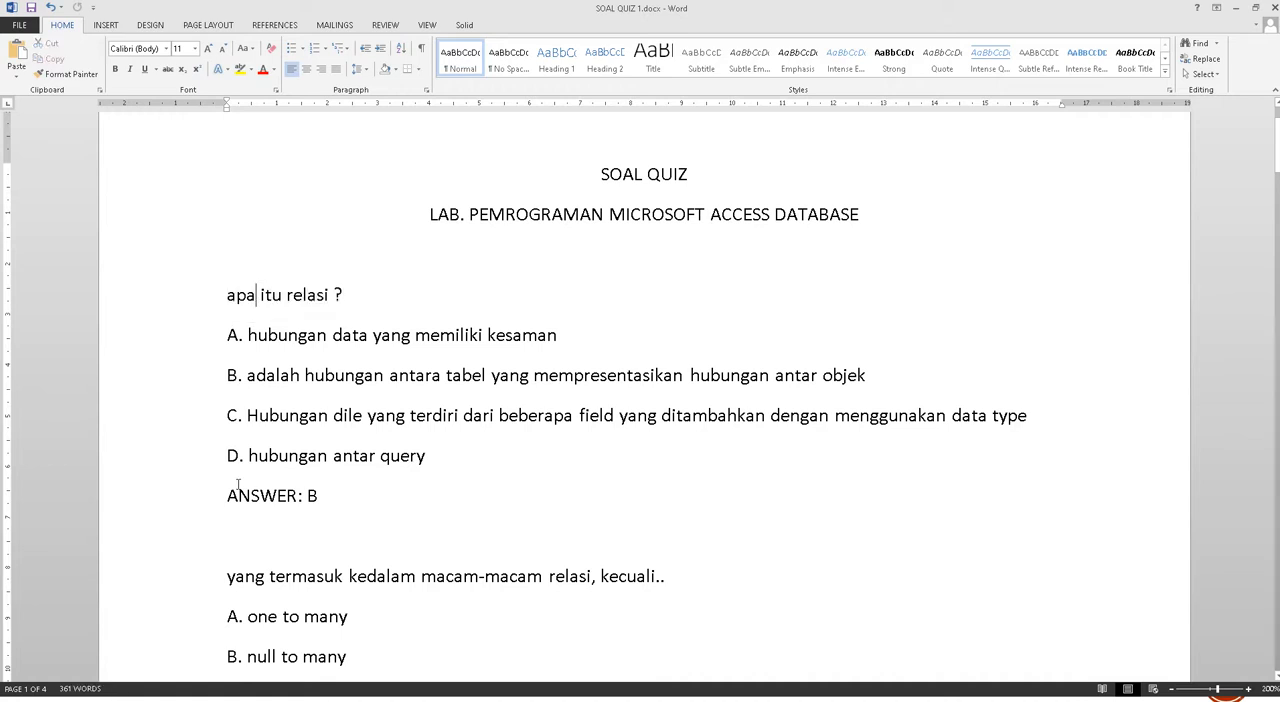
pyautogui.click(244, 338)
pyautogui.moveTo(331, 497); pyautogui.dragTo(227, 342)
pyautogui.click(212, 316)
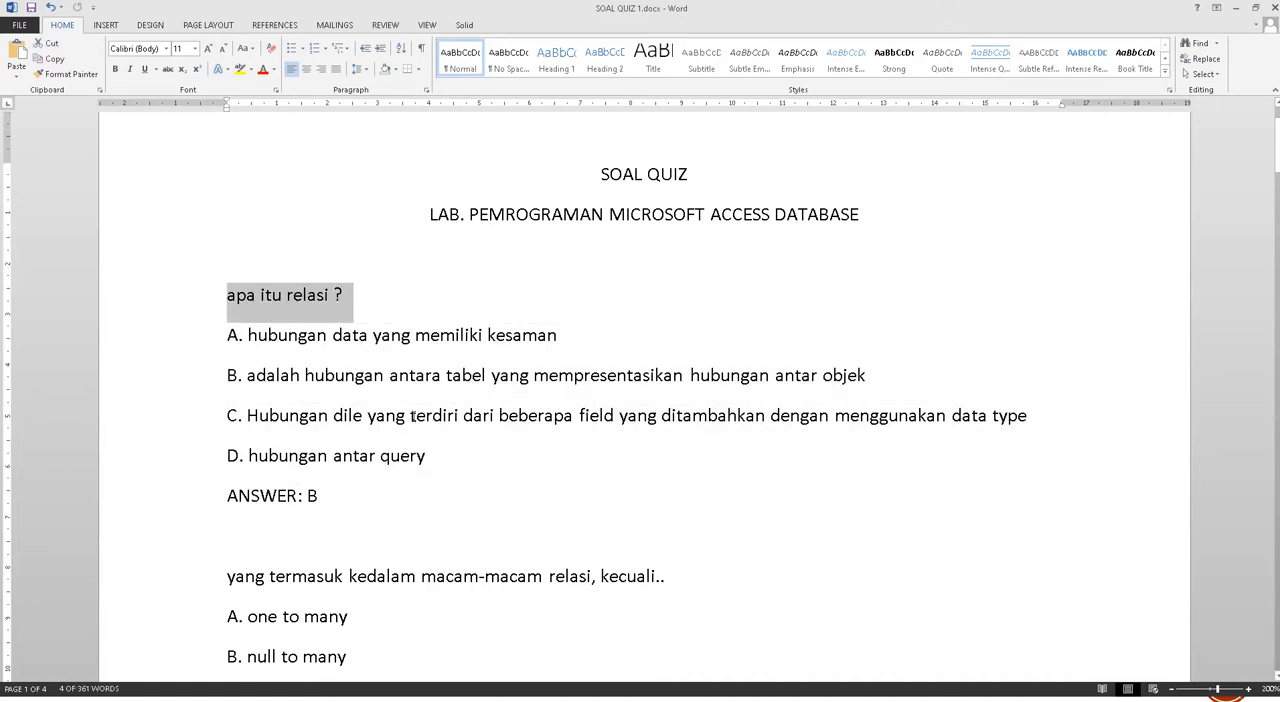
pyautogui.scroll(-3, 350, 489)
pyautogui.scroll(-10, 327, 409)
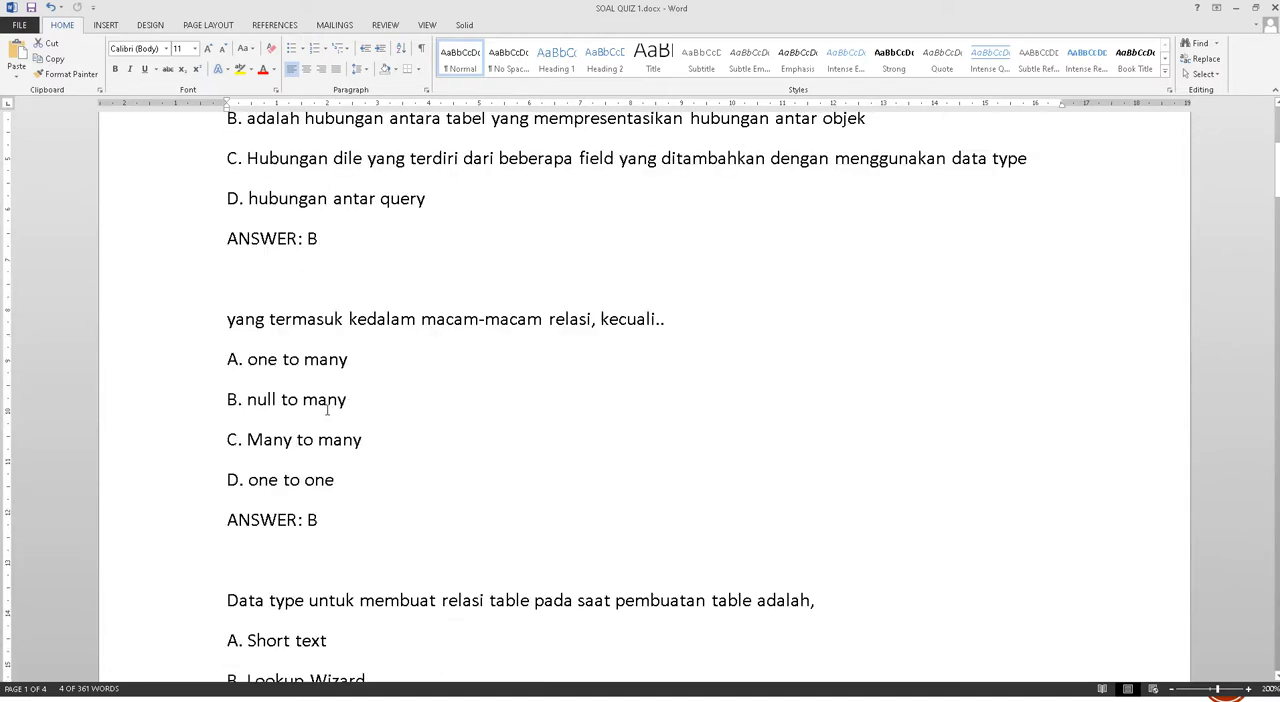
pyautogui.scroll(-12, 327, 409)
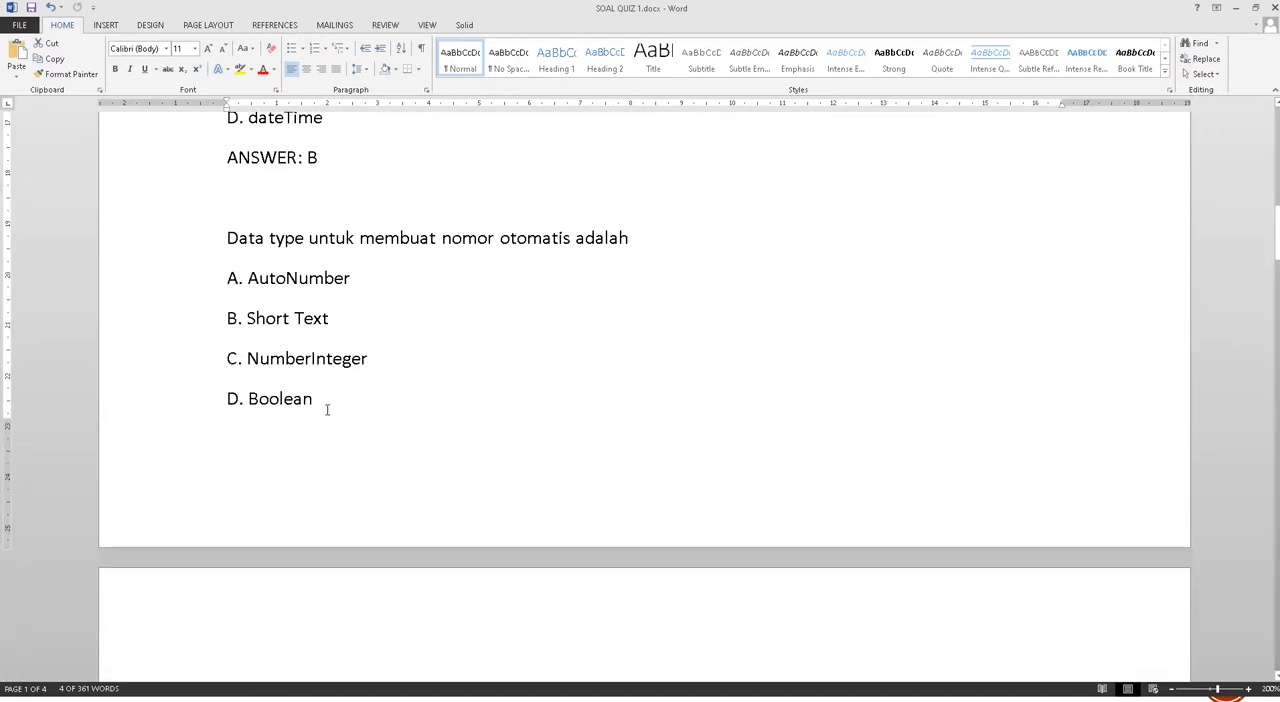
pyautogui.scroll(-9, 327, 409)
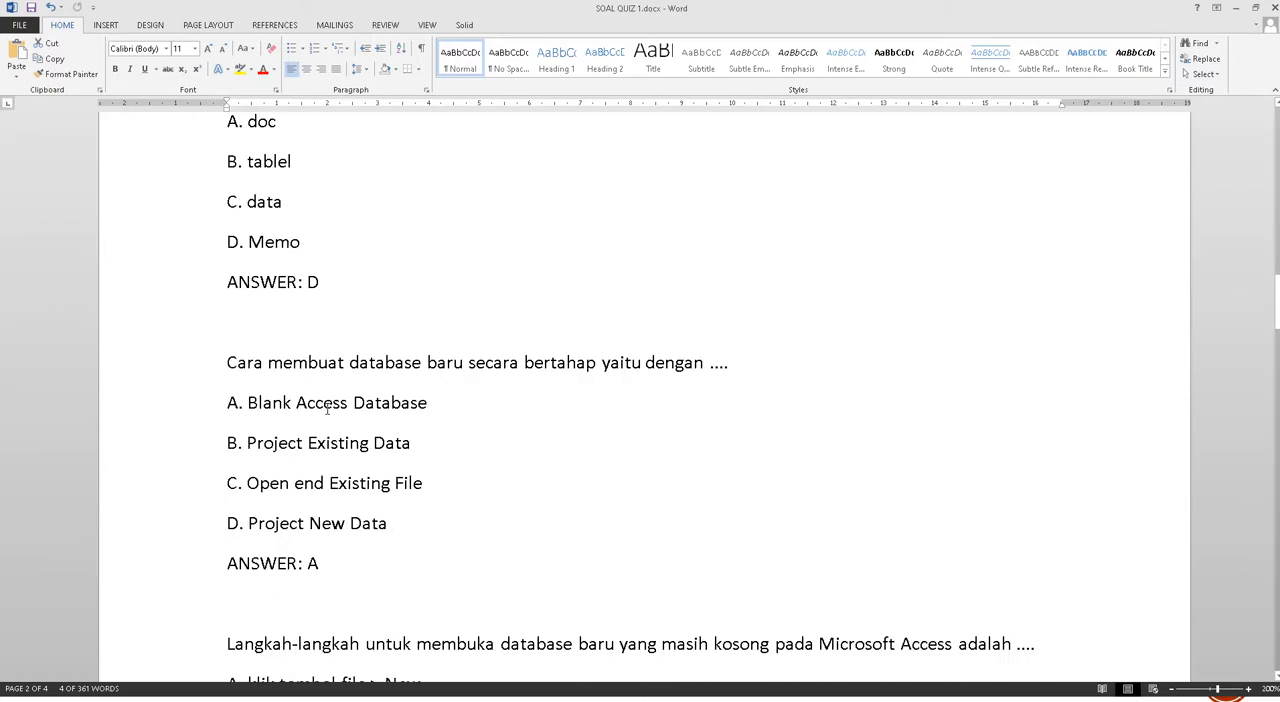
pyautogui.scroll(20, 327, 409)
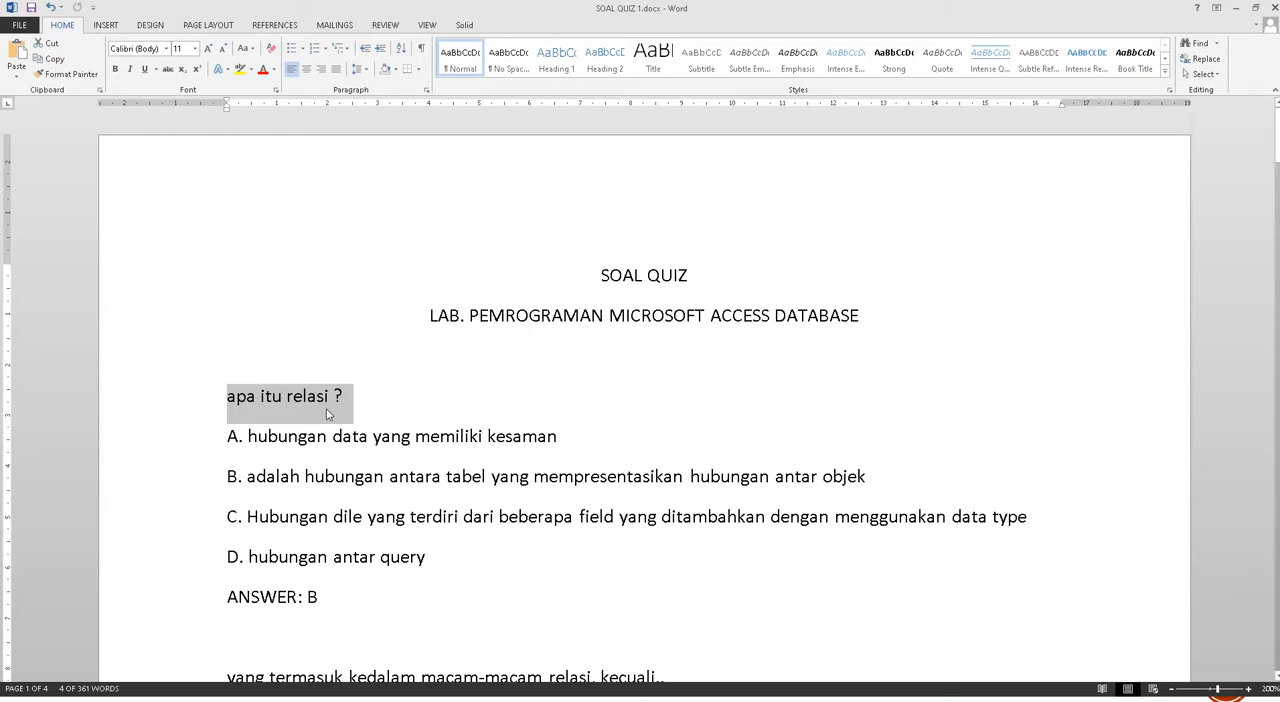
pyautogui.scroll(-1, 327, 414)
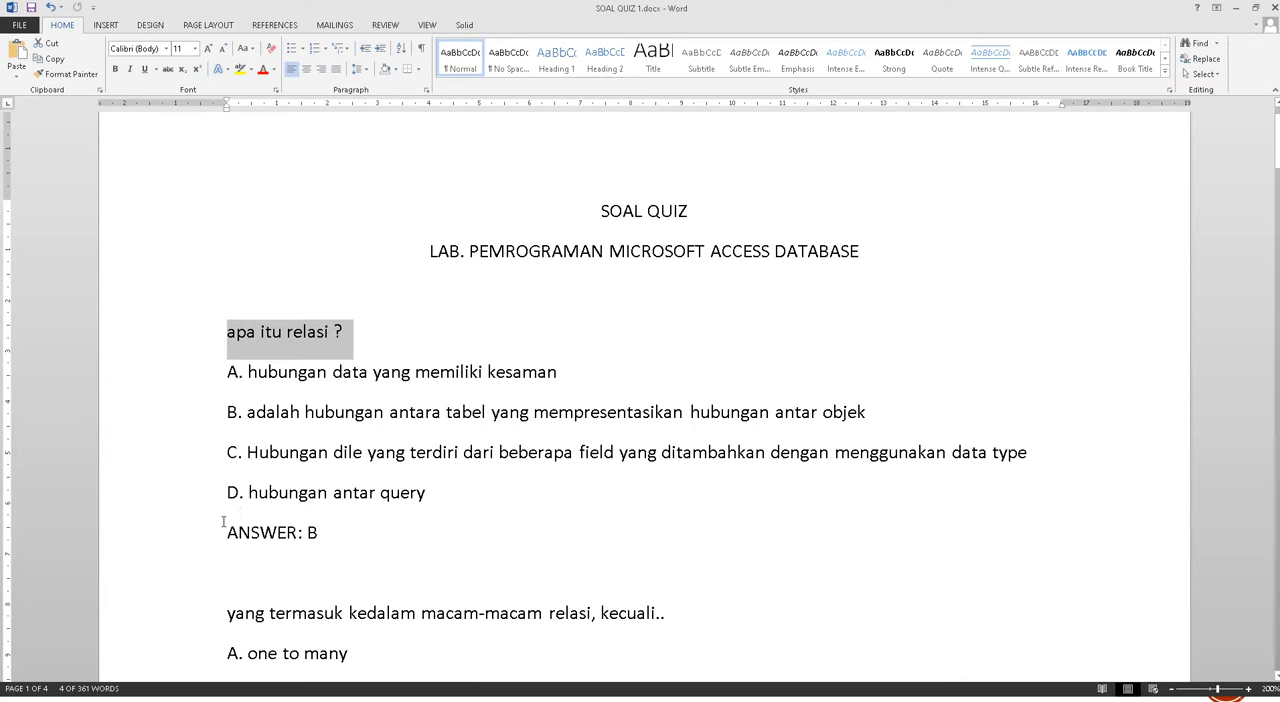
# Examine the ANSWER line under the first question and check the same format on the other questions throughout the document
pyautogui.moveTo(224, 532); pyautogui.dragTo(286, 545)
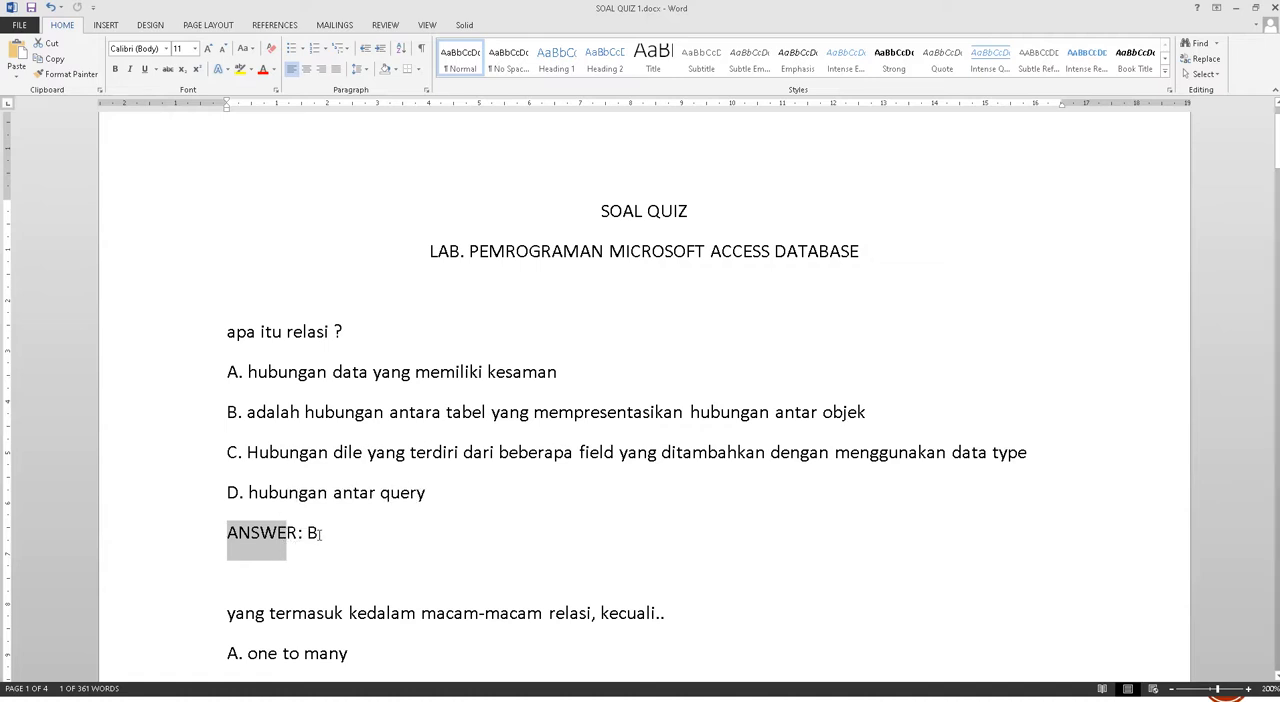
pyautogui.click(318, 533)
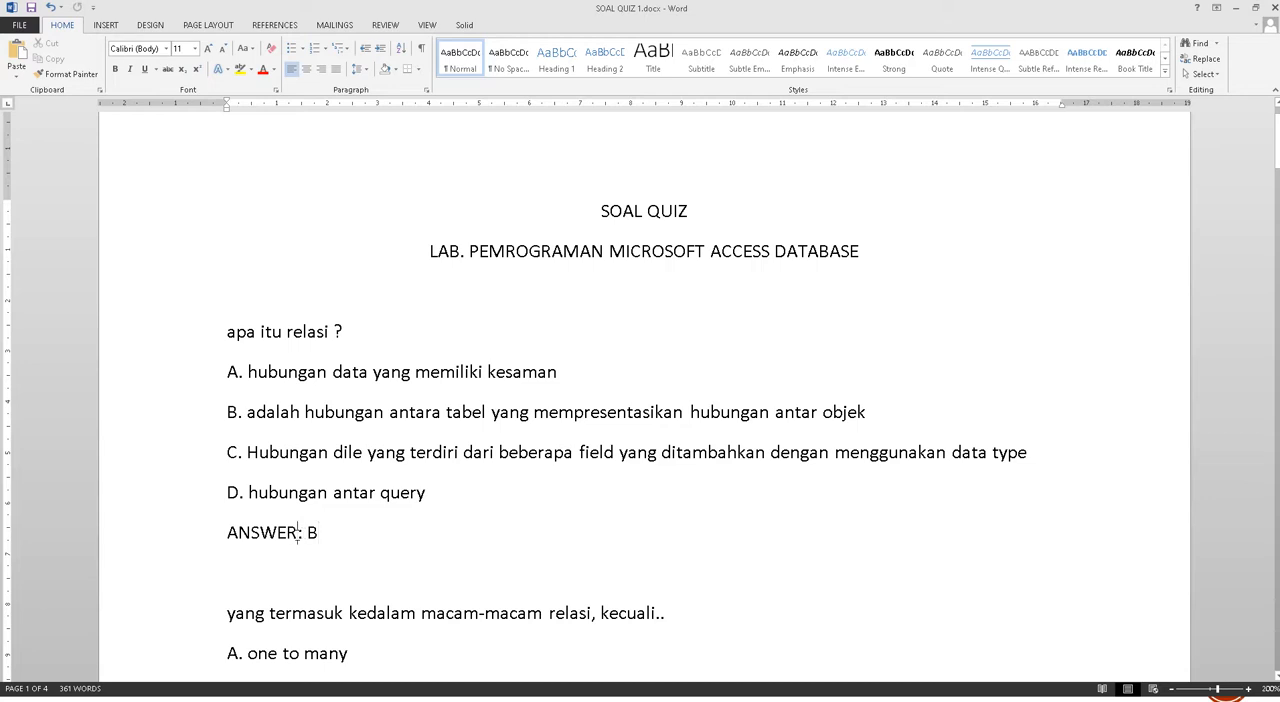
pyautogui.scroll(-1, 369, 545)
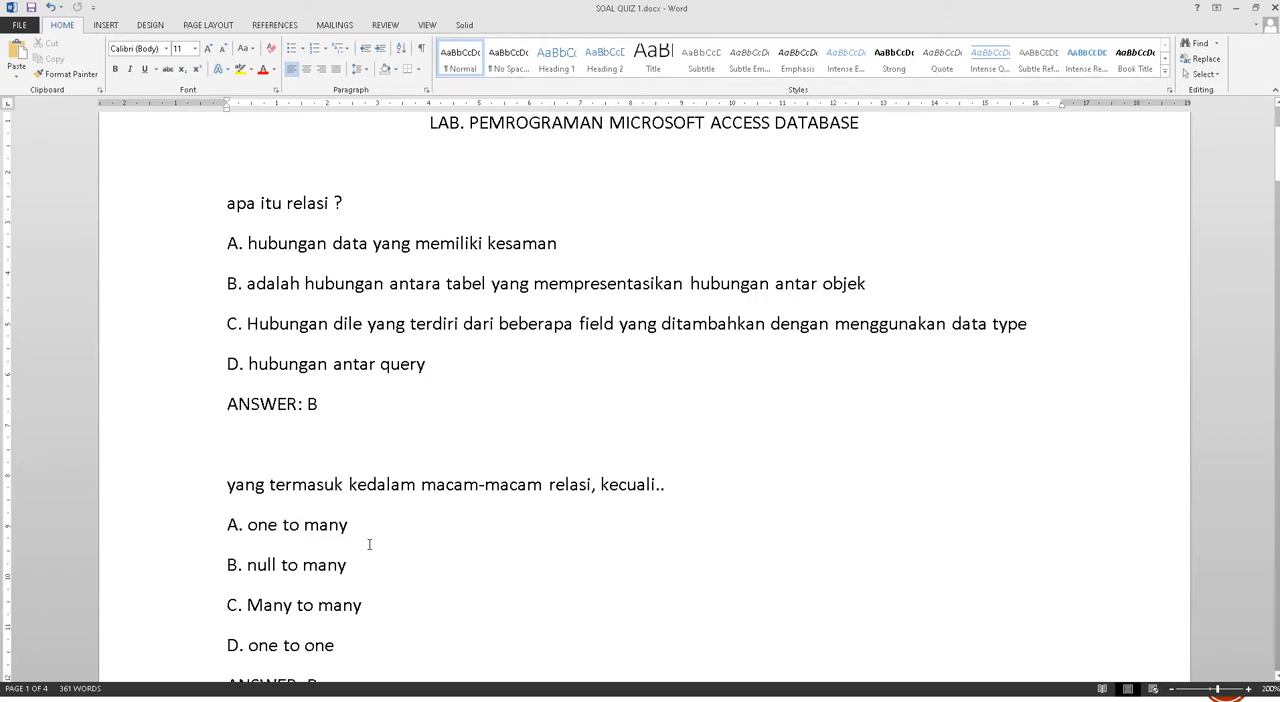
pyautogui.scroll(-8, 369, 545)
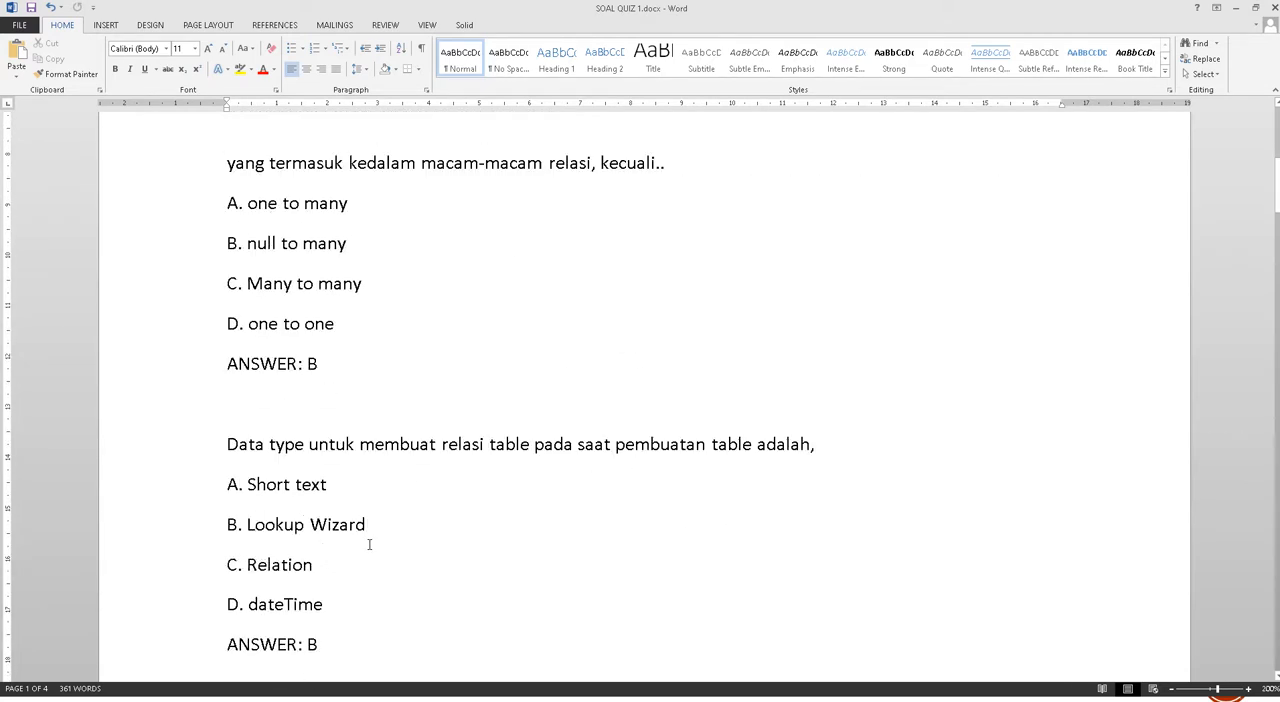
pyautogui.scroll(-10, 369, 545)
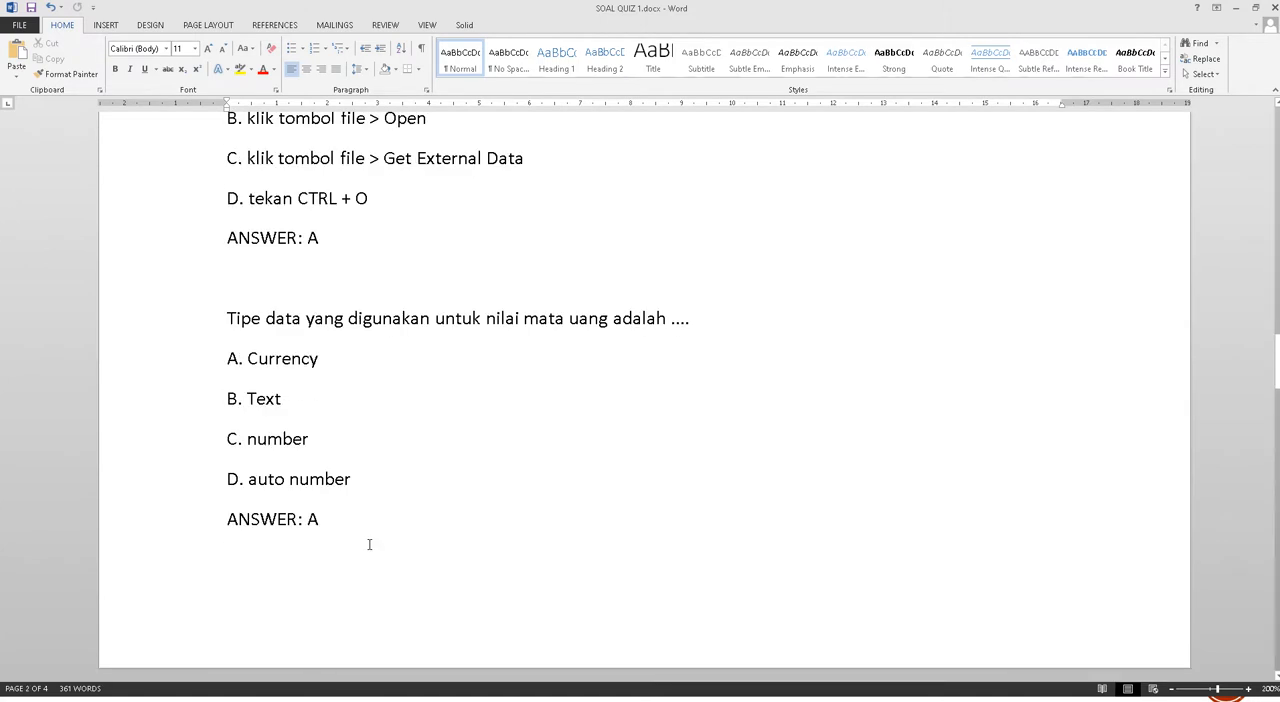
pyautogui.scroll(-3, 369, 544)
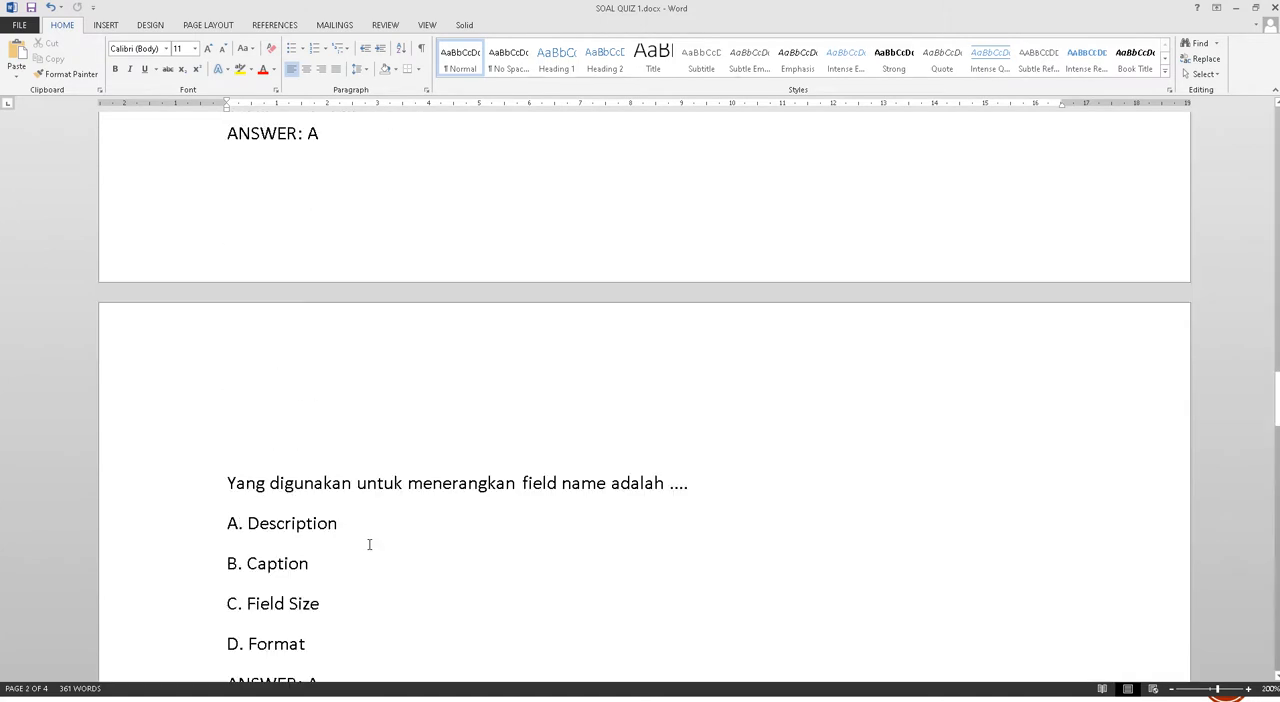
pyautogui.scroll(-2, 369, 544)
pyautogui.scroll(-2, 369, 545)
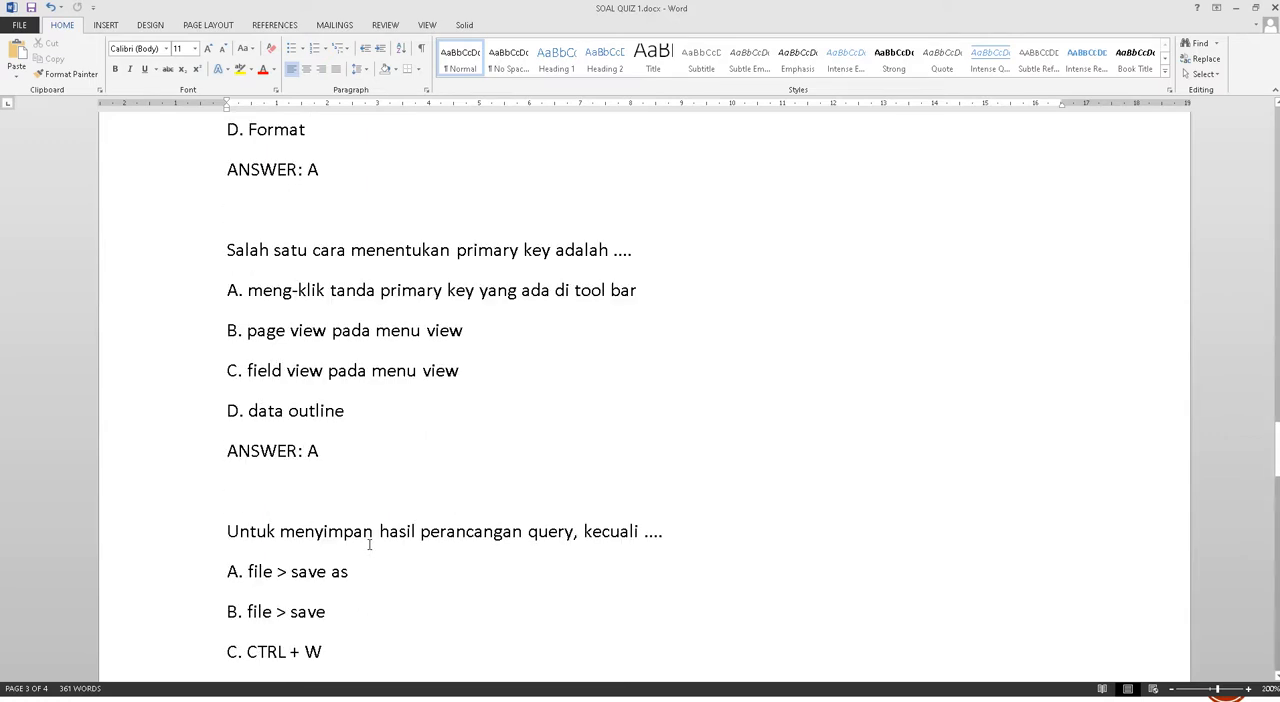
pyautogui.scroll(3, 369, 545)
pyautogui.scroll(-18, 369, 544)
pyautogui.scroll(4, 369, 544)
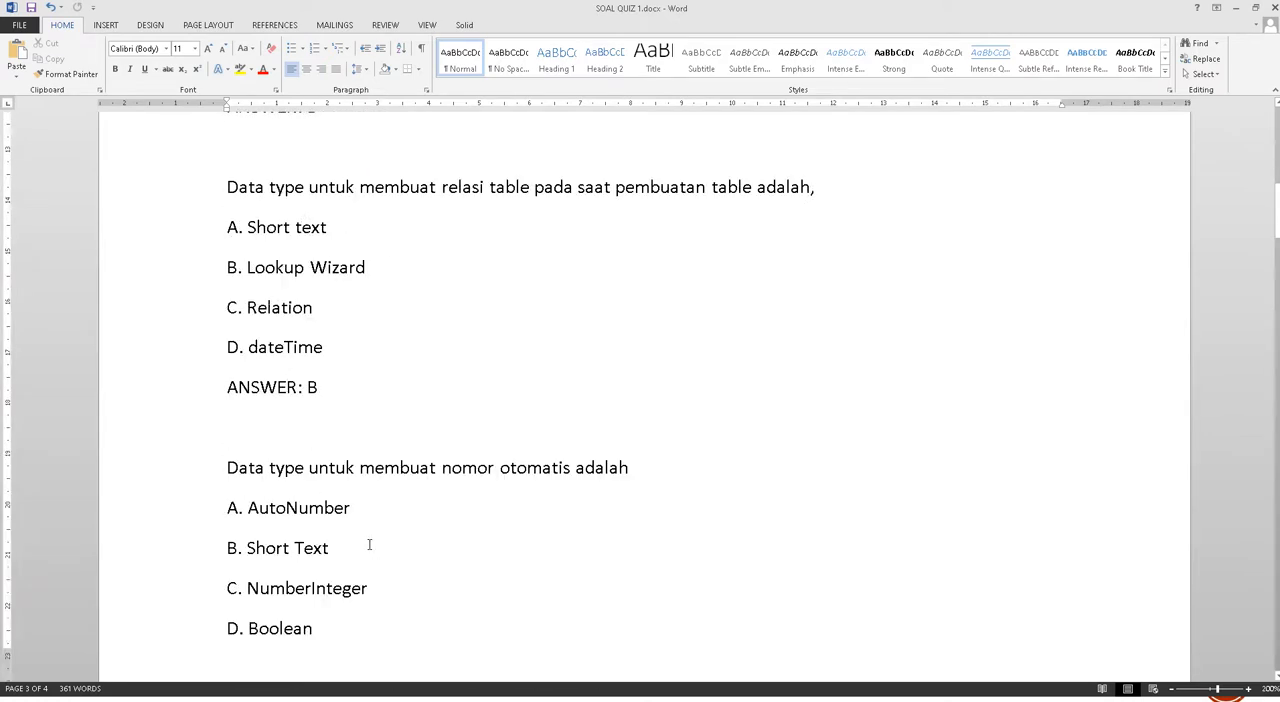
pyautogui.scroll(6, 369, 544)
pyautogui.click(298, 599)
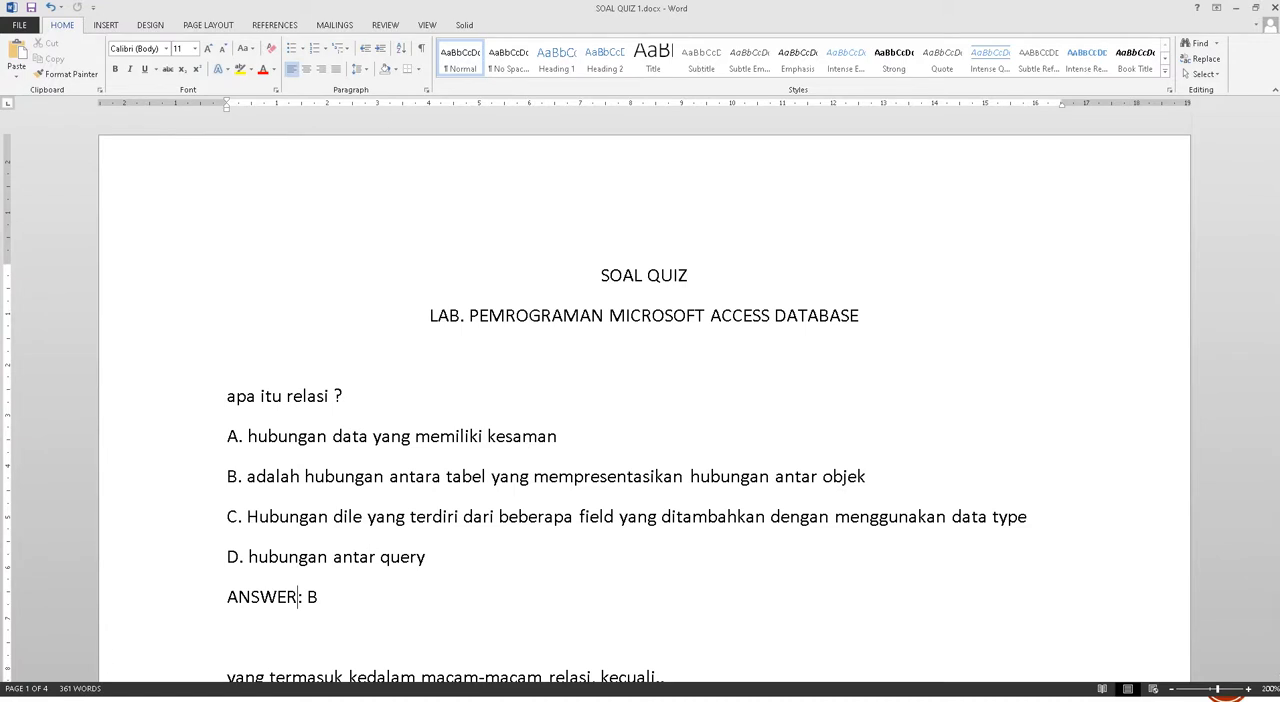
# Open a blank Notepad document and place its window over the upper part of the Word page
pyautogui.press('super')
pyautogui.press('Return')
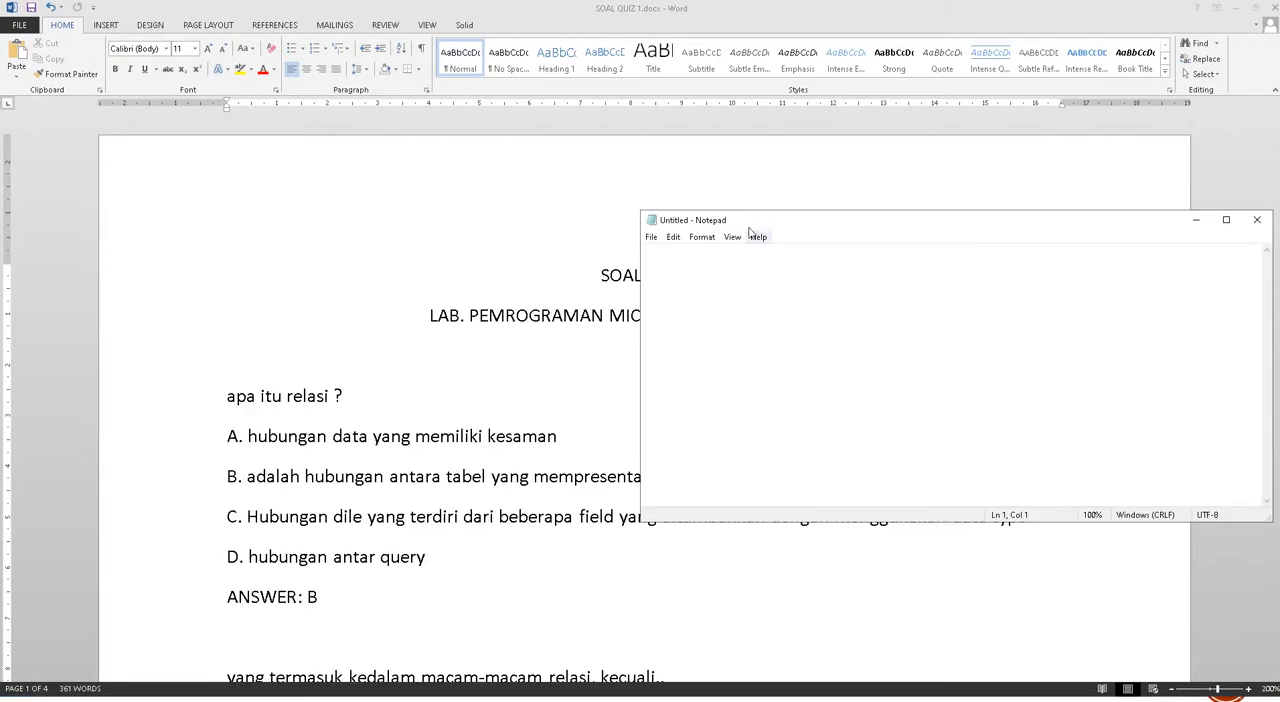
pyautogui.moveTo(752, 228); pyautogui.dragTo(728, 186)
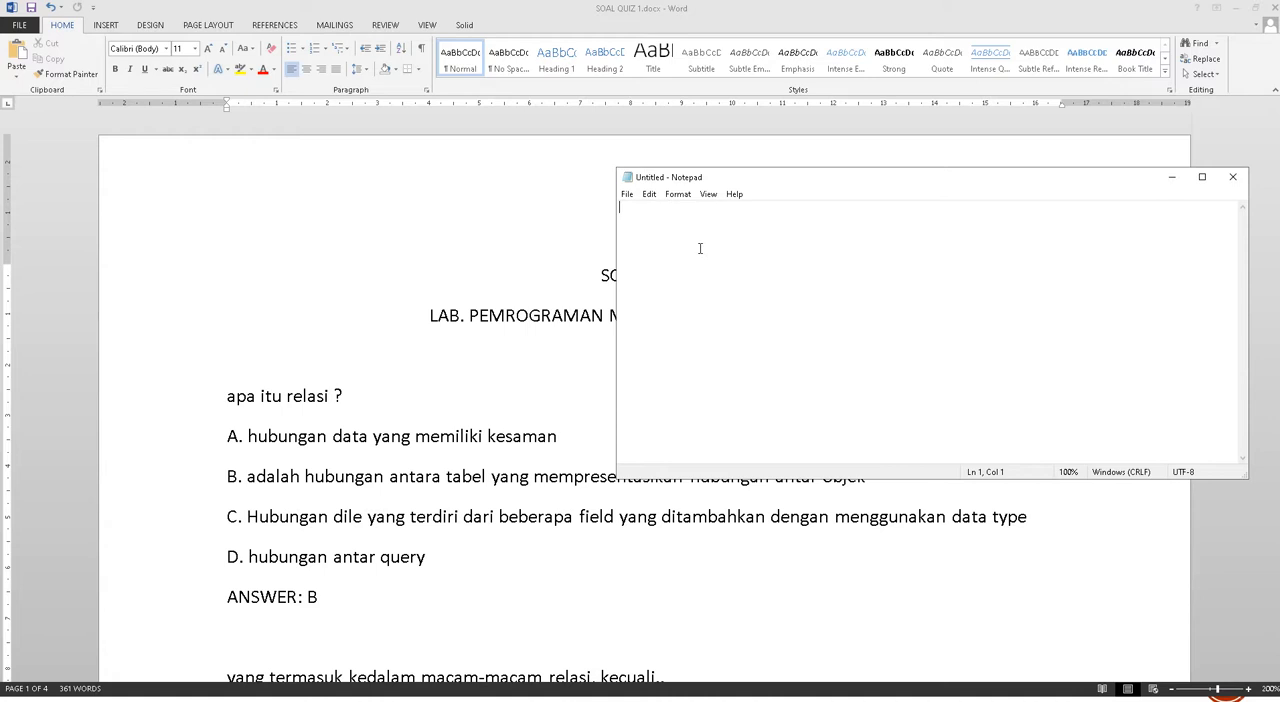
# Return to the Word document and copy all quiz questions, from "apa itu relasi ?" through the final ANSWER line
pyautogui.click(547, 378)
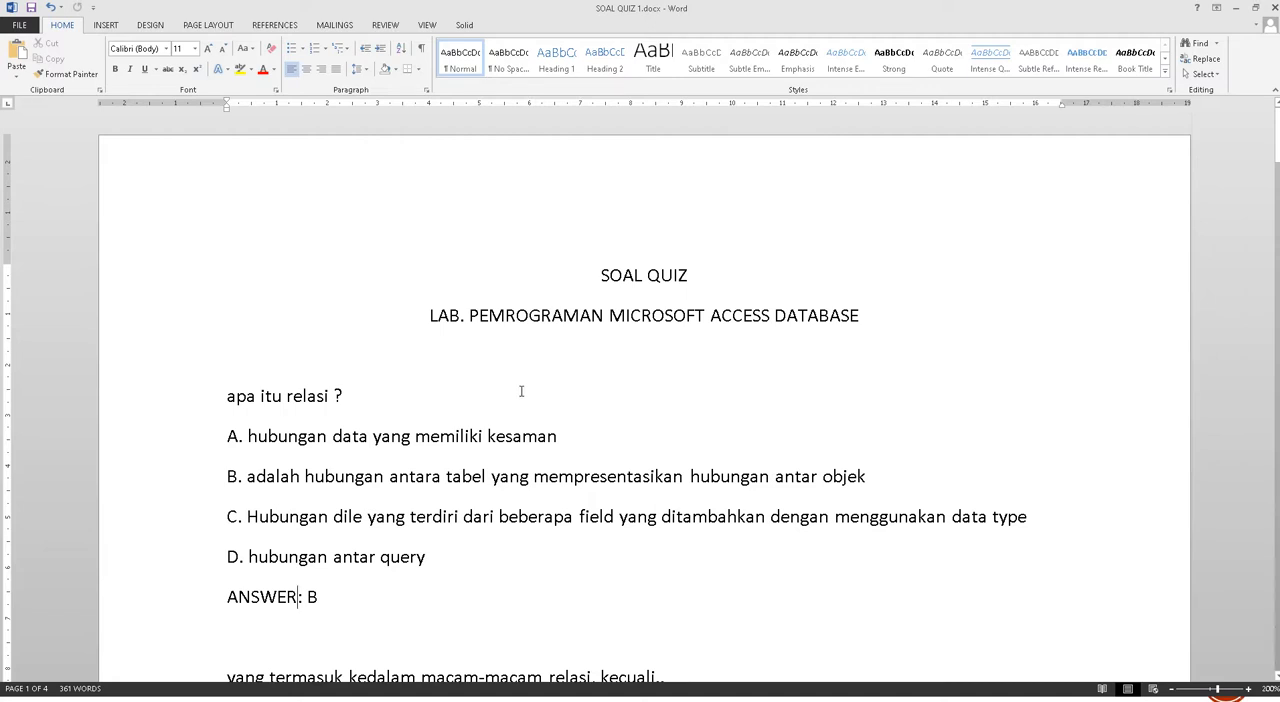
pyautogui.click(210, 410)
pyautogui.scroll(-2, 302, 424)
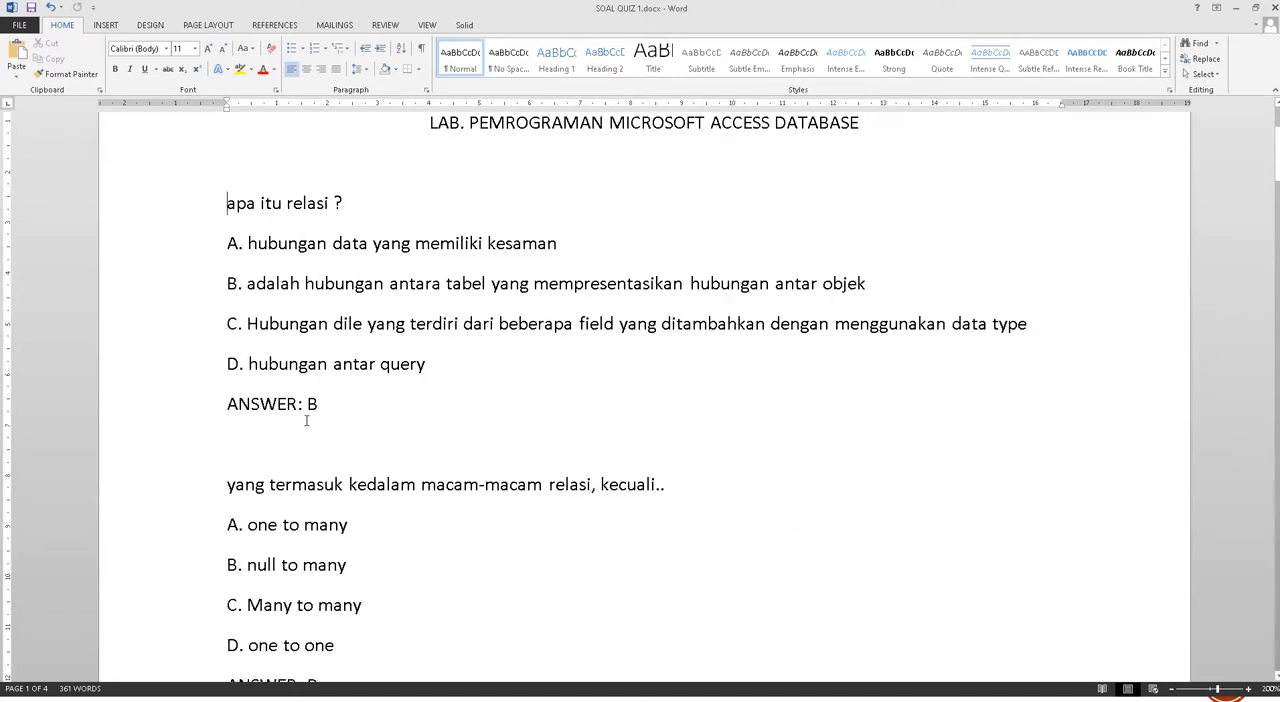
pyautogui.hotkey('alt', 'Tab')
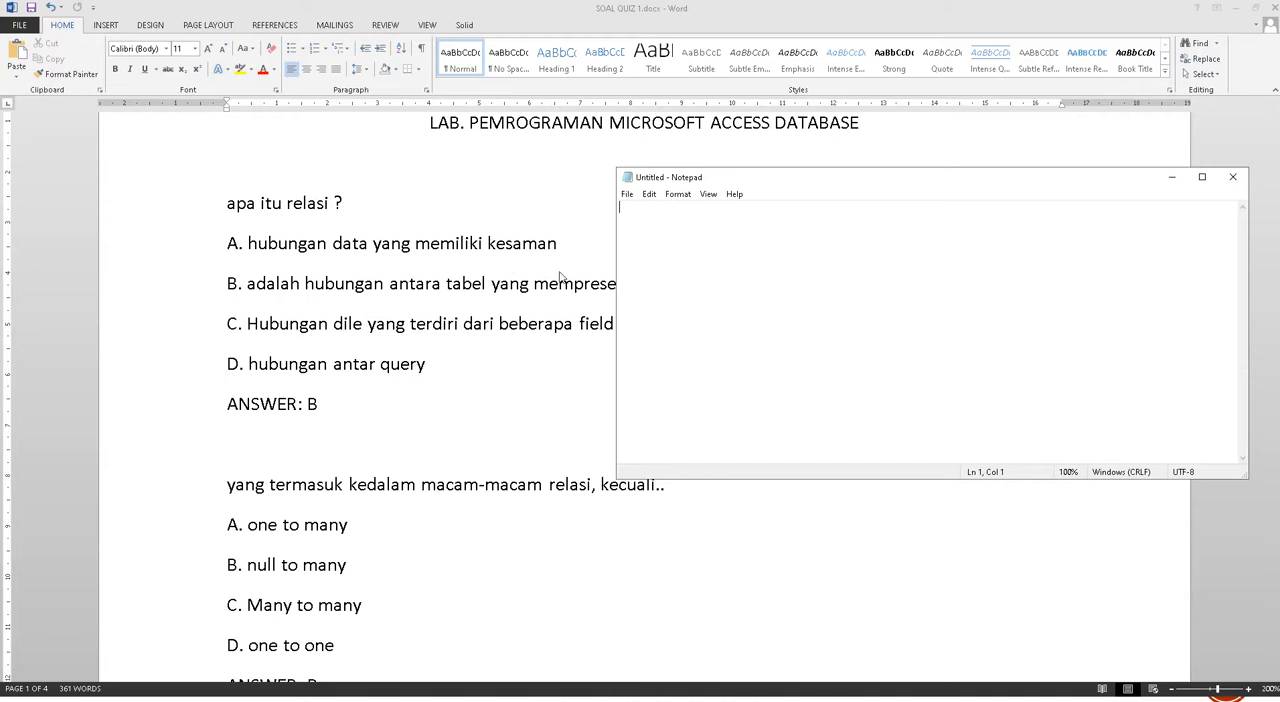
pyautogui.click(250, 294)
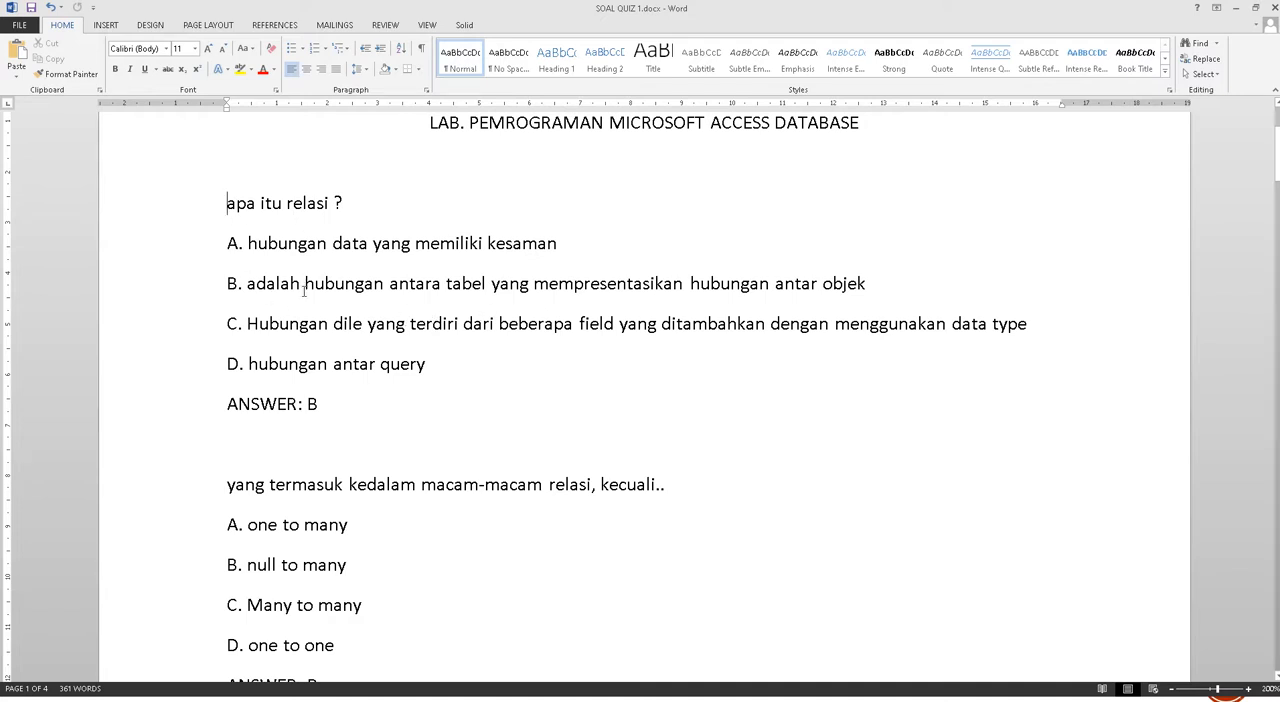
pyautogui.scroll(-5, 303, 290)
pyautogui.scroll(5, 240, 230)
pyautogui.moveTo(235, 203); pyautogui.dragTo(391, 521)
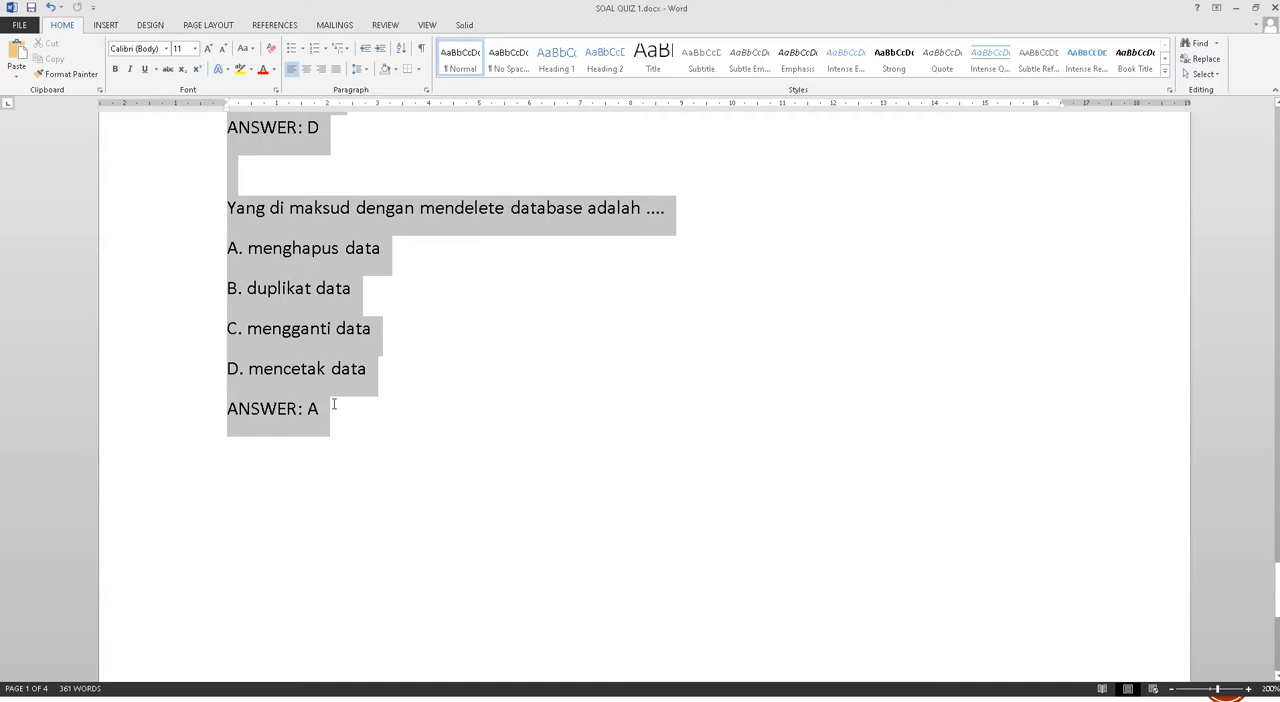
pyautogui.rightClick(336, 250)
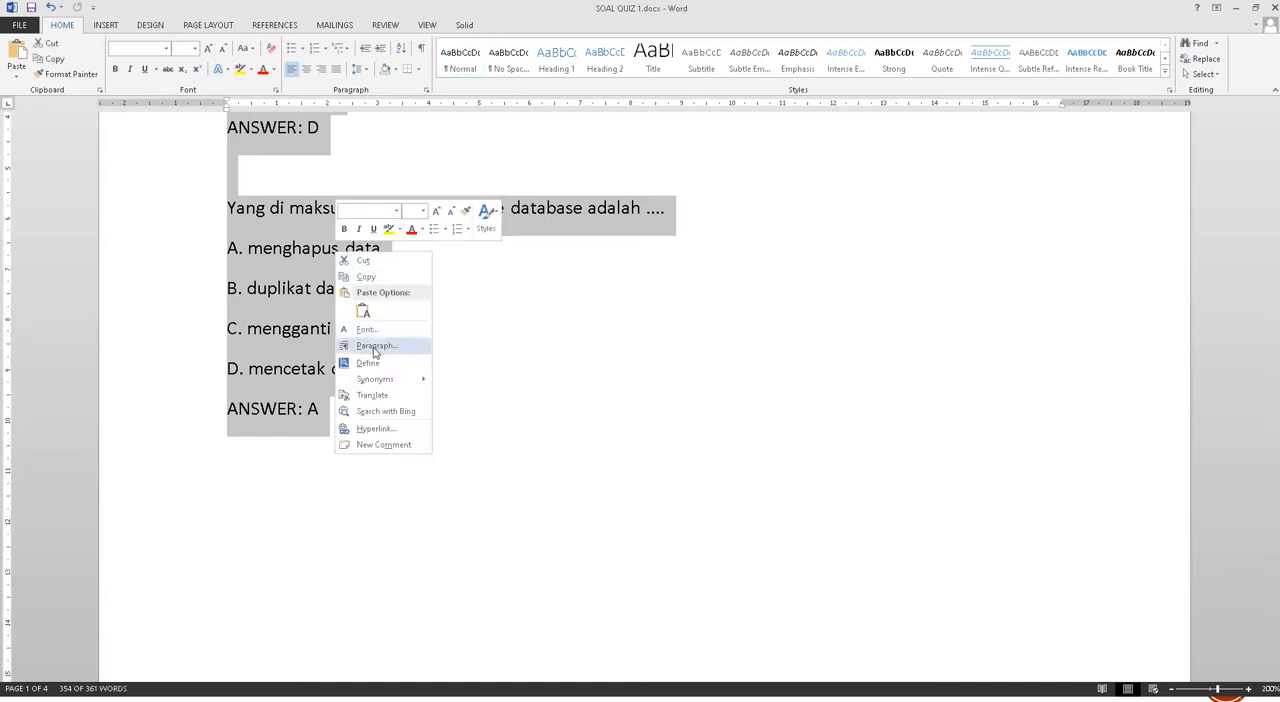
pyautogui.click(368, 277)
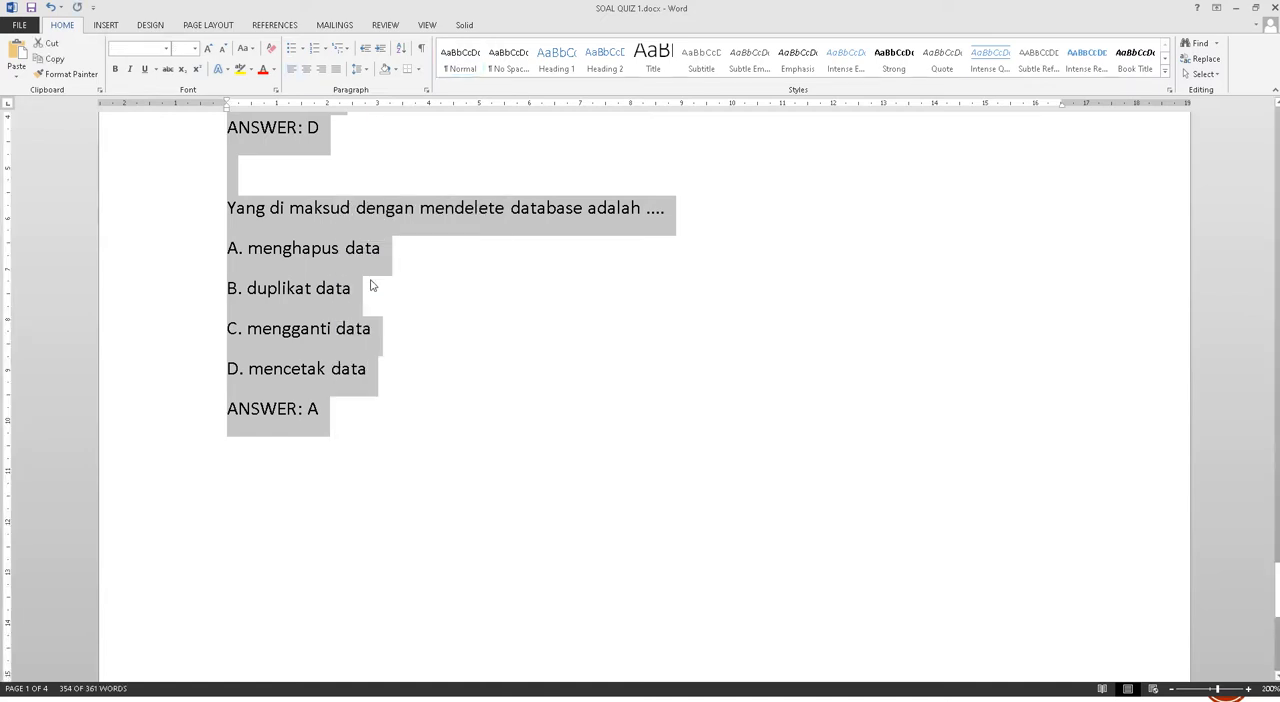
# Switch to Notepad, paste the copied questions into the blank document and remove the empty line at the end
pyautogui.hotkey('alt', 'Tab')
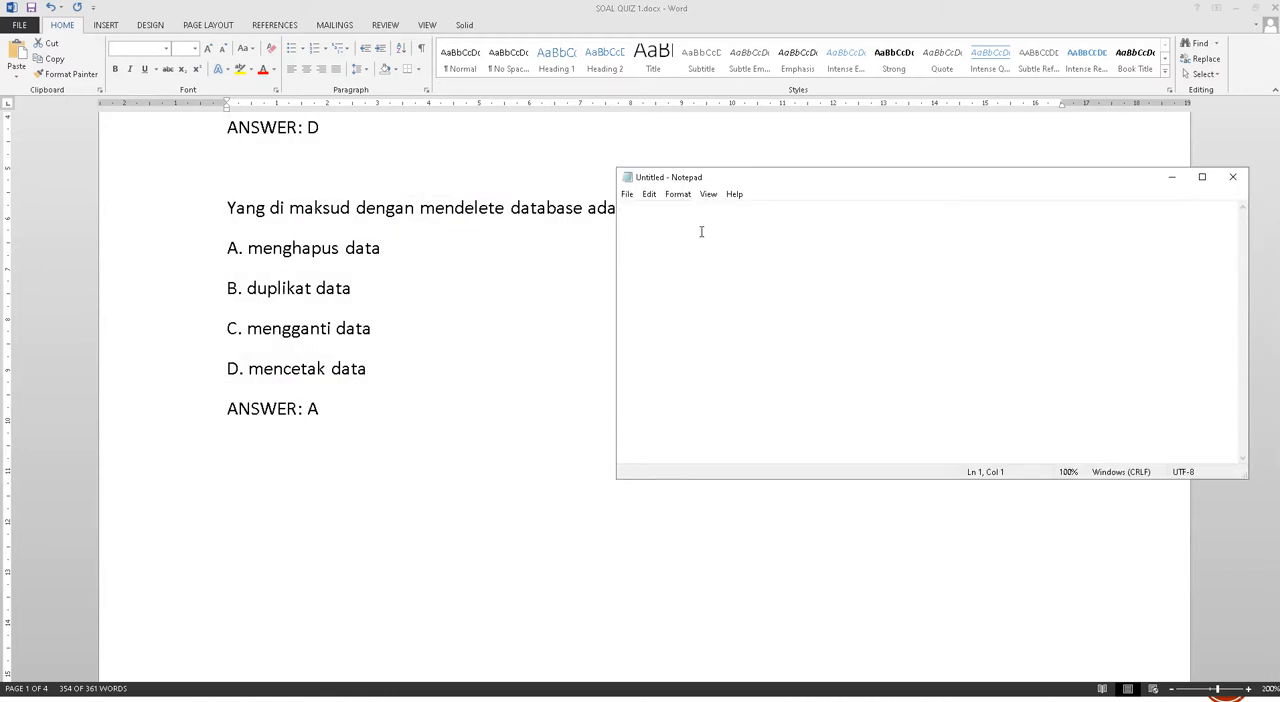
pyautogui.moveTo(734, 182); pyautogui.dragTo(726, 129)
pyautogui.rightClick(702, 197)
pyautogui.click(758, 241)
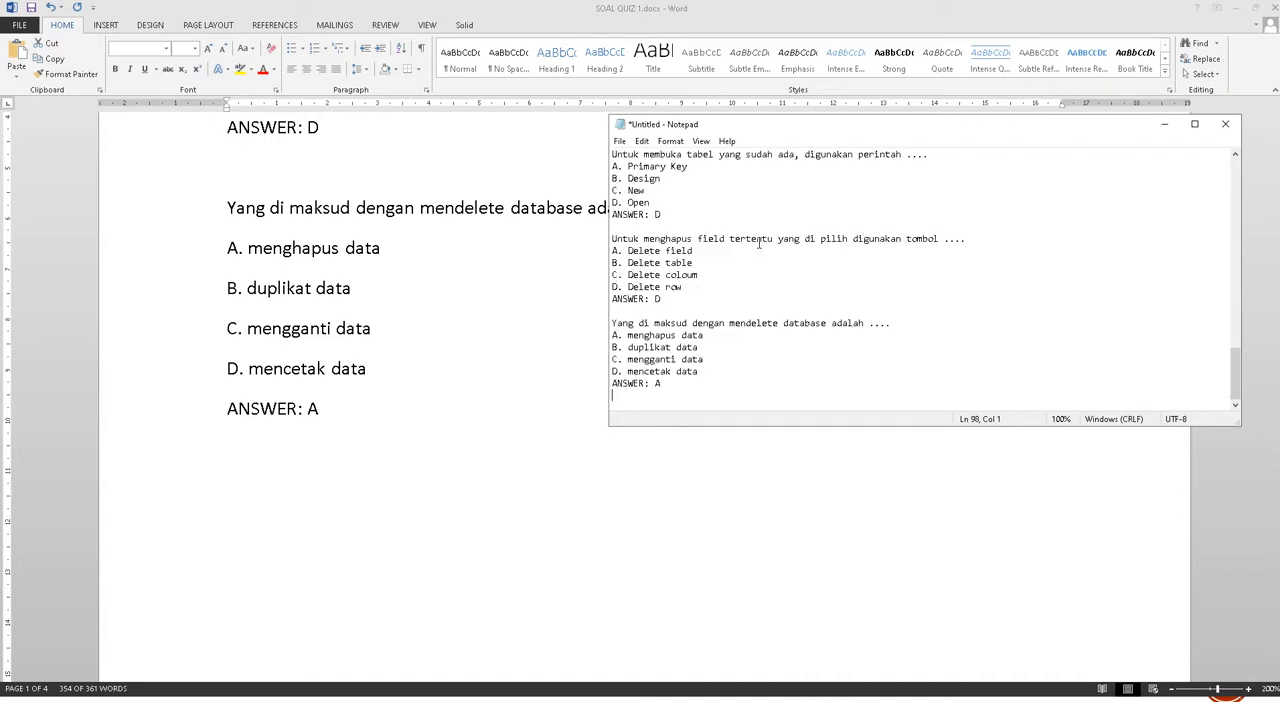
pyautogui.scroll(4, 757, 253)
pyautogui.press('BackSpace')
pyautogui.scroll(7, 757, 265)
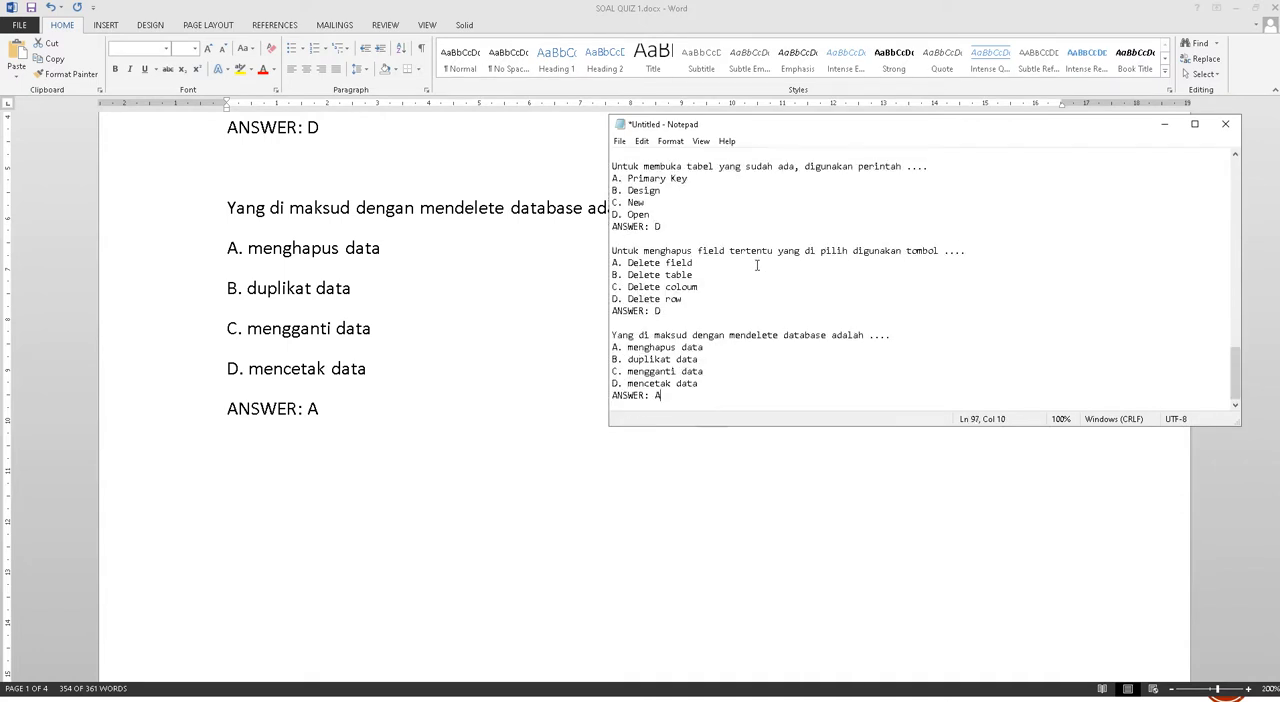
pyautogui.scroll(15, 757, 262)
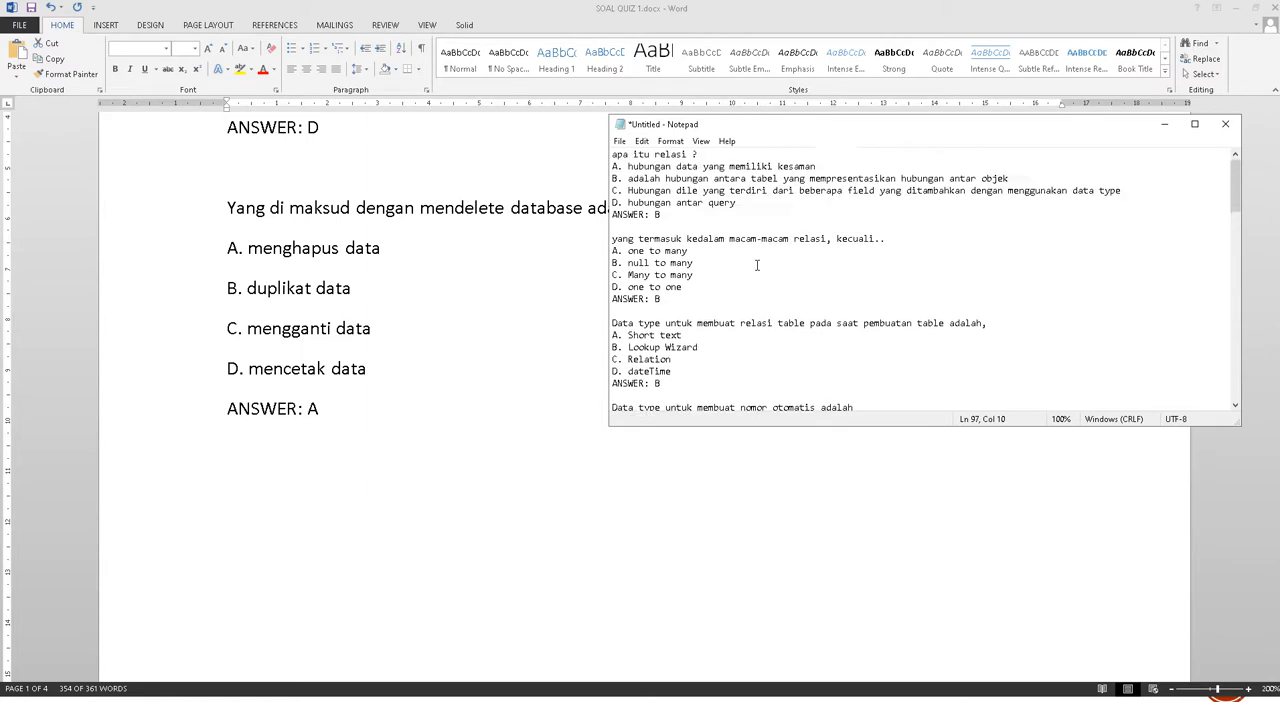
# Examine the option lines and ANSWER lines of the first two questions in the pasted text
pyautogui.click(707, 155)
pyautogui.press('Down')
pyautogui.press('Down')
pyautogui.press('Down')
pyautogui.press('Down')
pyautogui.press('Down')
pyautogui.press('Down')
pyautogui.press('Delete')
pyautogui.press('Return')
pyautogui.moveTo(661, 215); pyautogui.dragTo(586, 214)
pyautogui.click(660, 298)
pyautogui.moveTo(658, 298); pyautogui.dragTo(599, 286)
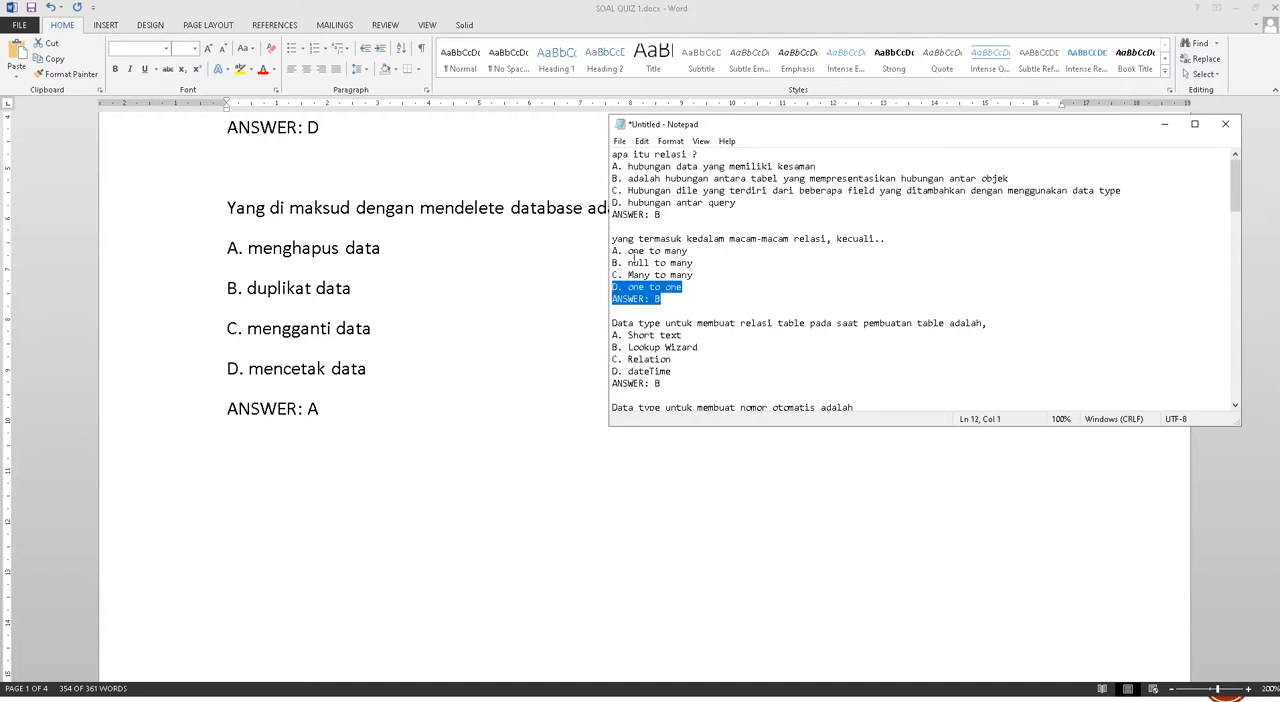
# Remove the blank line between the first and second questions, then restore it after the first ANSWER line
pyautogui.click(639, 240)
pyautogui.press('BackSpace')
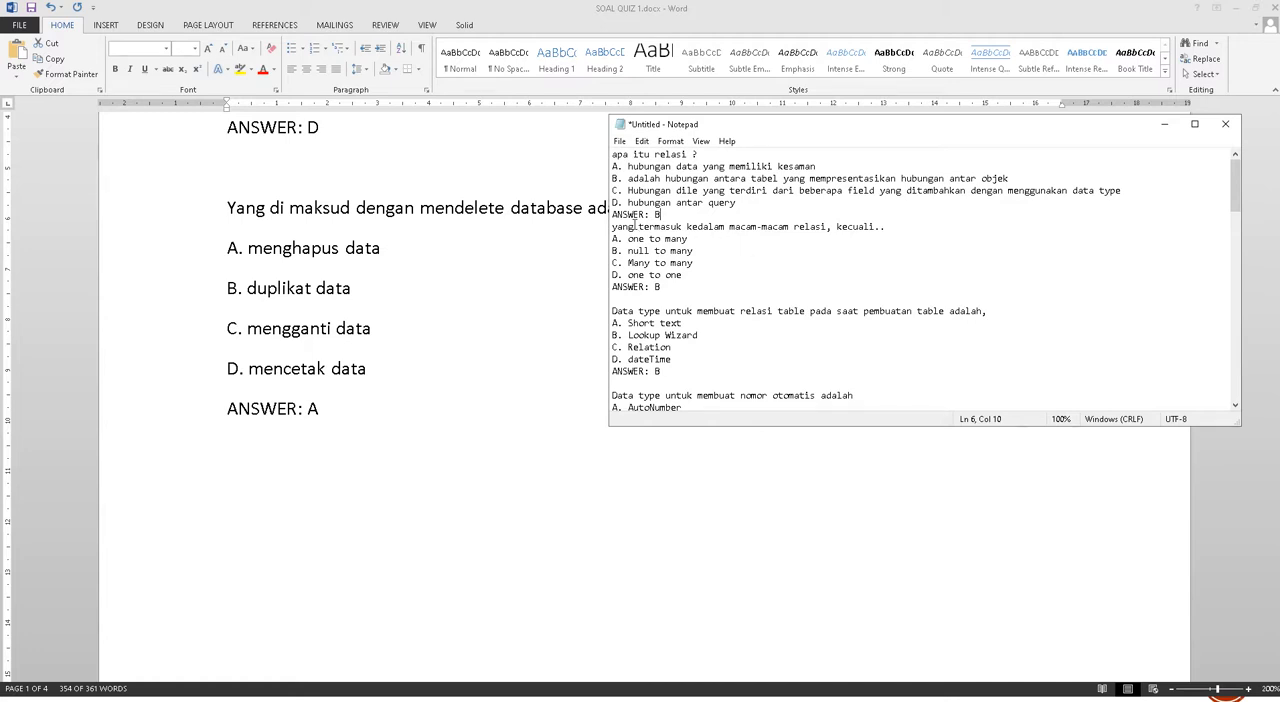
pyautogui.moveTo(670, 222); pyautogui.dragTo(589, 215)
pyautogui.click(664, 214)
pyautogui.press('Return')
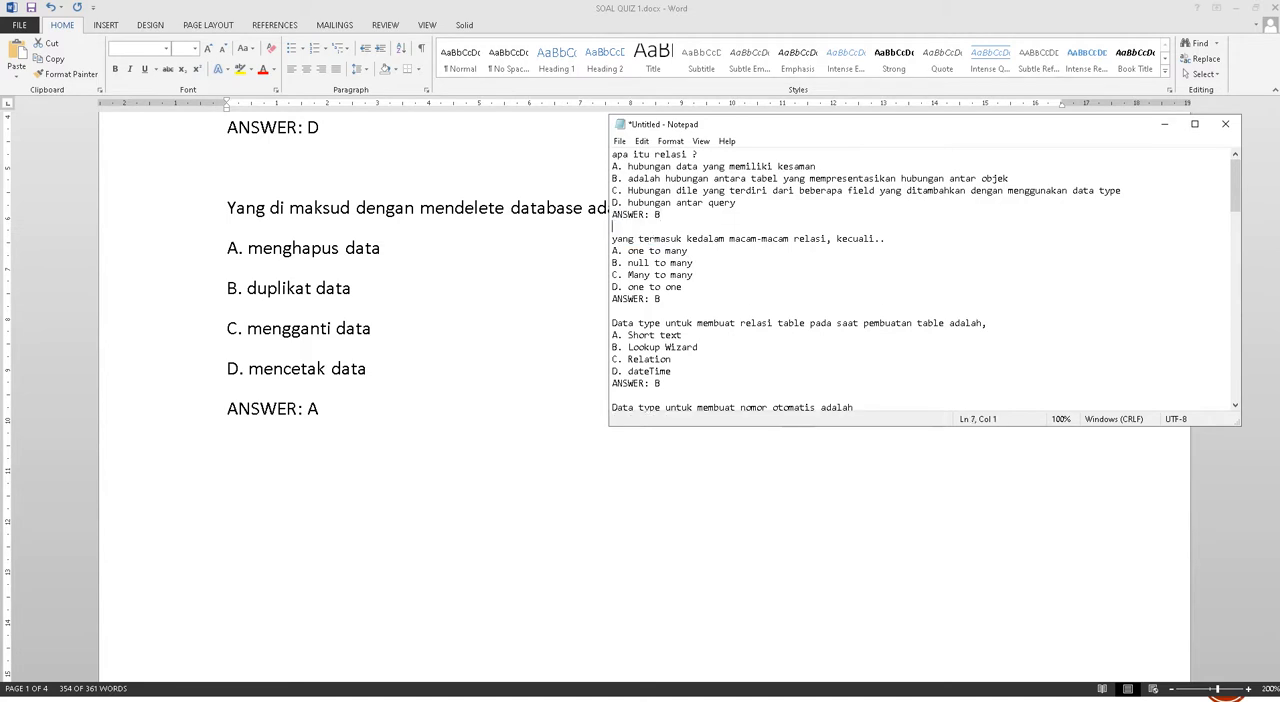
# Review the format and blank-line spacing of the remaining pasted questions
pyautogui.scroll(-17, 698, 240)
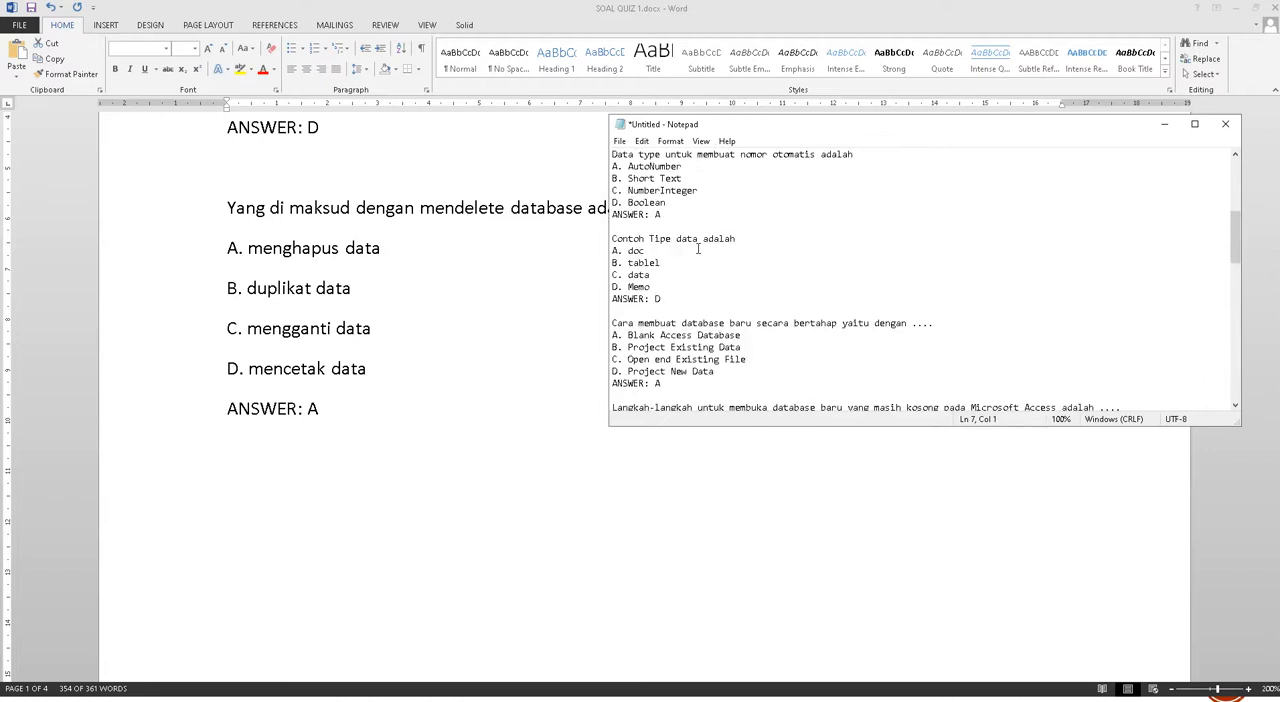
pyautogui.scroll(-3, 698, 248)
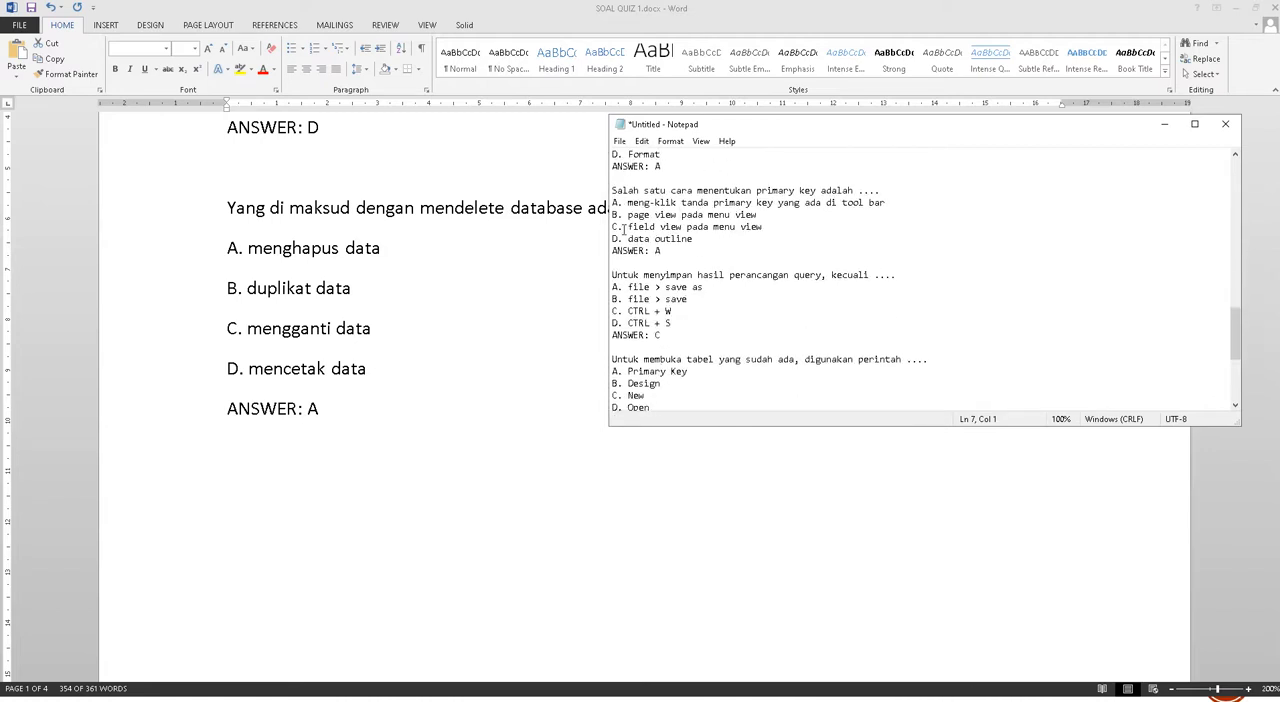
# Save the quiz text as Soal_quiz_1_Pemrograman_access_database.txt in the UPLOAD SOAL folder and close the file
pyautogui.click(620, 143)
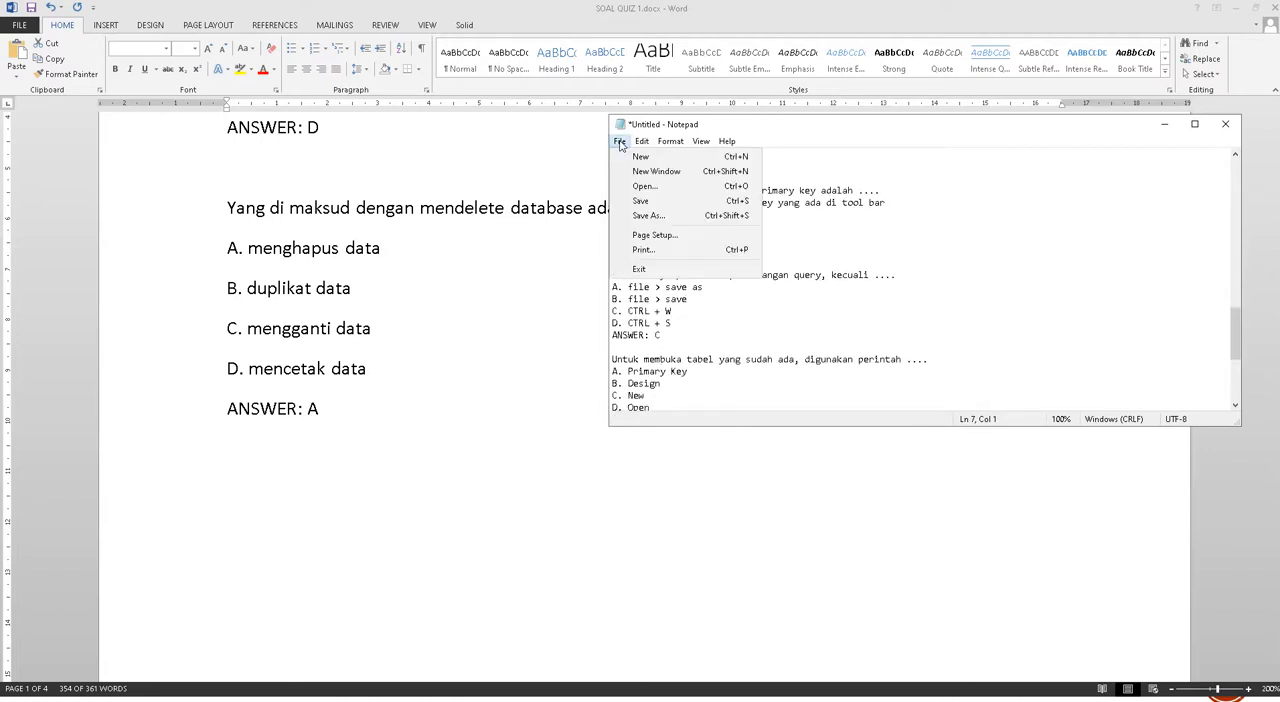
pyautogui.click(681, 203)
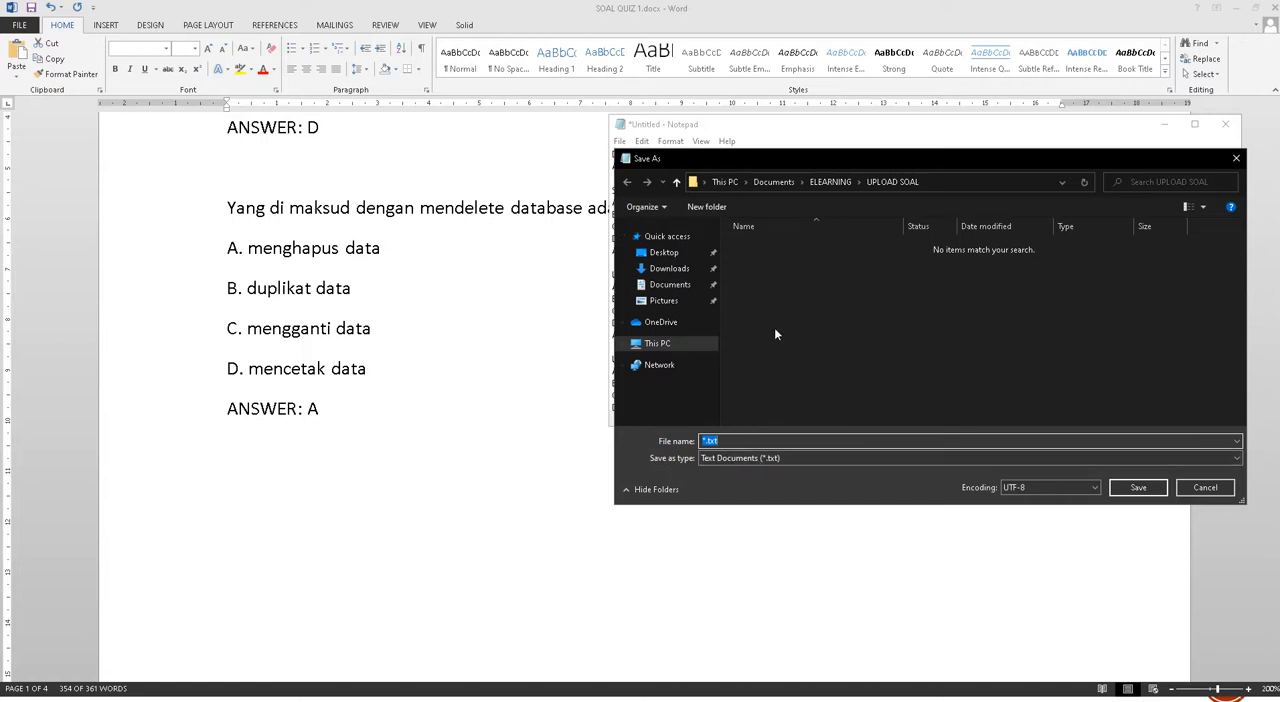
pyautogui.write('Soal')
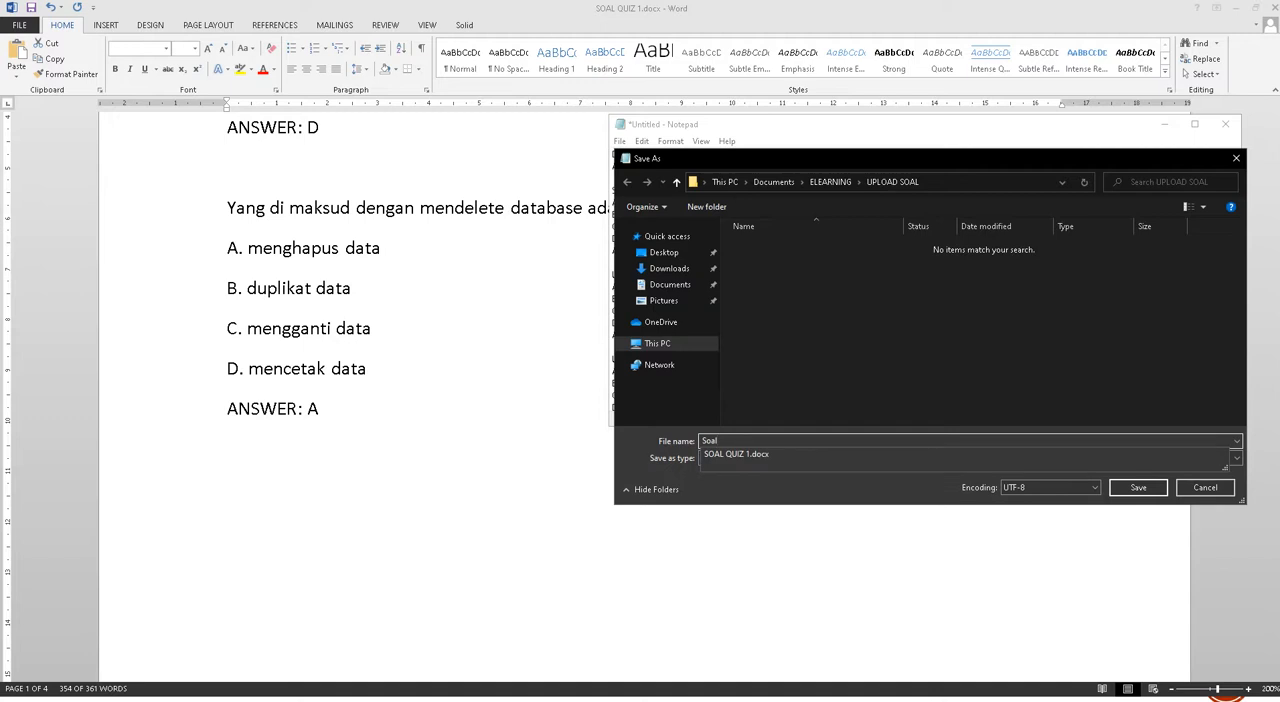
pyautogui.write('_quiz_')
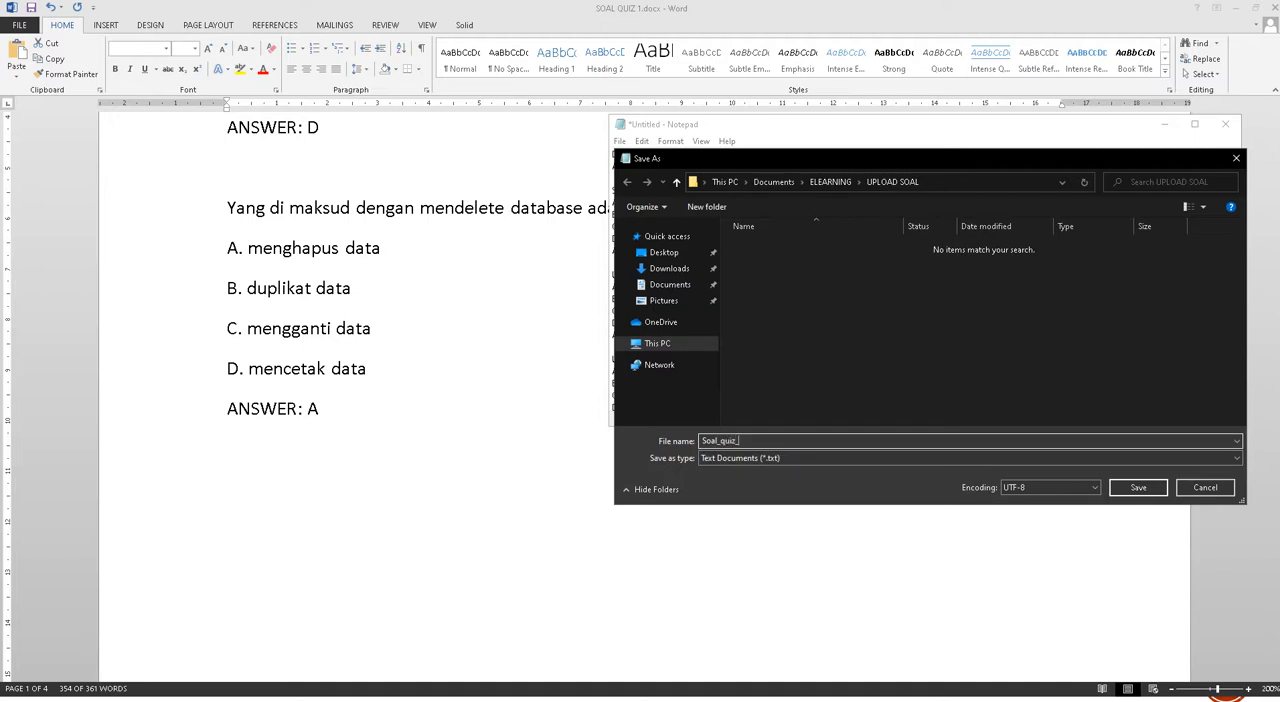
pyautogui.write('1_P')
pyautogui.write('emrograman_access_data')
pyautogui.write('base')
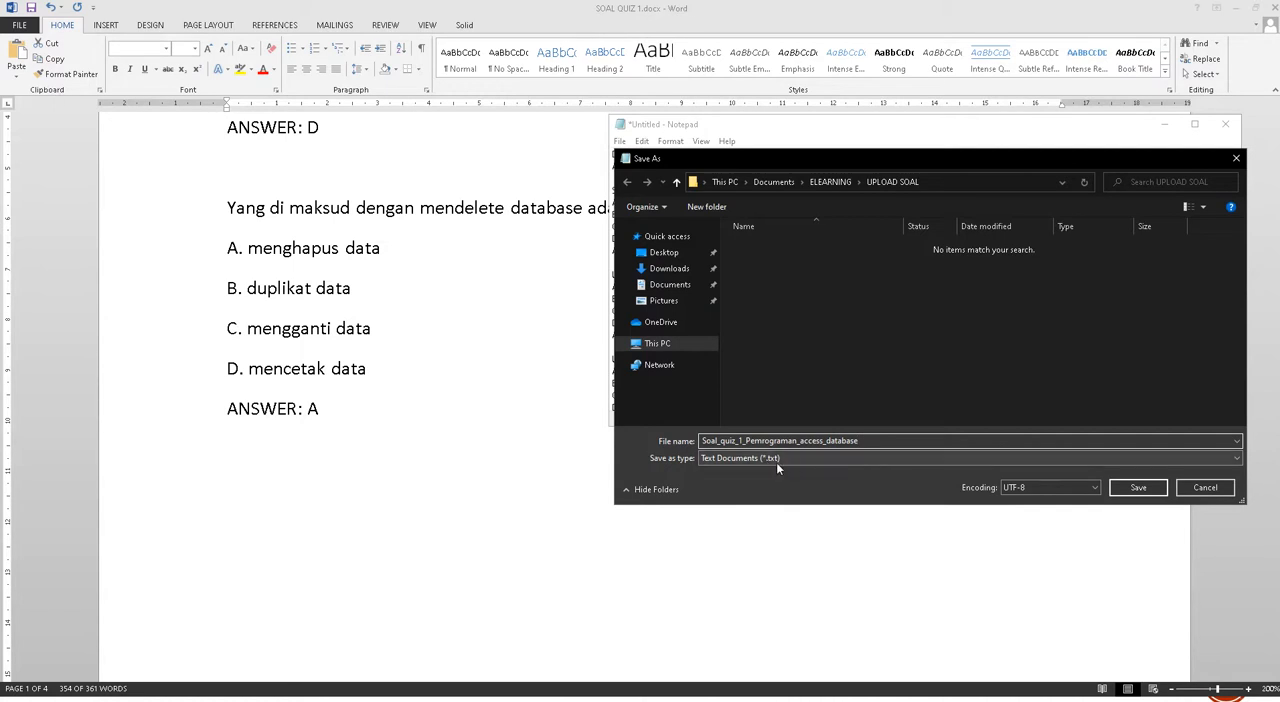
pyautogui.click(1139, 488)
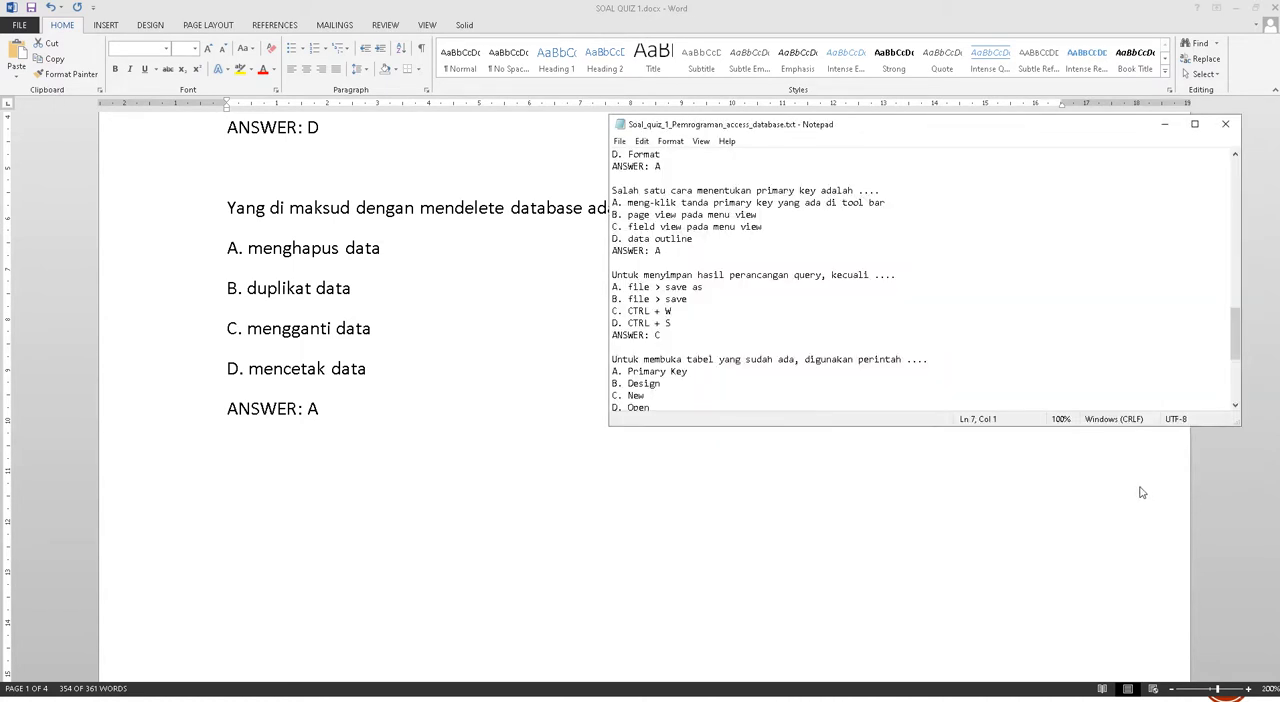
pyautogui.click(1224, 126)
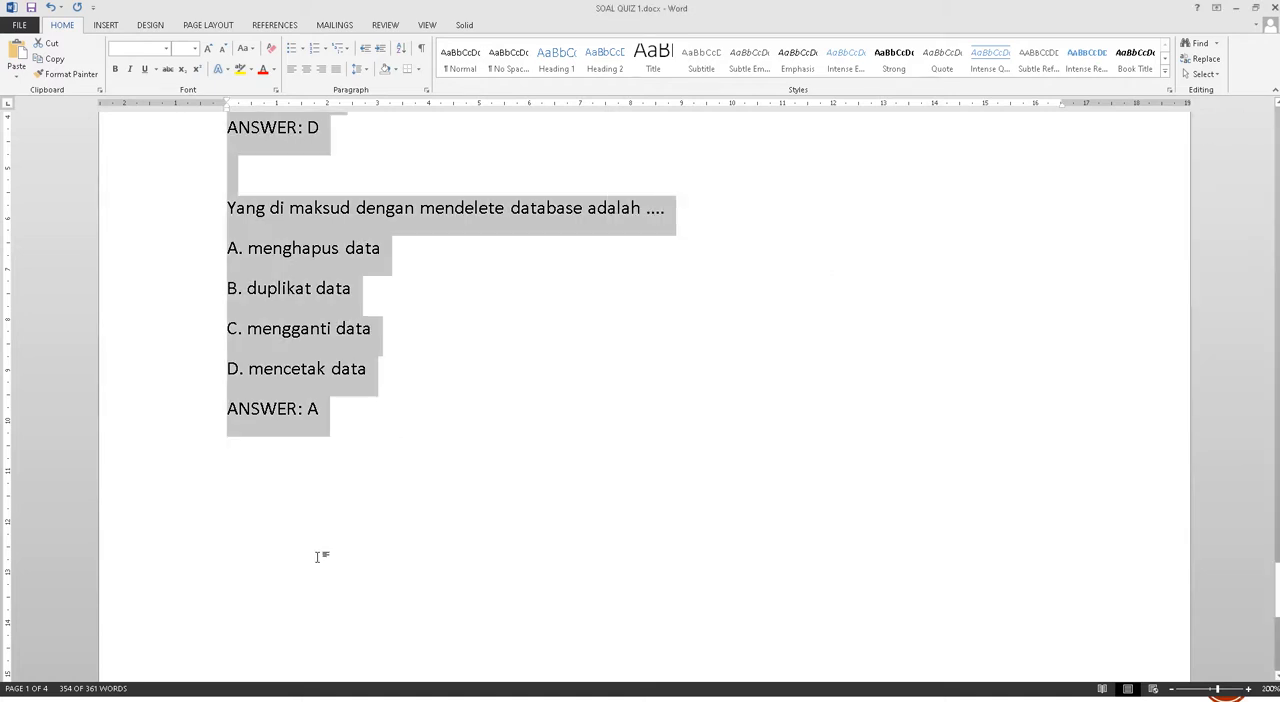
# Switch to Firefox and open the site elearning-indonesia.net
pyautogui.press('super')
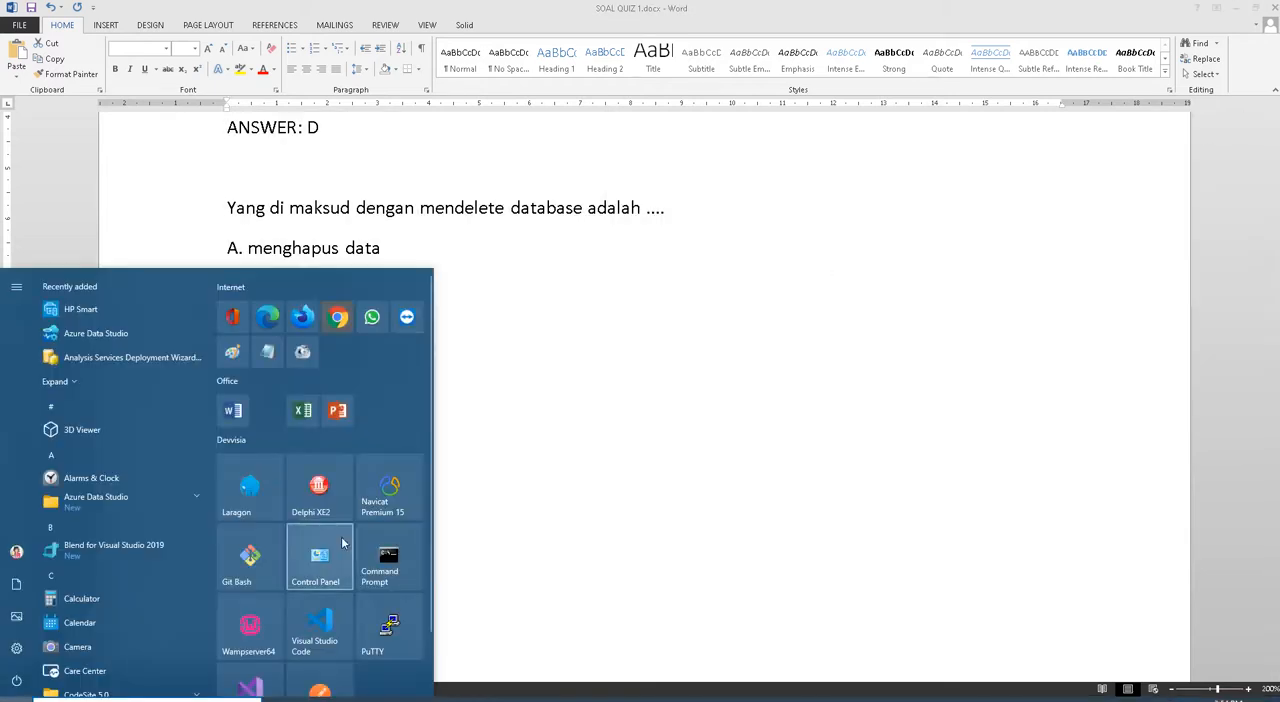
pyautogui.click(303, 318)
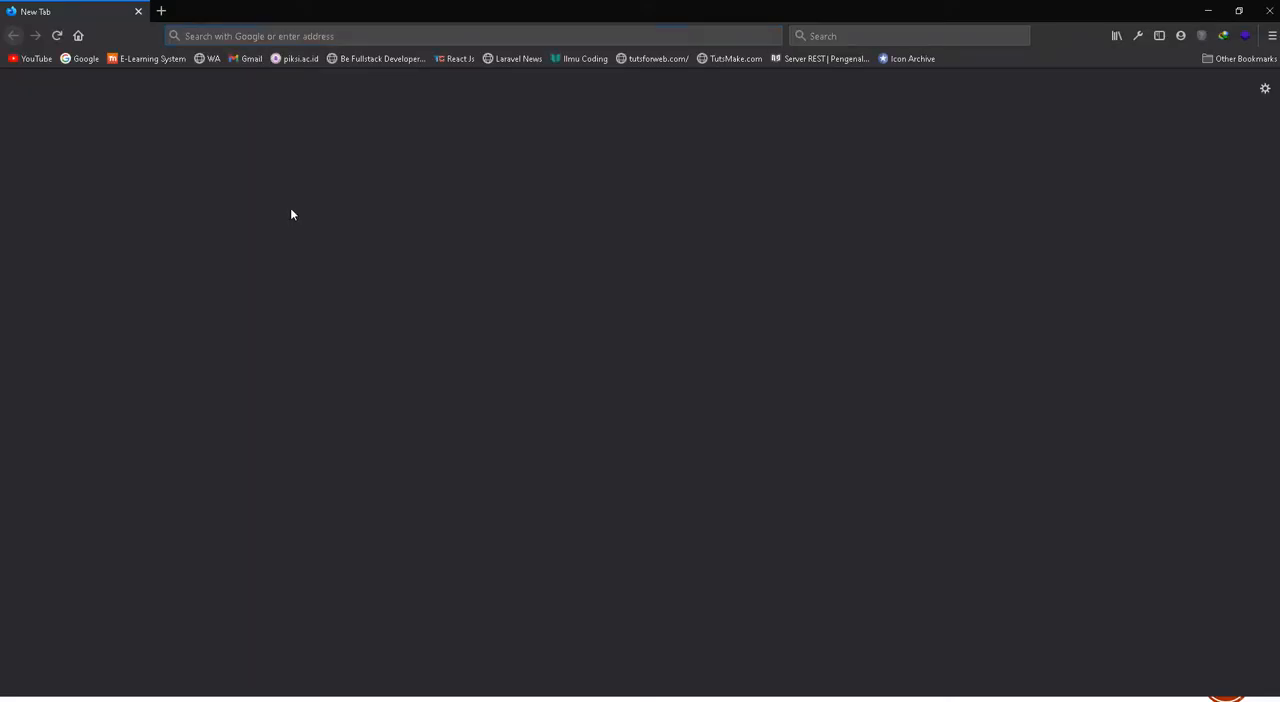
pyautogui.click(254, 36)
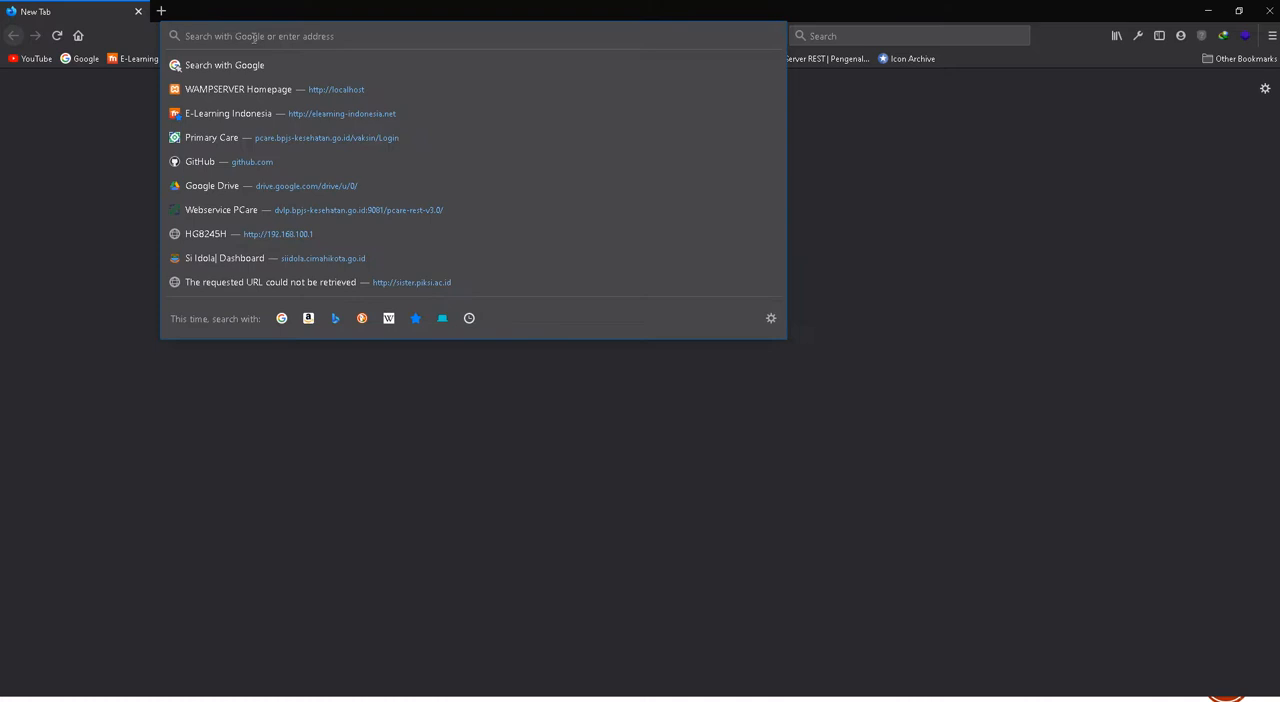
pyautogui.write('elearning-indonesia.net/')
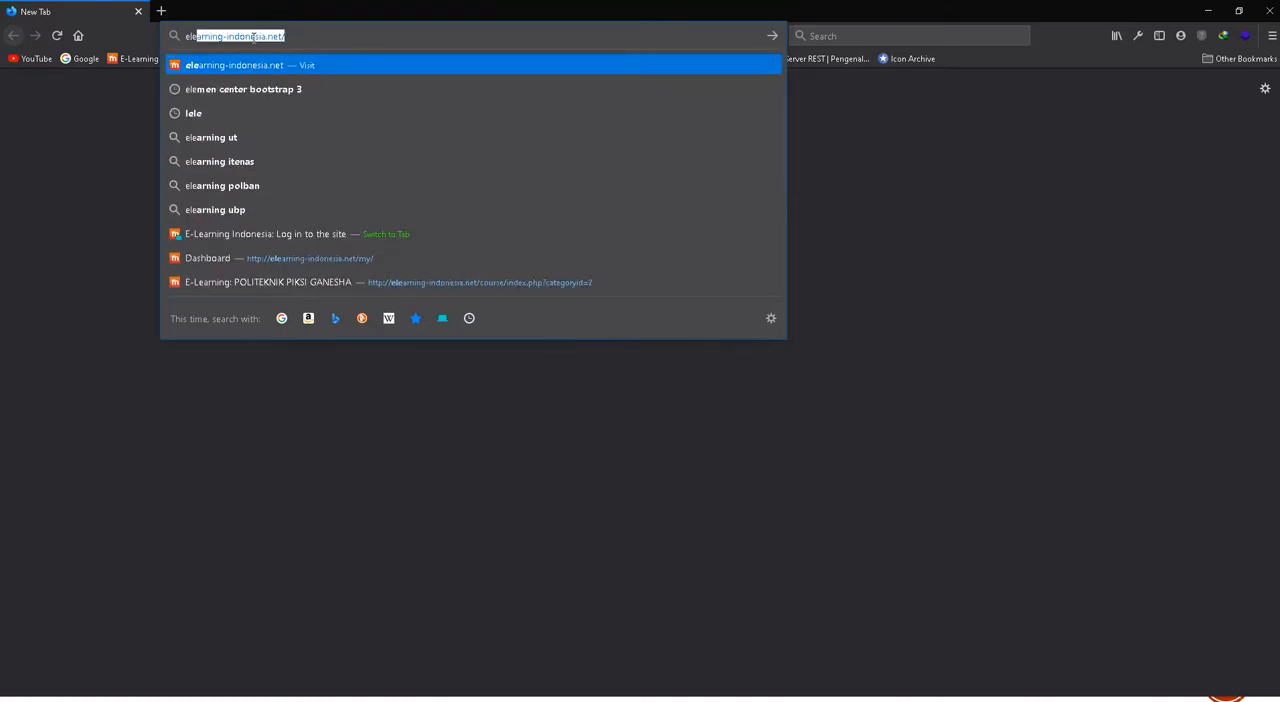
pyautogui.press('Return')
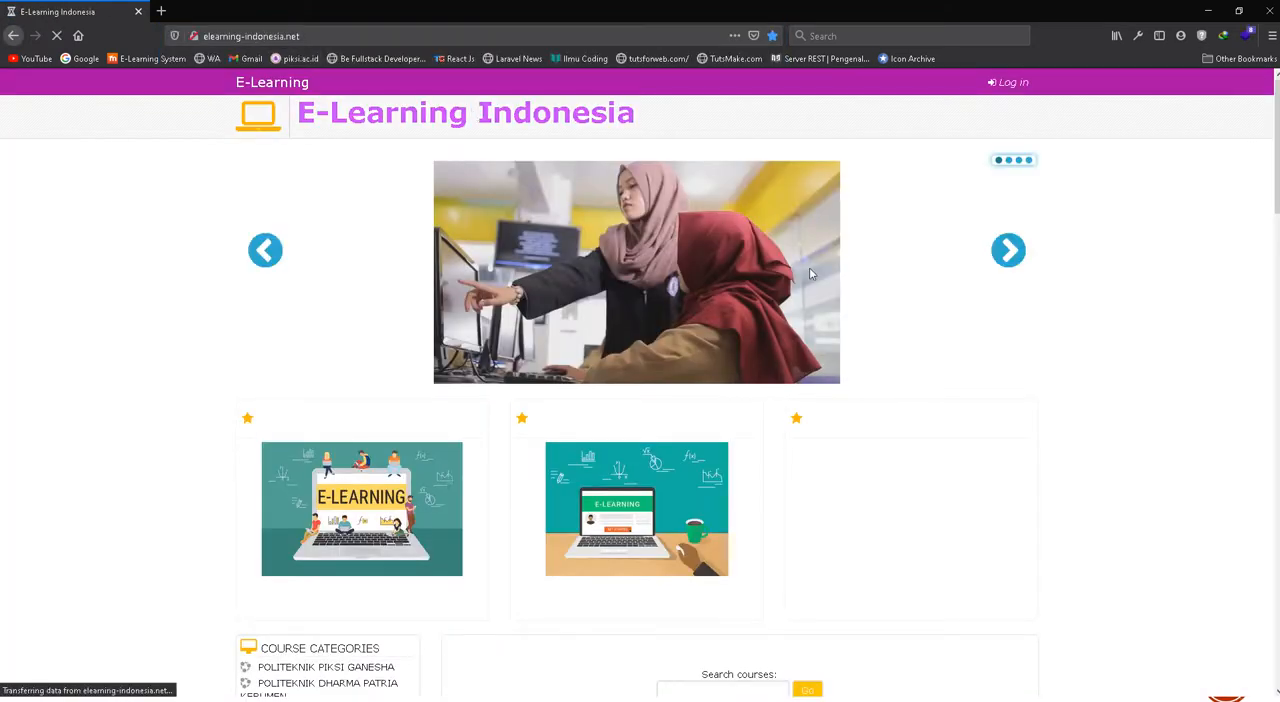
# Log in to the e-learning site with the lecturer's saved username and account password
pyautogui.click(1010, 85)
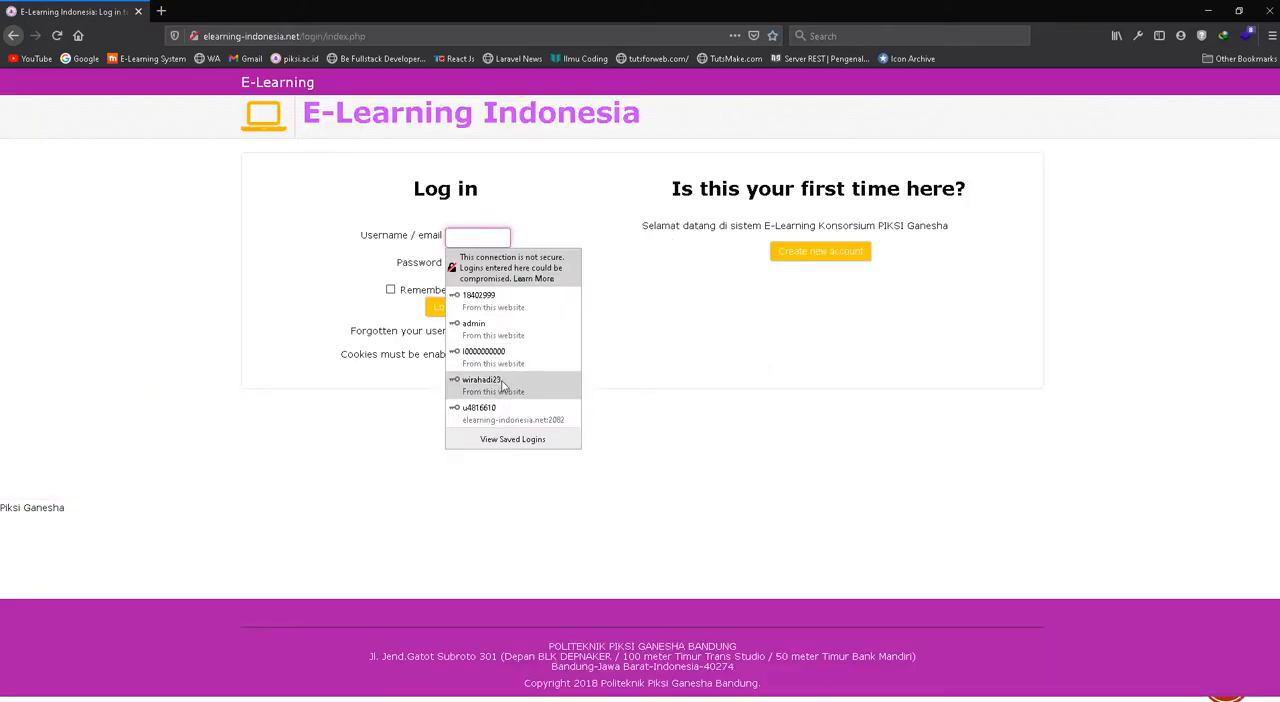
pyautogui.click(490, 384)
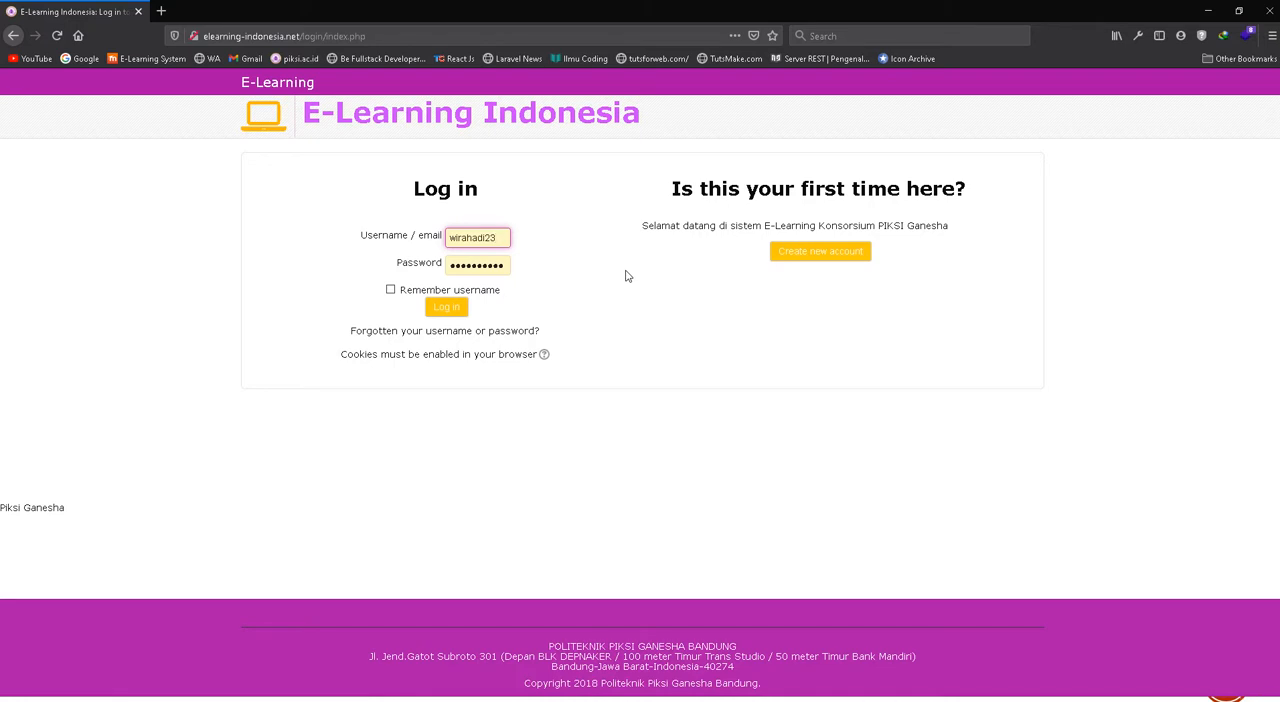
pyautogui.click(449, 310)
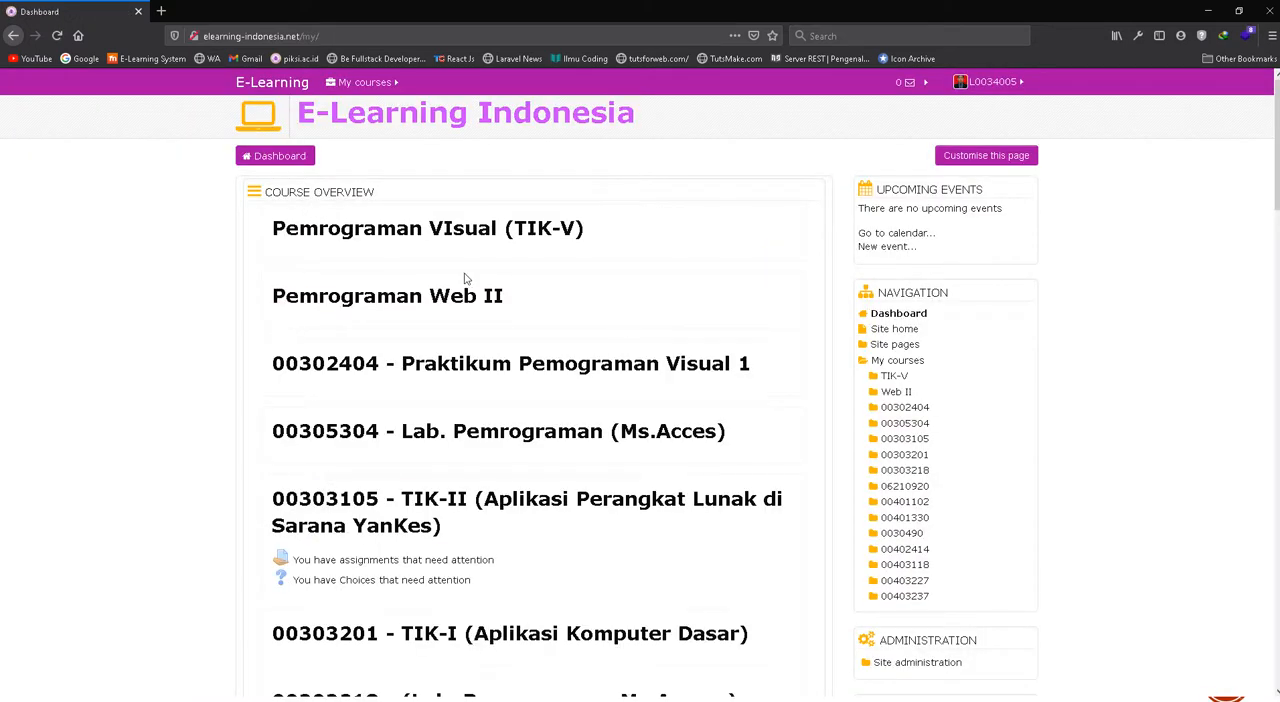
# Open the course 00305304 - Lab. Pemrograman (Ms.Acces) and go to its question bank
pyautogui.click(345, 84)
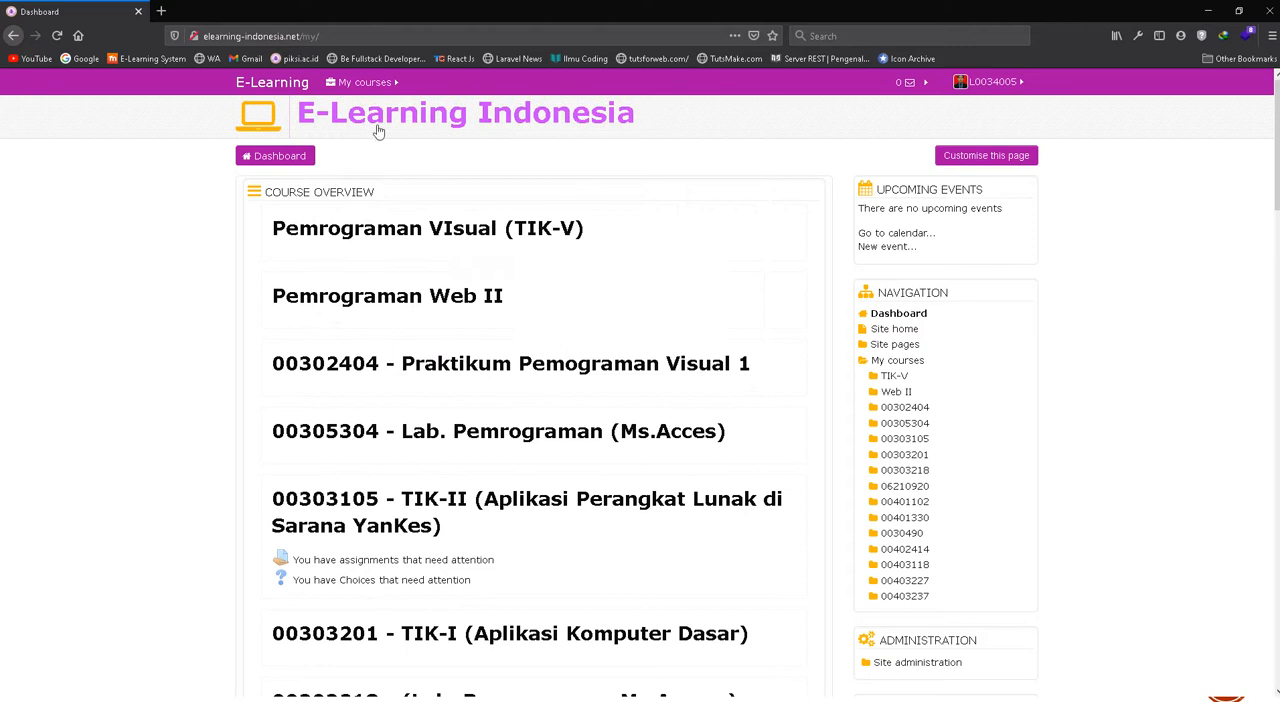
pyautogui.click(545, 441)
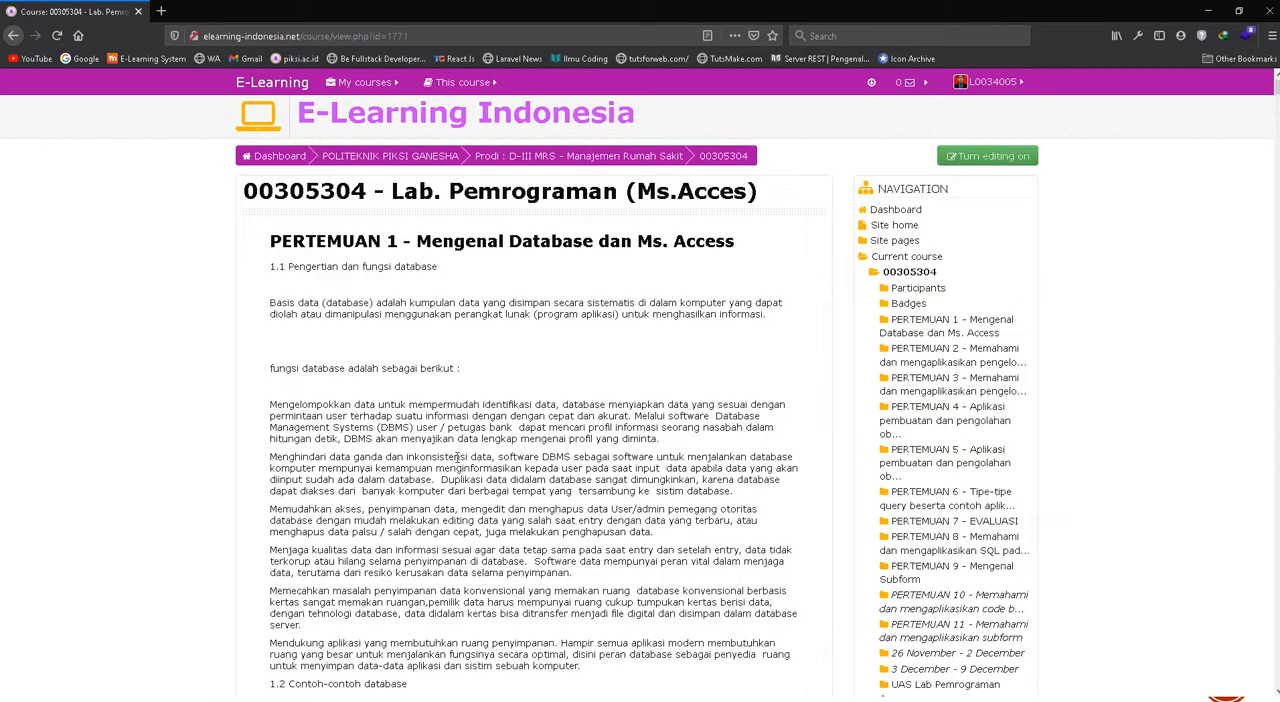
pyautogui.scroll(-5, 512, 372)
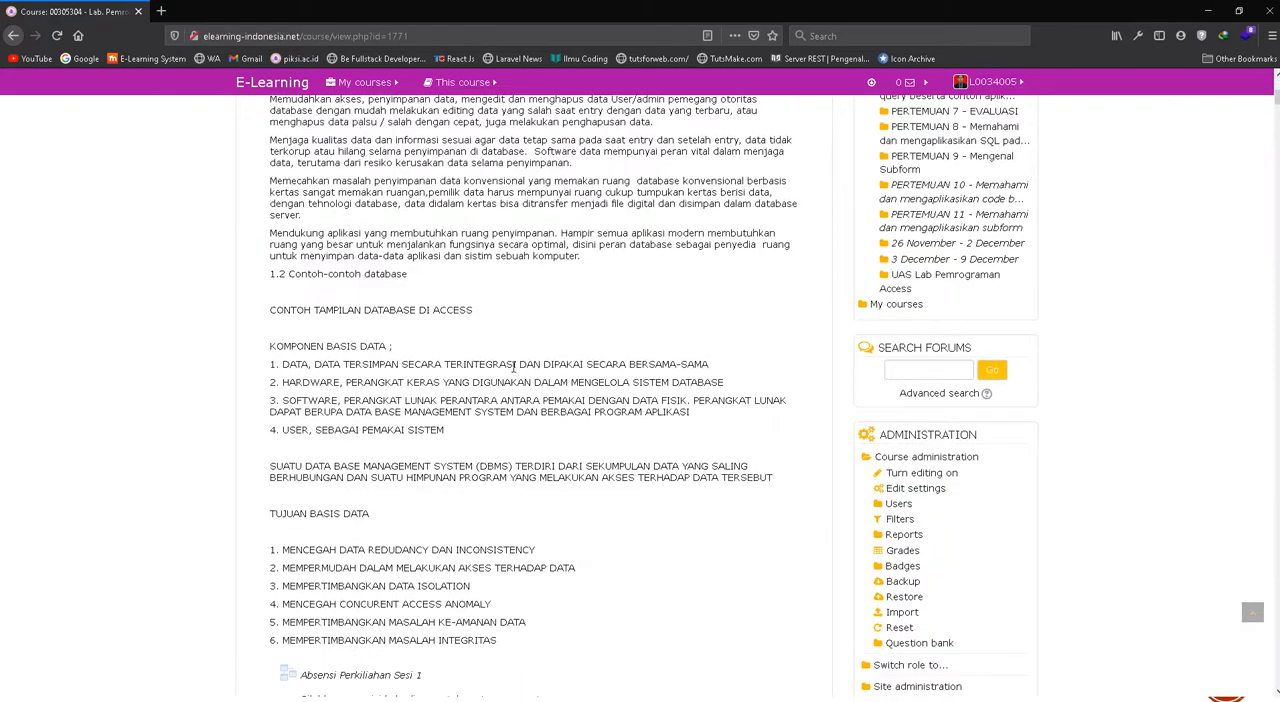
pyautogui.scroll(-3, 512, 372)
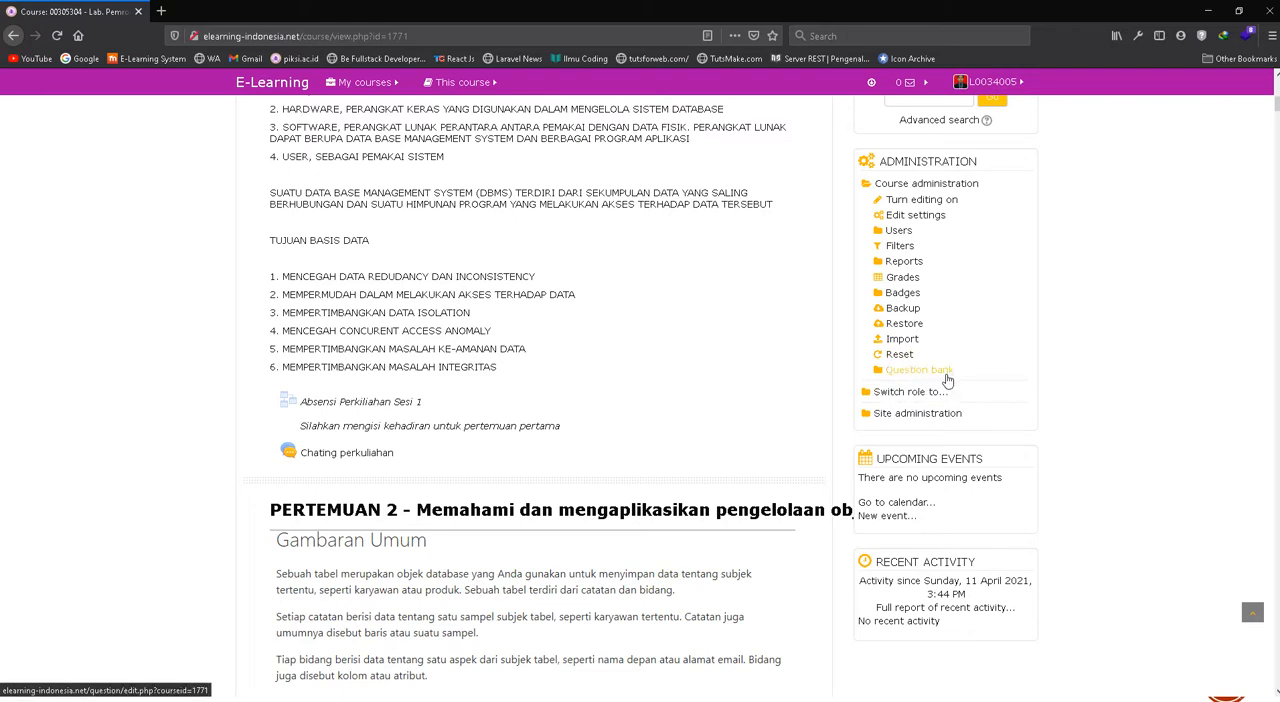
pyautogui.click(901, 373)
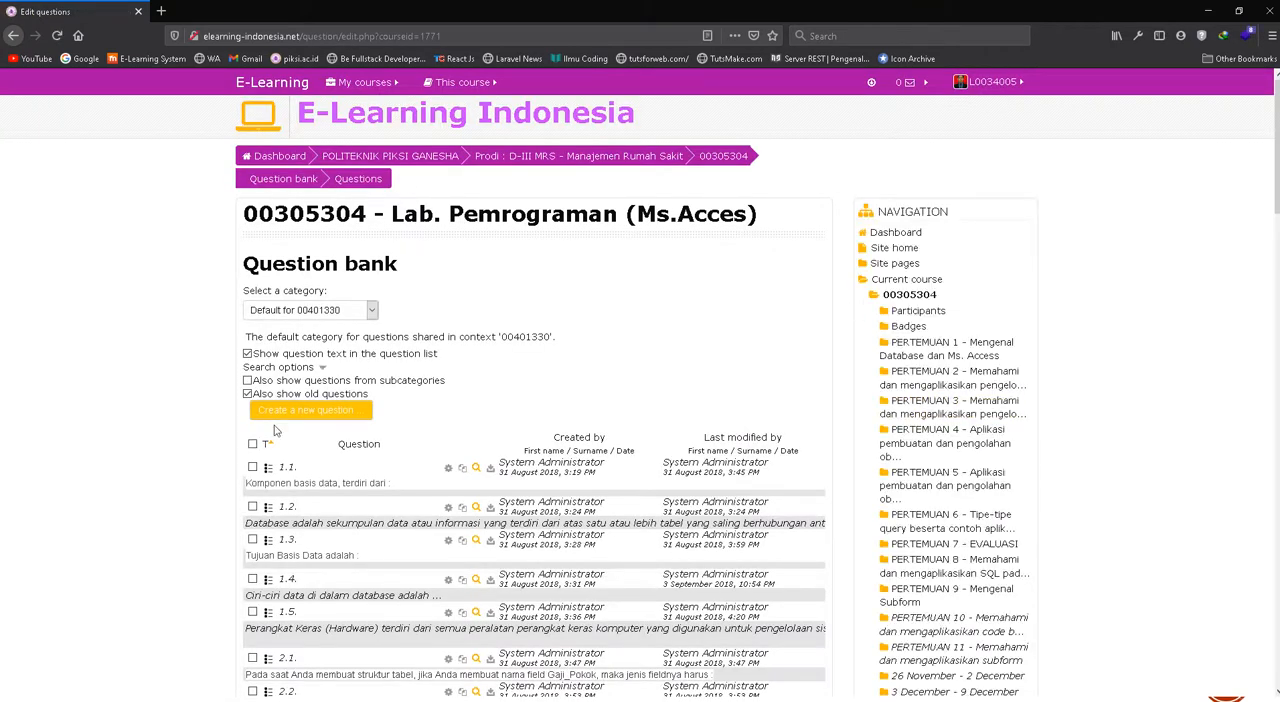
# Look through the existing question list and open the question bank's category editing page
pyautogui.scroll(-3, 677, 340)
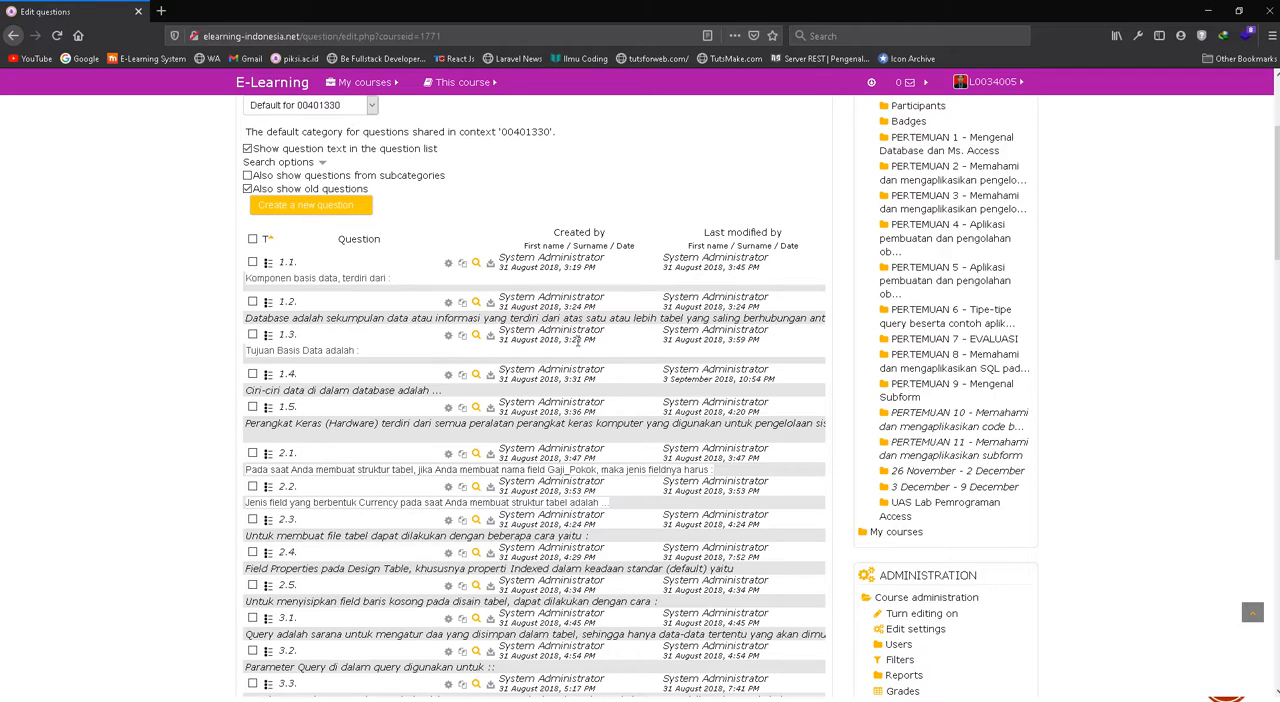
pyautogui.scroll(1, 578, 340)
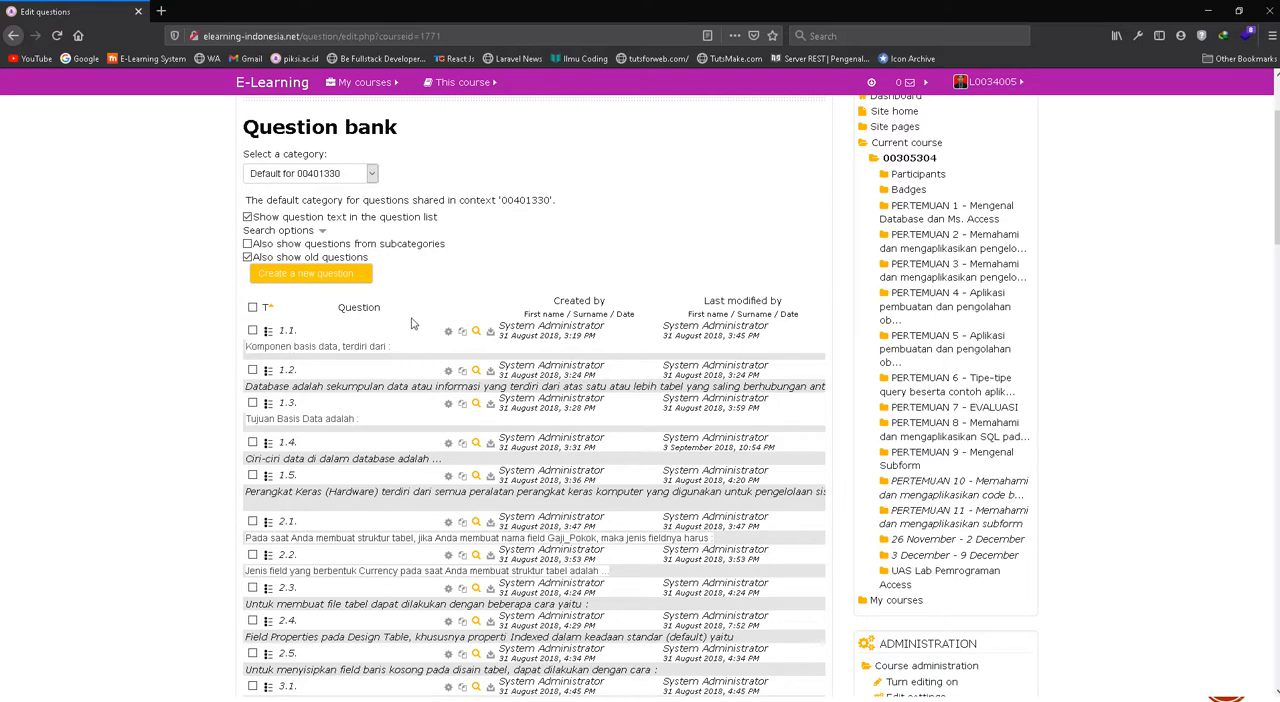
pyautogui.scroll(-3, 851, 383)
pyautogui.scroll(-3, 928, 480)
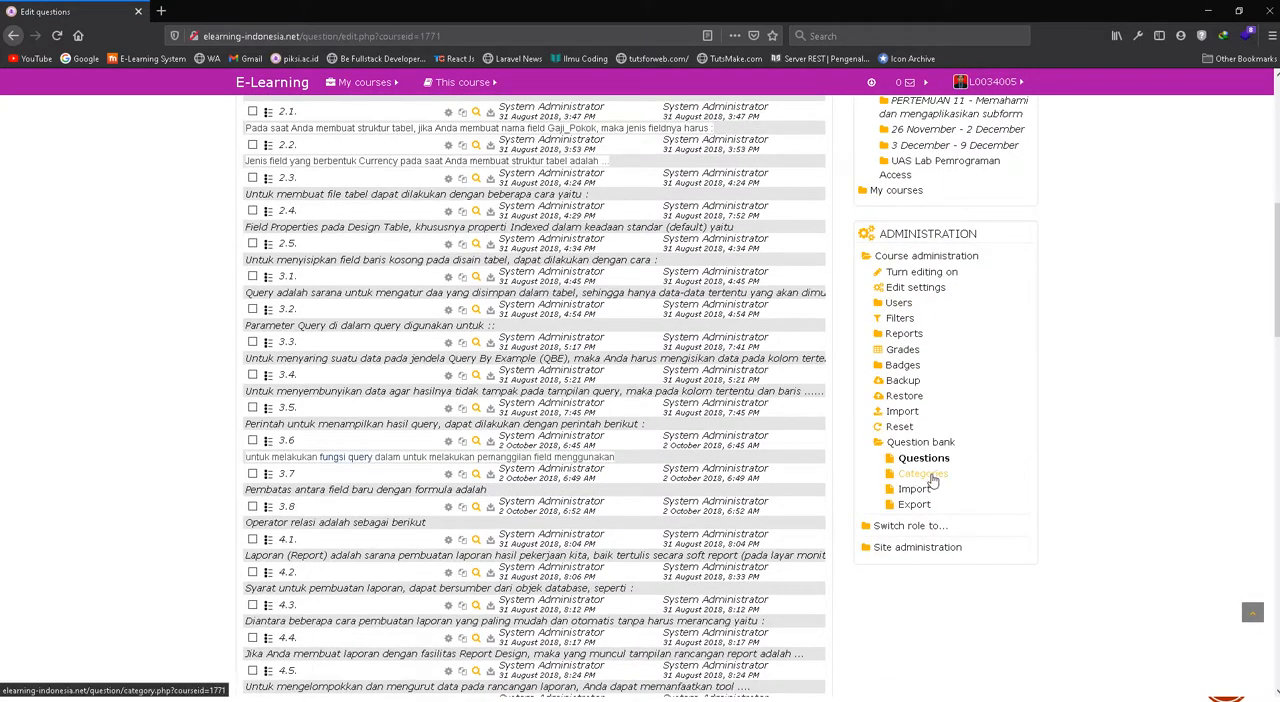
pyautogui.click(930, 481)
pyautogui.scroll(-1, 313, 321)
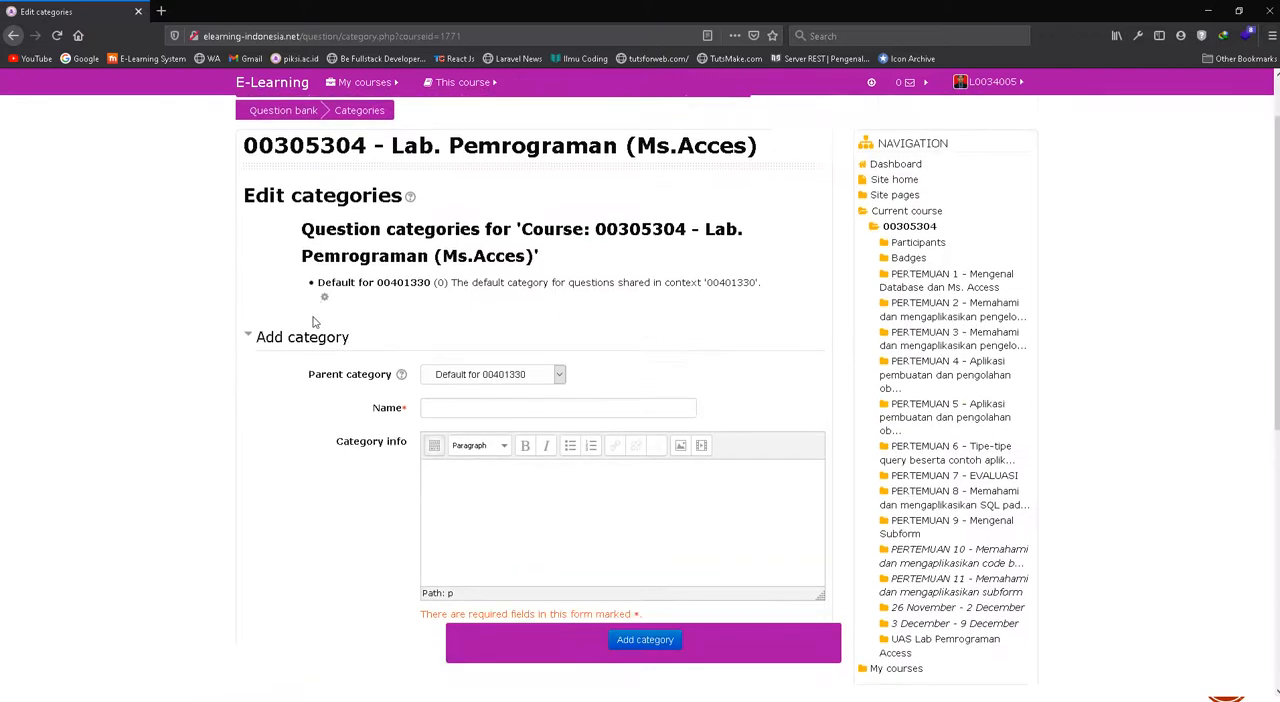
# Set the parent category of the new question category to Top
pyautogui.scroll(-1, 315, 345)
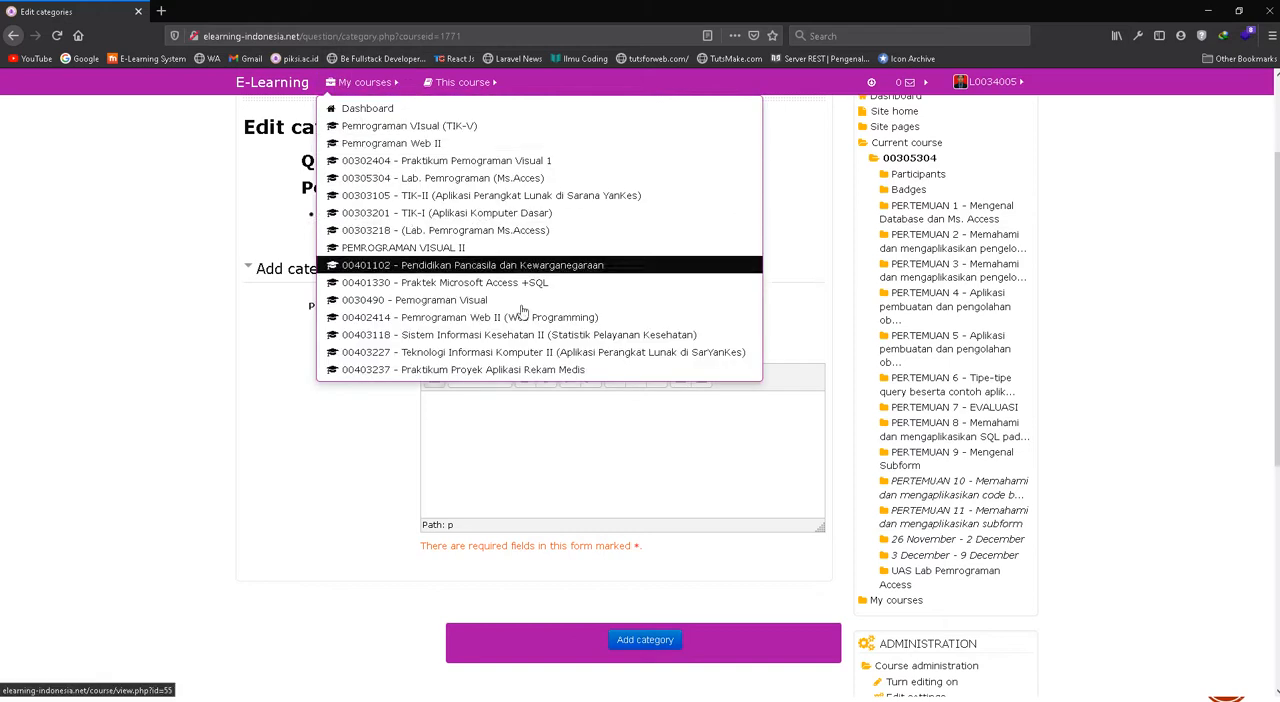
pyautogui.click(512, 308)
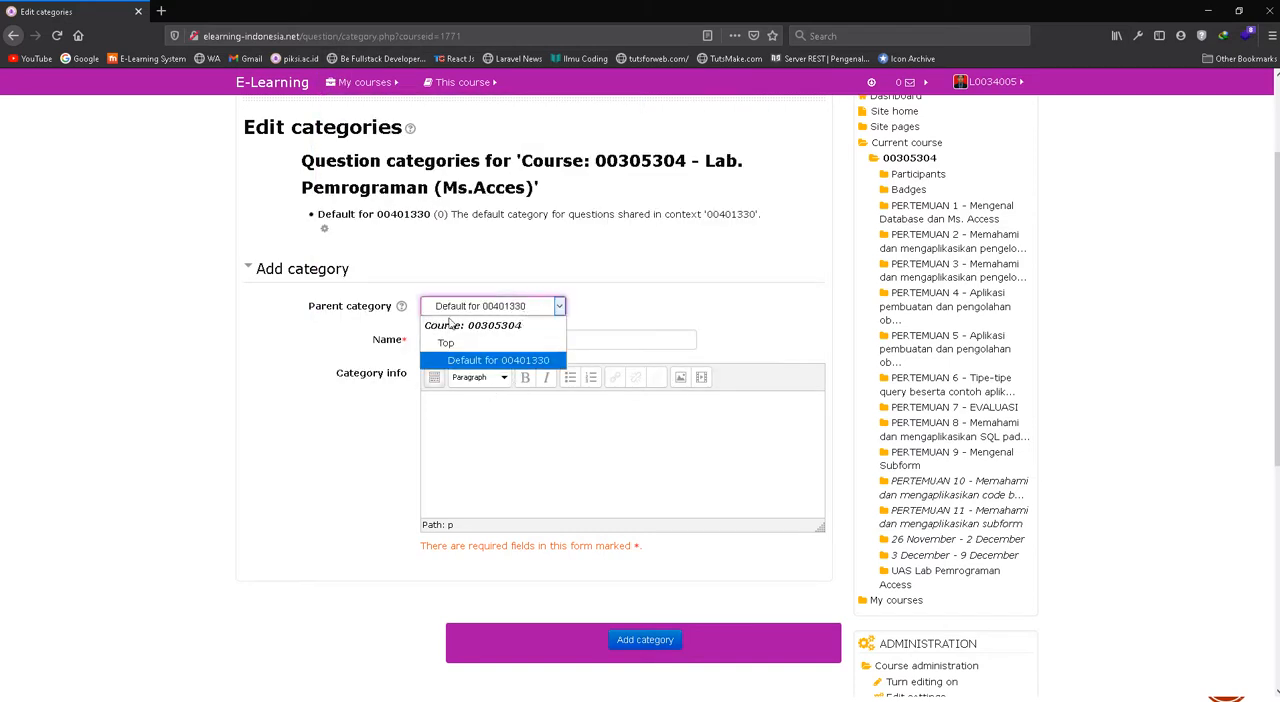
pyautogui.click(512, 343)
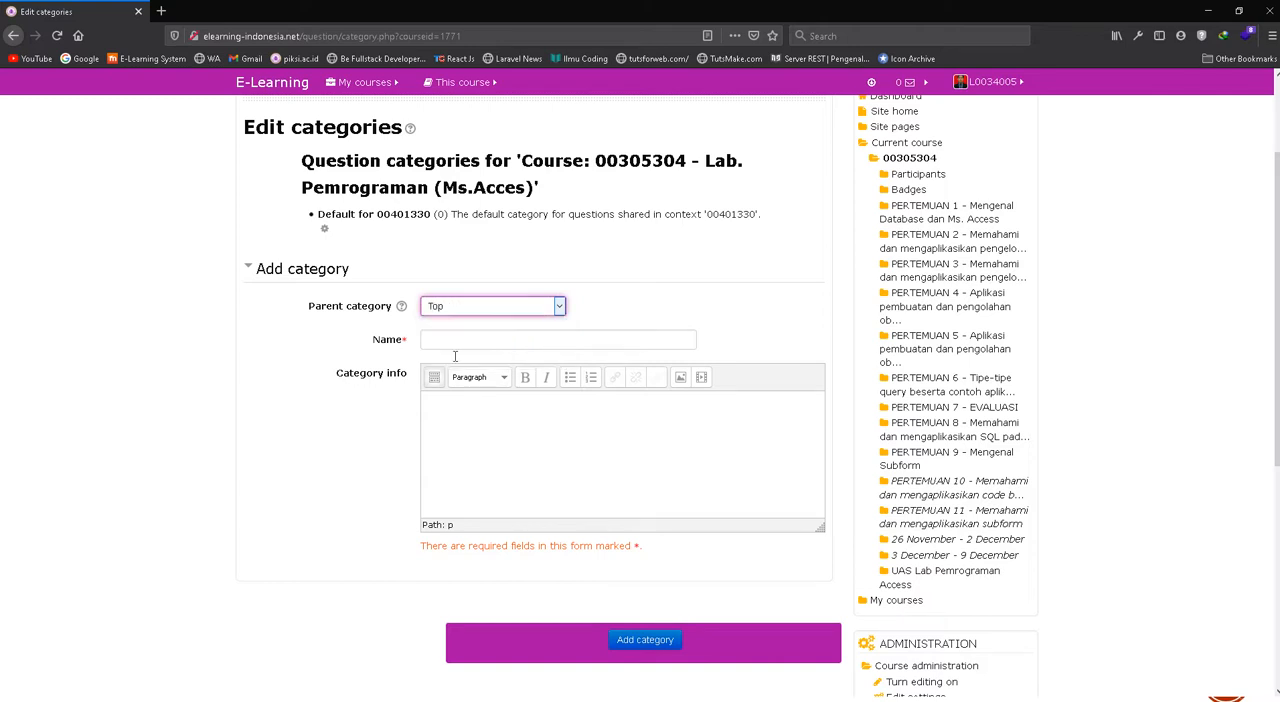
pyautogui.click(463, 317)
pyautogui.click(465, 317)
# Name the new category "Soal Quiz Pertemuan 1 Pengenalan database" and add it to the course
pyautogui.click(496, 340)
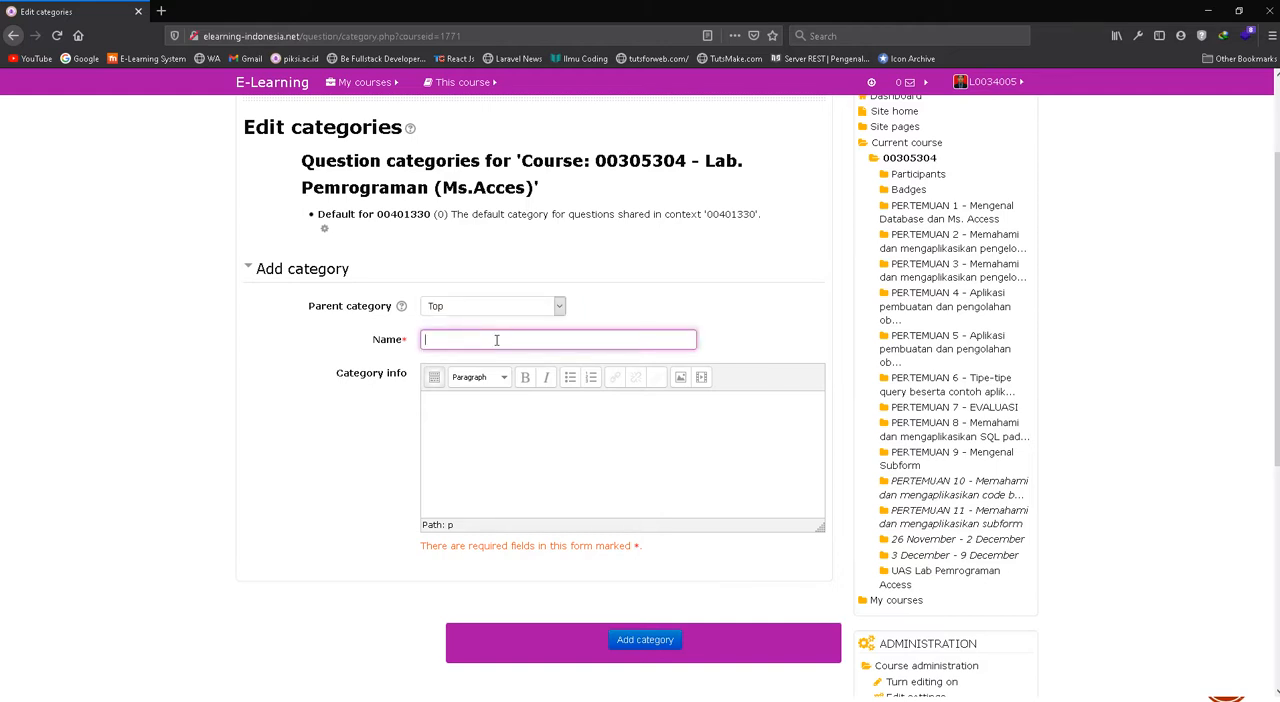
pyautogui.write('soal')
pyautogui.hotkey('ctrl', 'a')
pyautogui.write('Soal Quiz Pertemuan 1 Pengenalan database')
pyautogui.click(494, 418)
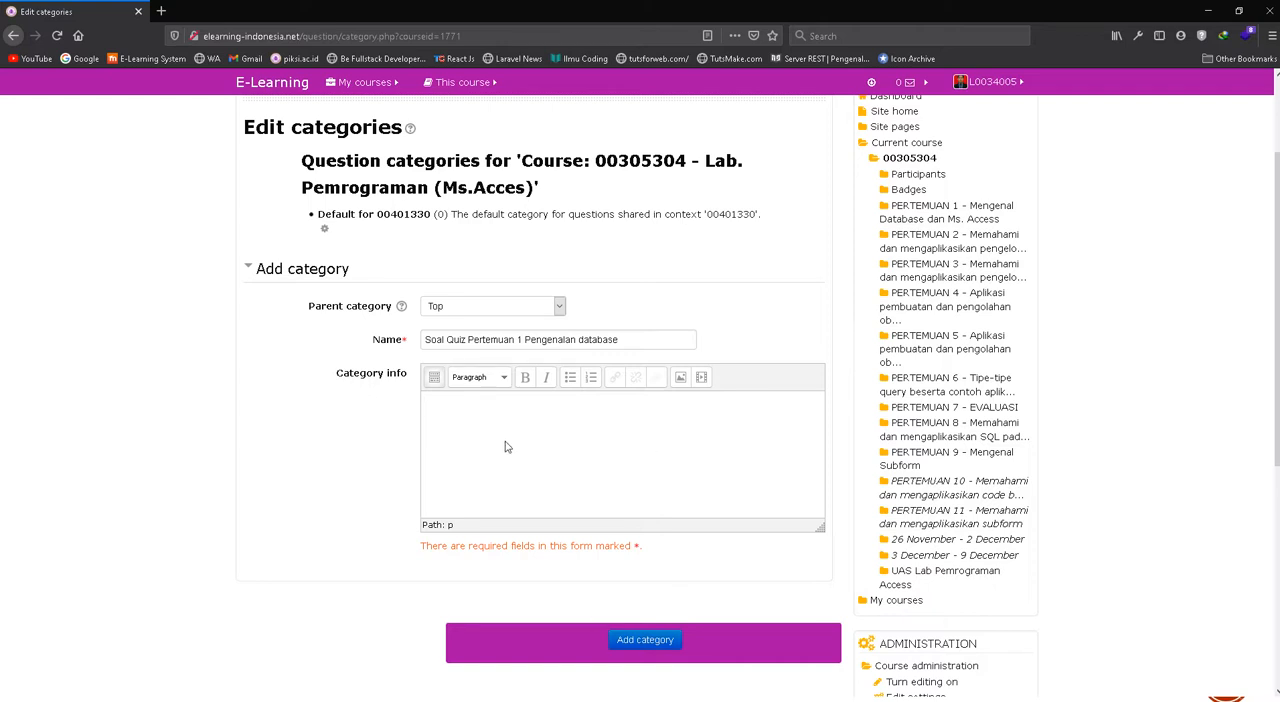
pyautogui.click(655, 641)
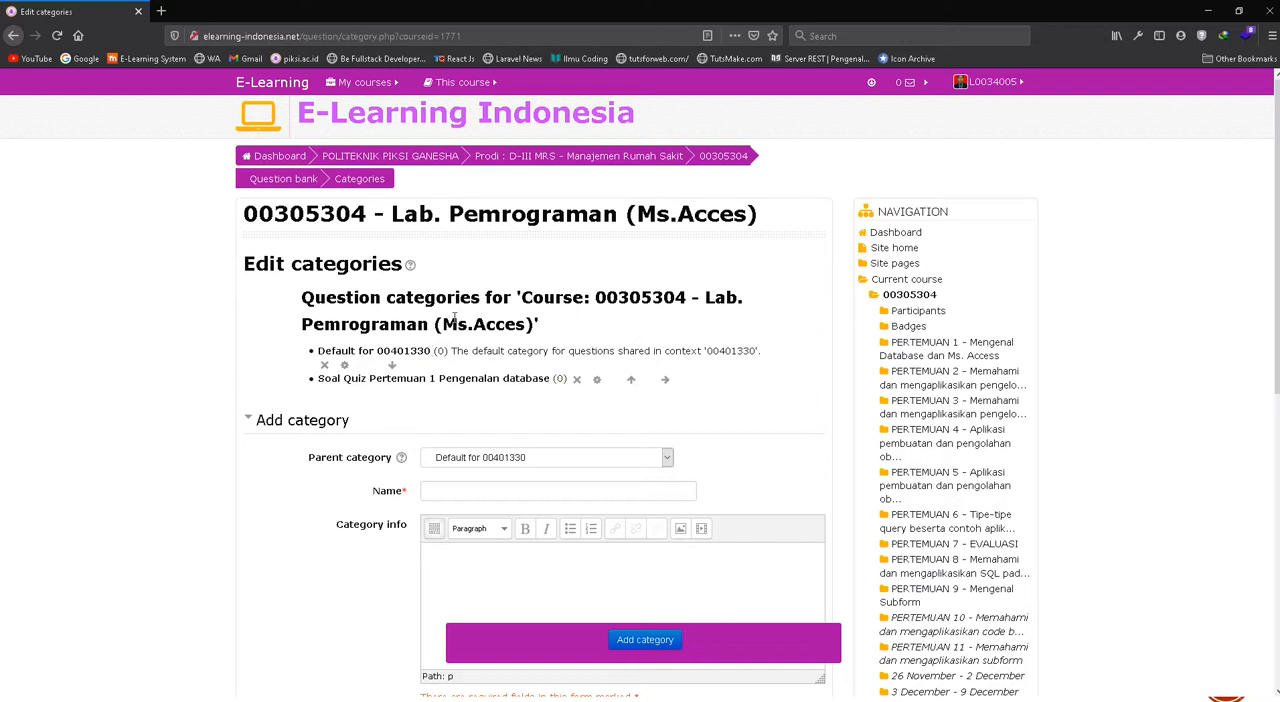
# Add a second question category named "Soal Quiz Pertemuan 2 Query dasar" with Top as its parent category
pyautogui.scroll(-3, 452, 325)
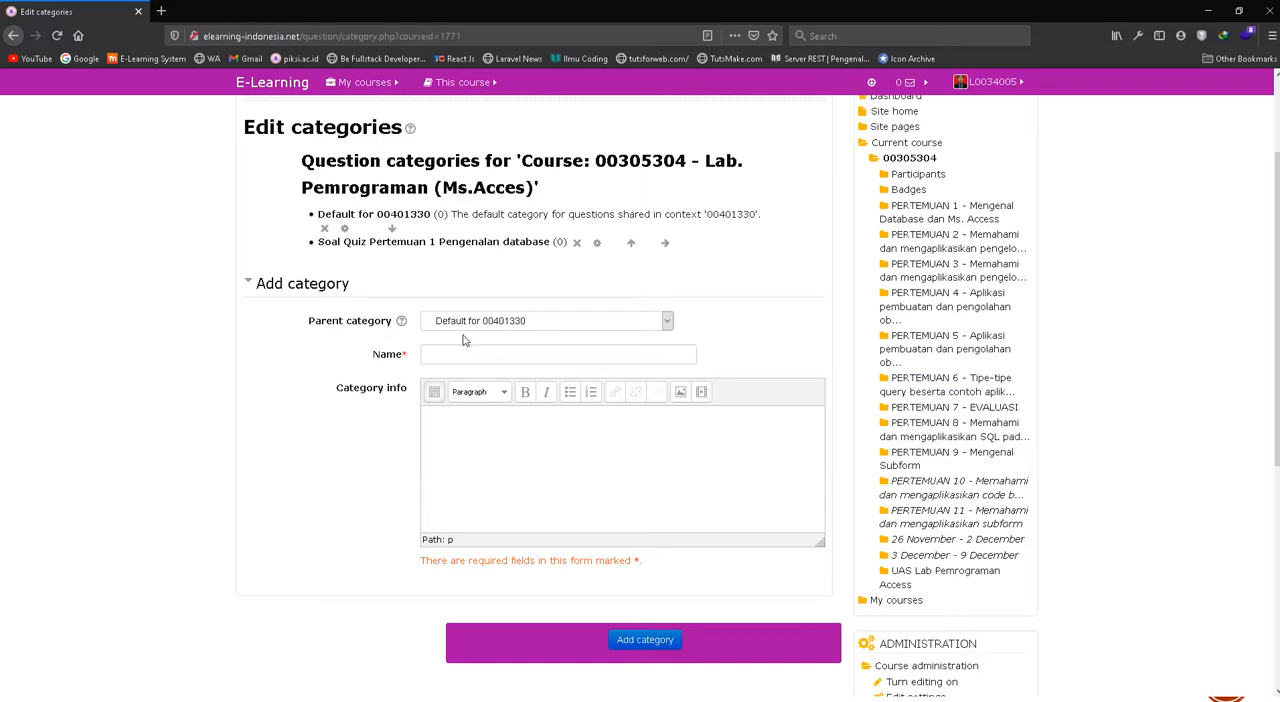
pyautogui.click(484, 326)
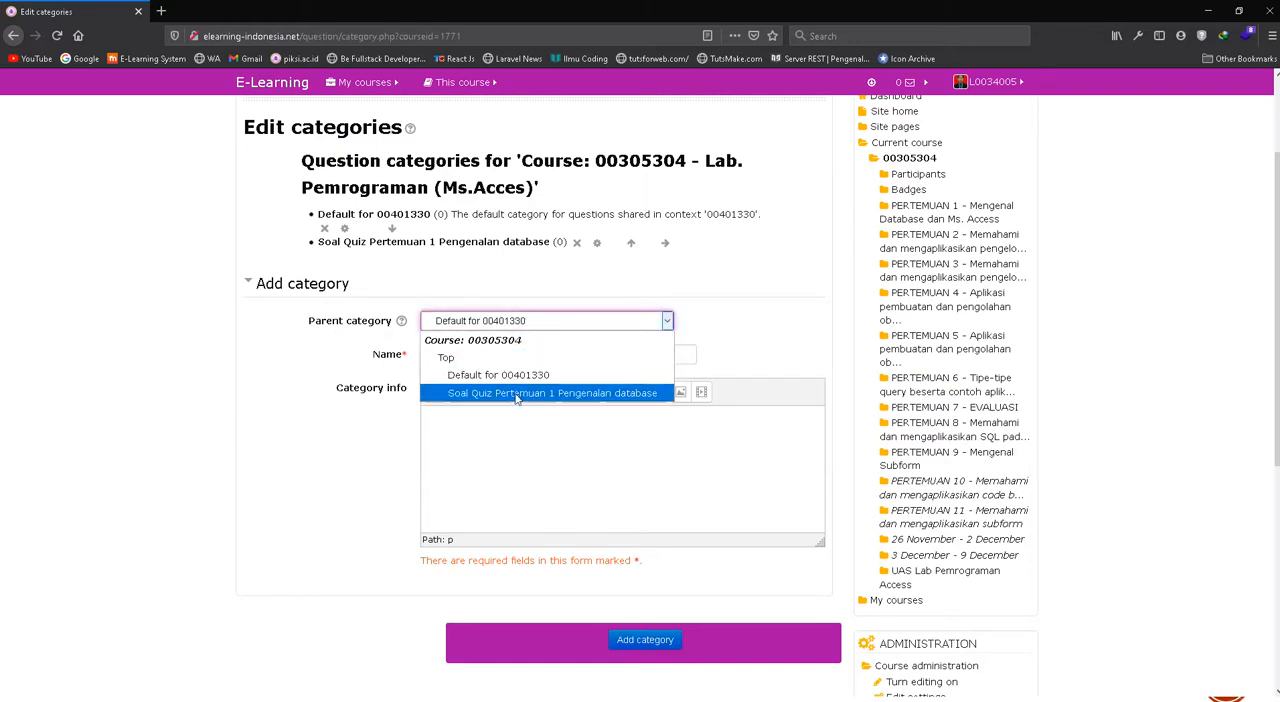
pyautogui.click(470, 367)
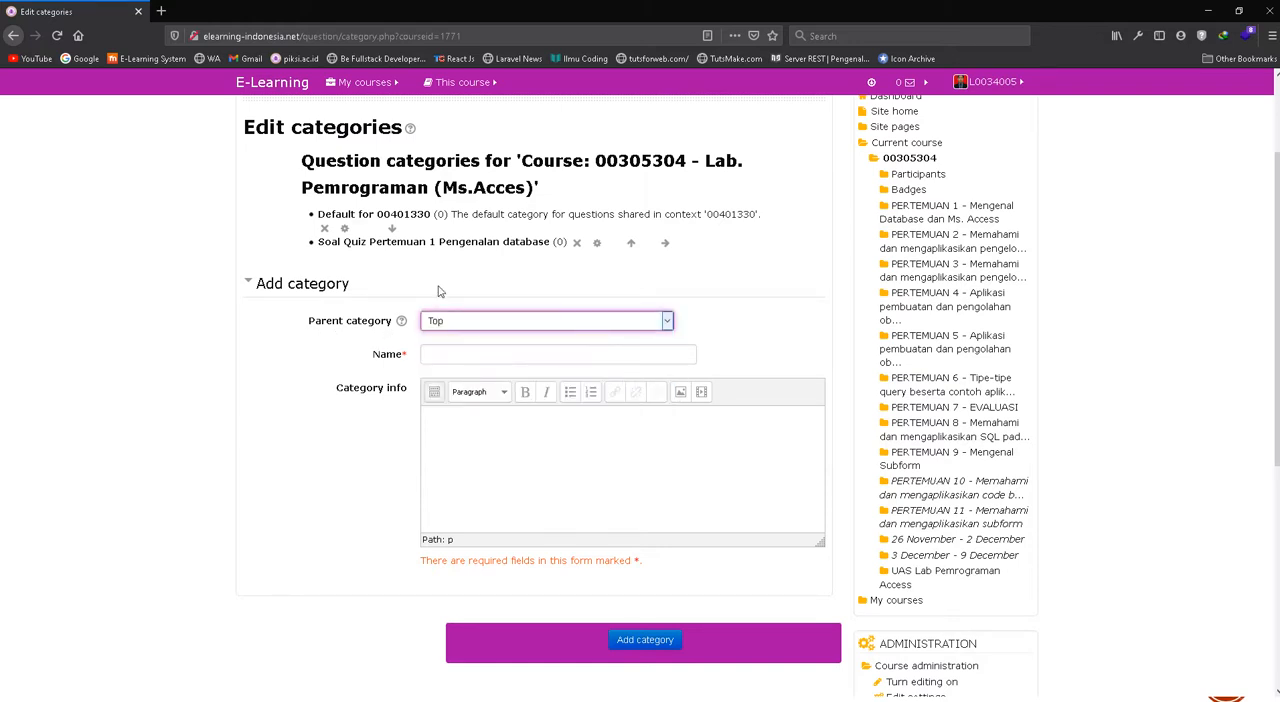
pyautogui.click(476, 356)
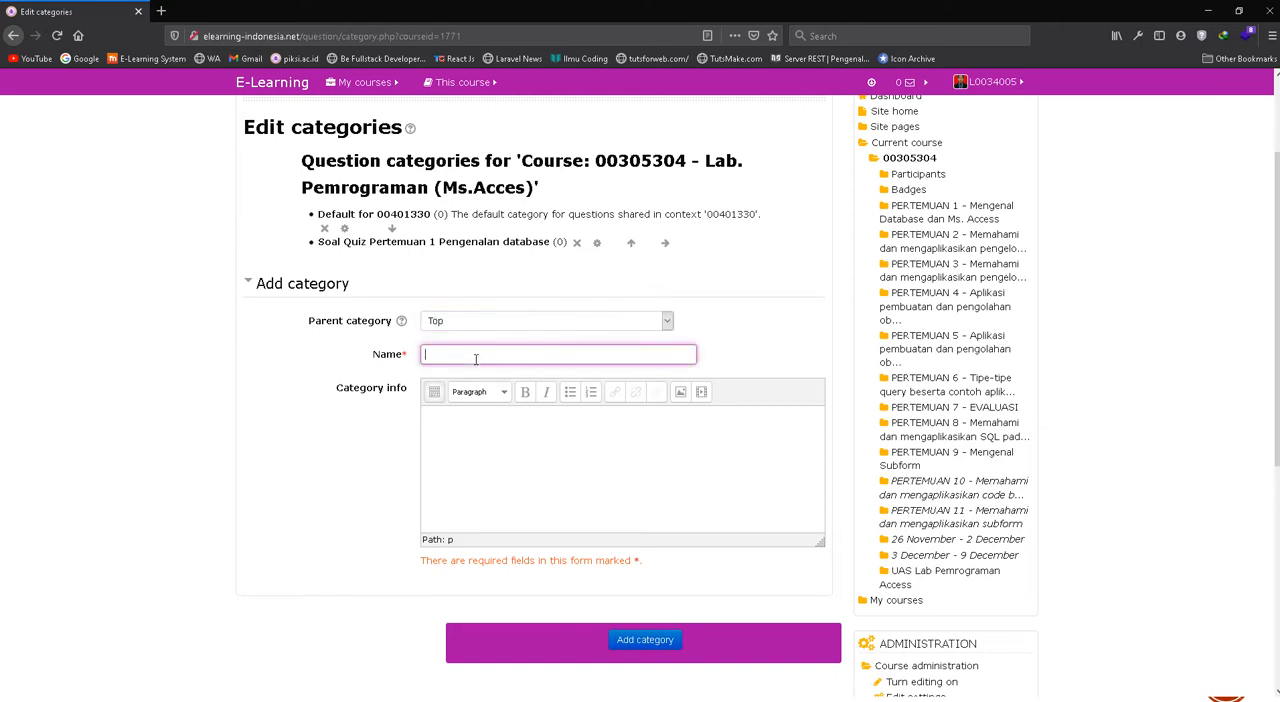
pyautogui.write('Soal Quiz Pertemuan 2')
pyautogui.hotkey('shift', 'Left')
pyautogui.hotkey('shift', 'Left')
pyautogui.write('Query dasar')
pyautogui.click(634, 644)
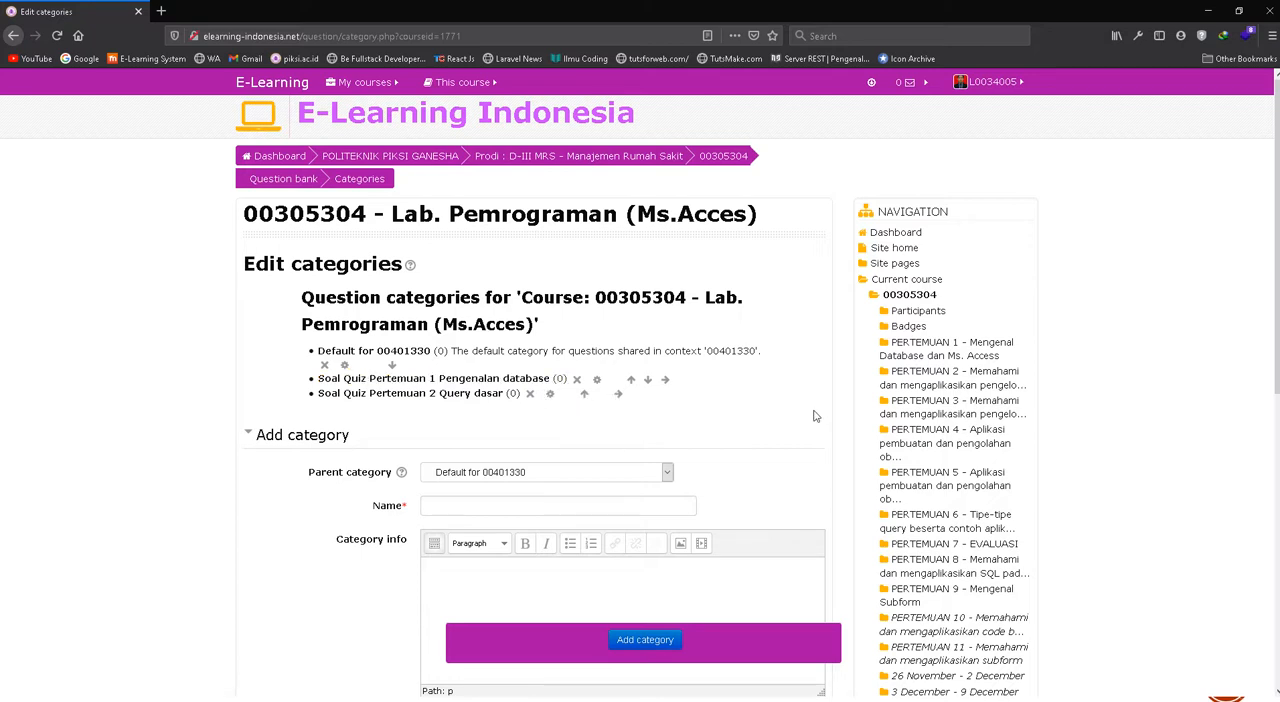
# Open the question bank's import page and select Aiken format as the file format
pyautogui.scroll(-5, 814, 416)
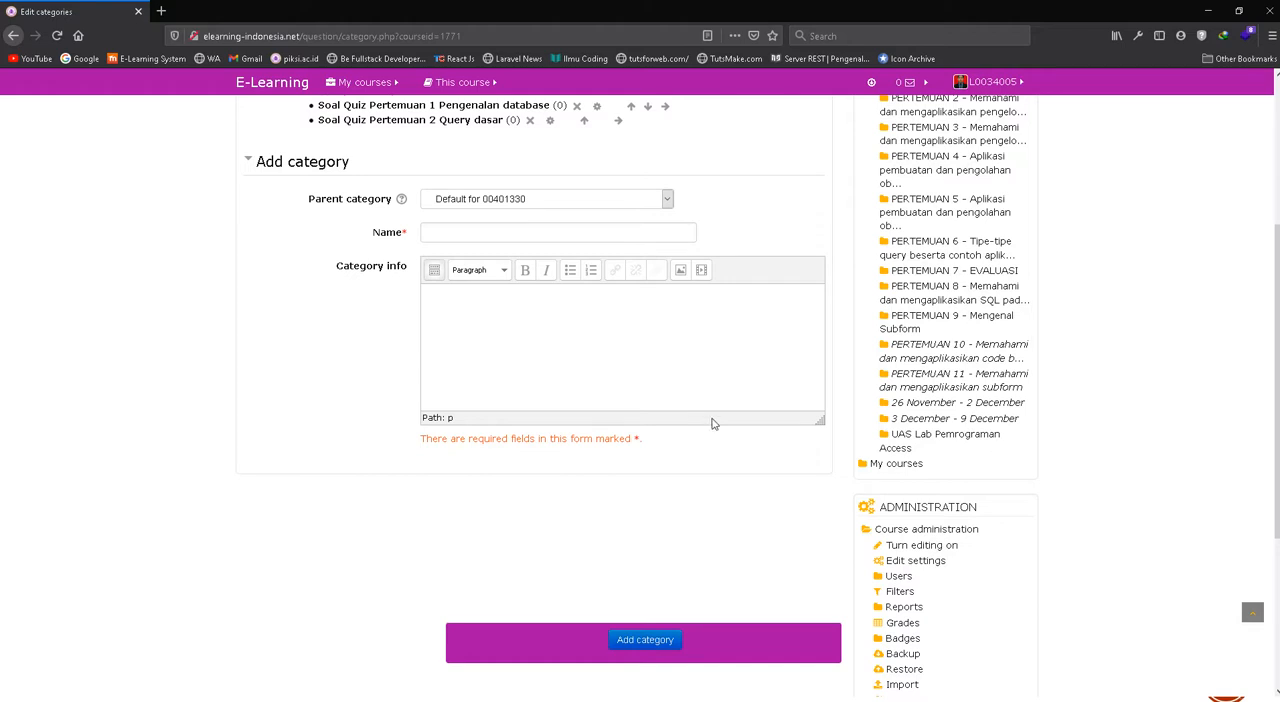
pyautogui.scroll(-5, 713, 423)
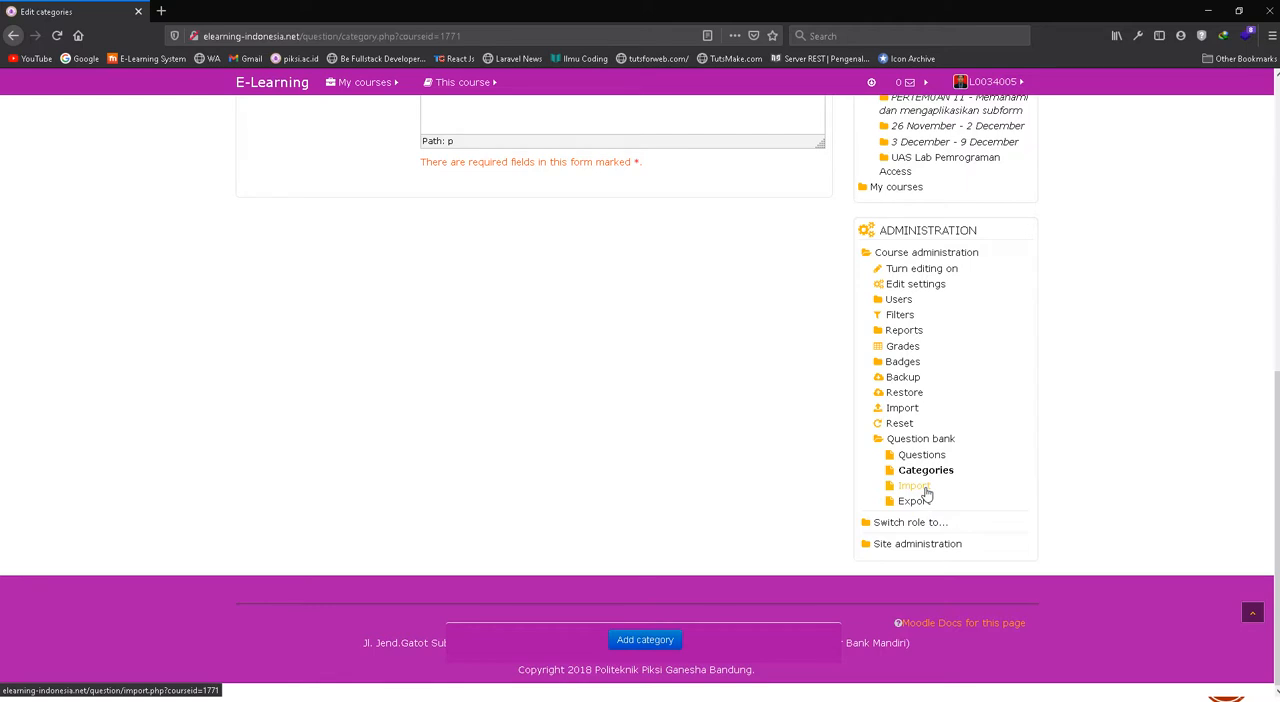
pyautogui.click(918, 488)
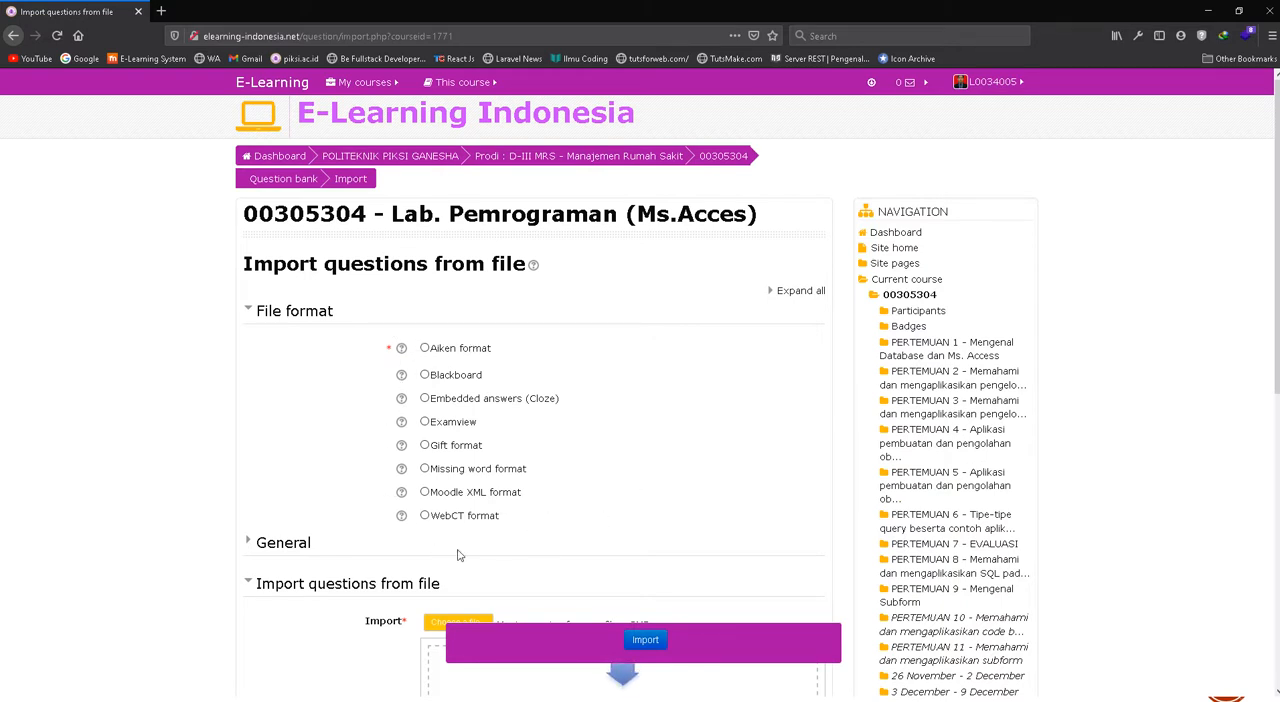
pyautogui.click(425, 349)
# In the general import settings, turn off getting the category from file and set the import category to "Soal Quiz Pertemuan 1 Pengenalan database"
pyautogui.scroll(-3, 513, 376)
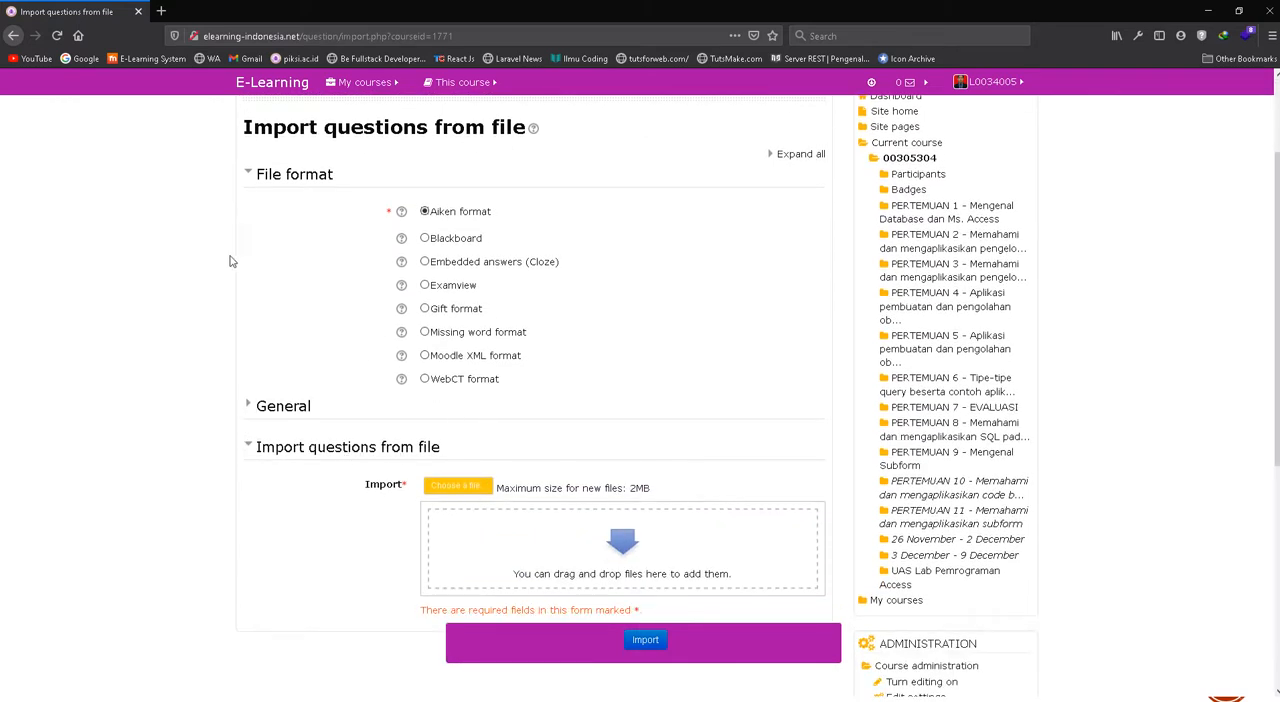
pyautogui.click(250, 414)
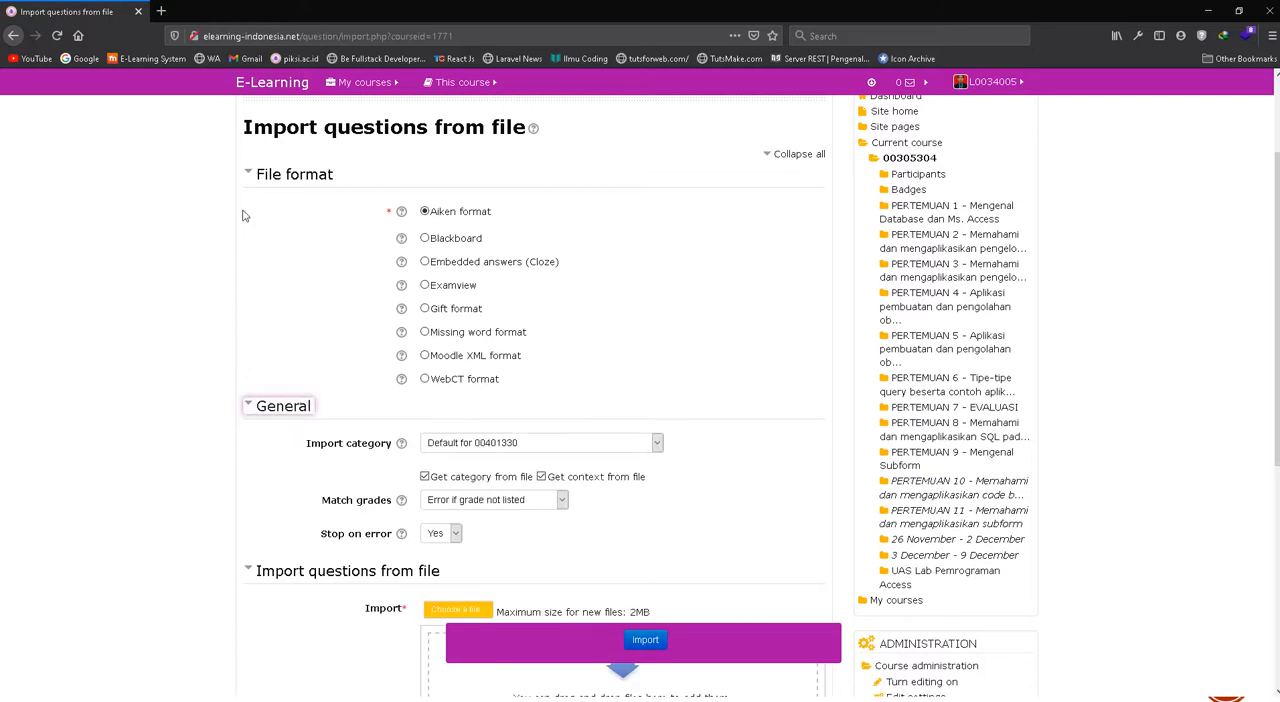
pyautogui.scroll(-1, 640, 373)
pyautogui.scroll(-2, 640, 373)
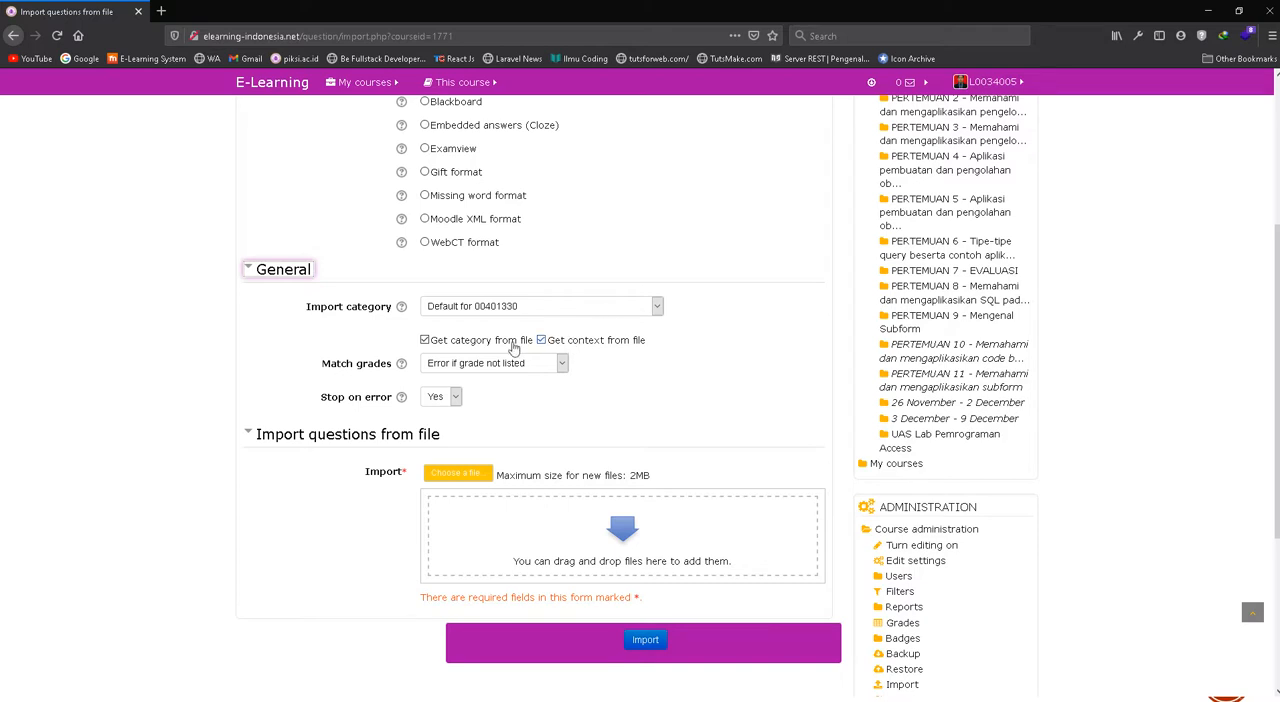
pyautogui.click(512, 310)
pyautogui.click(512, 310)
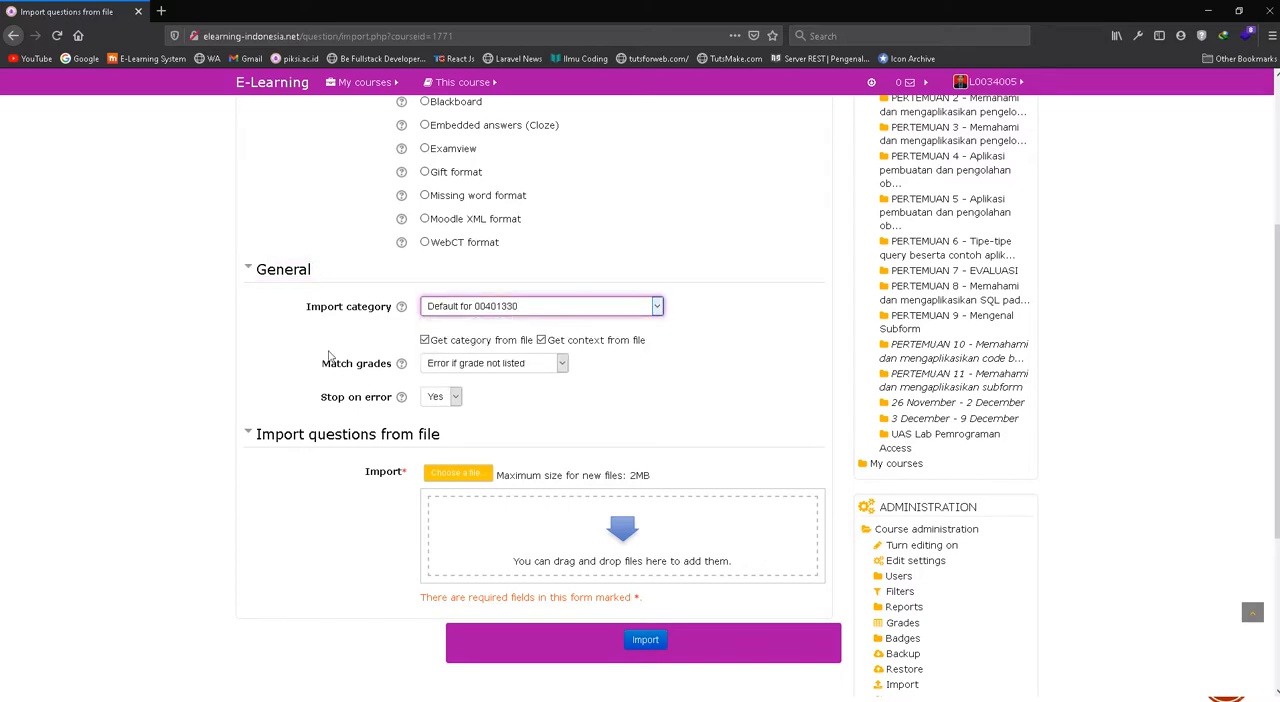
pyautogui.click(424, 341)
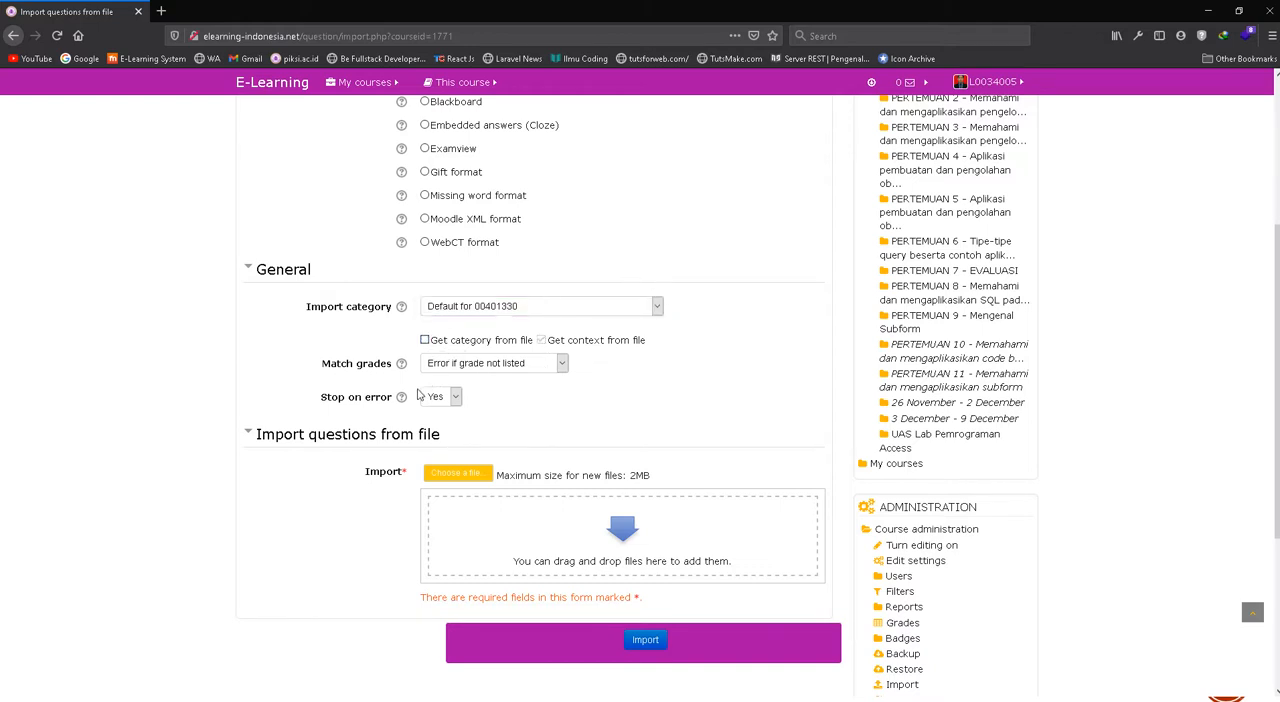
pyautogui.click(481, 310)
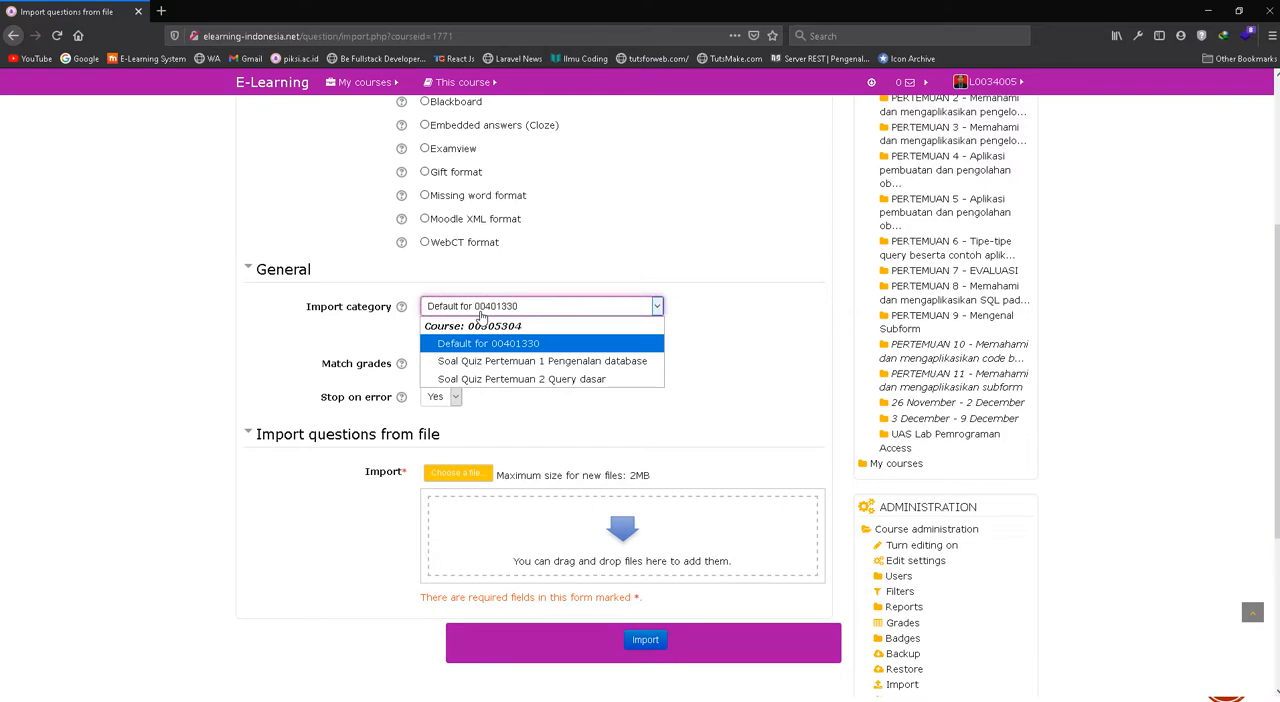
pyautogui.click(562, 362)
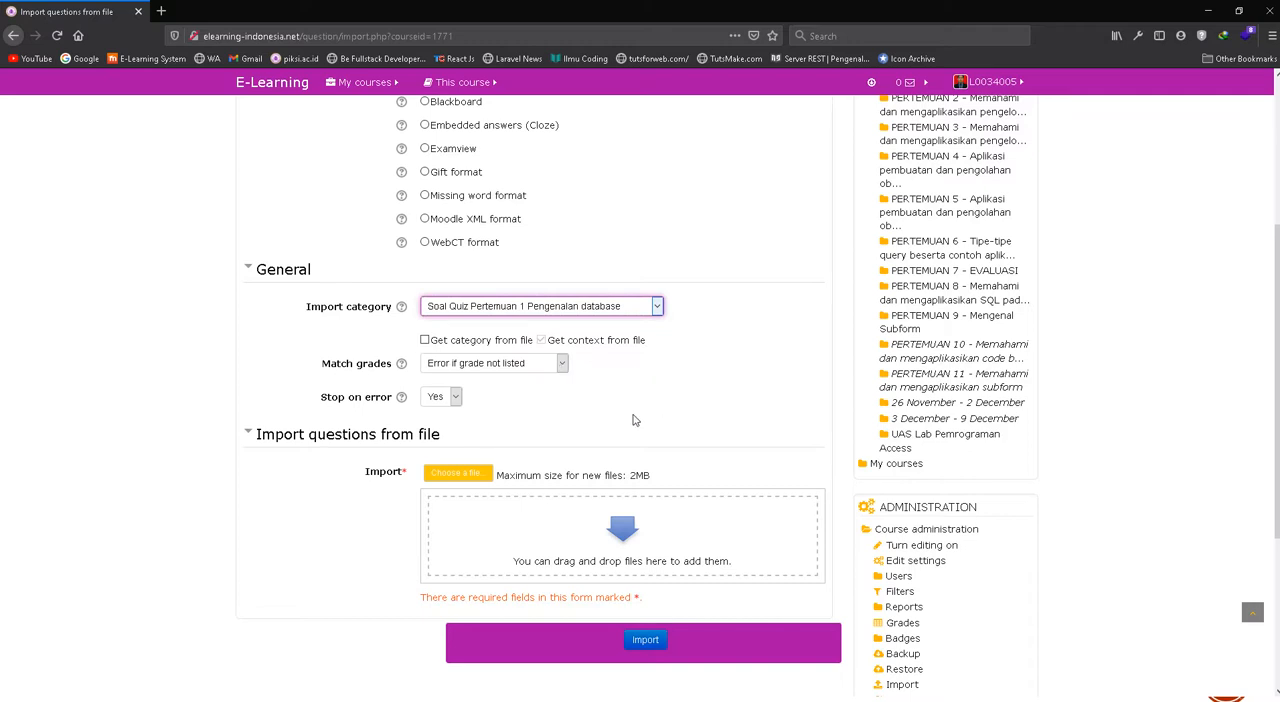
pyautogui.scroll(3, 634, 418)
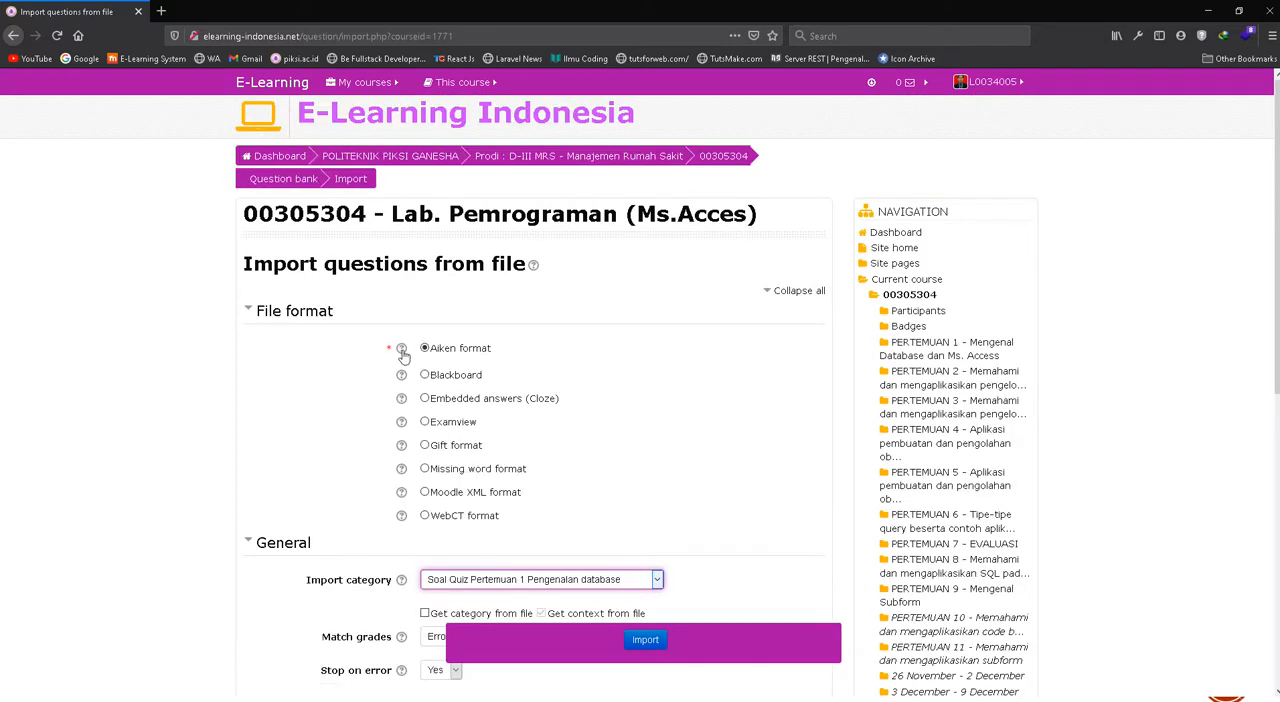
pyautogui.scroll(-2, 553, 423)
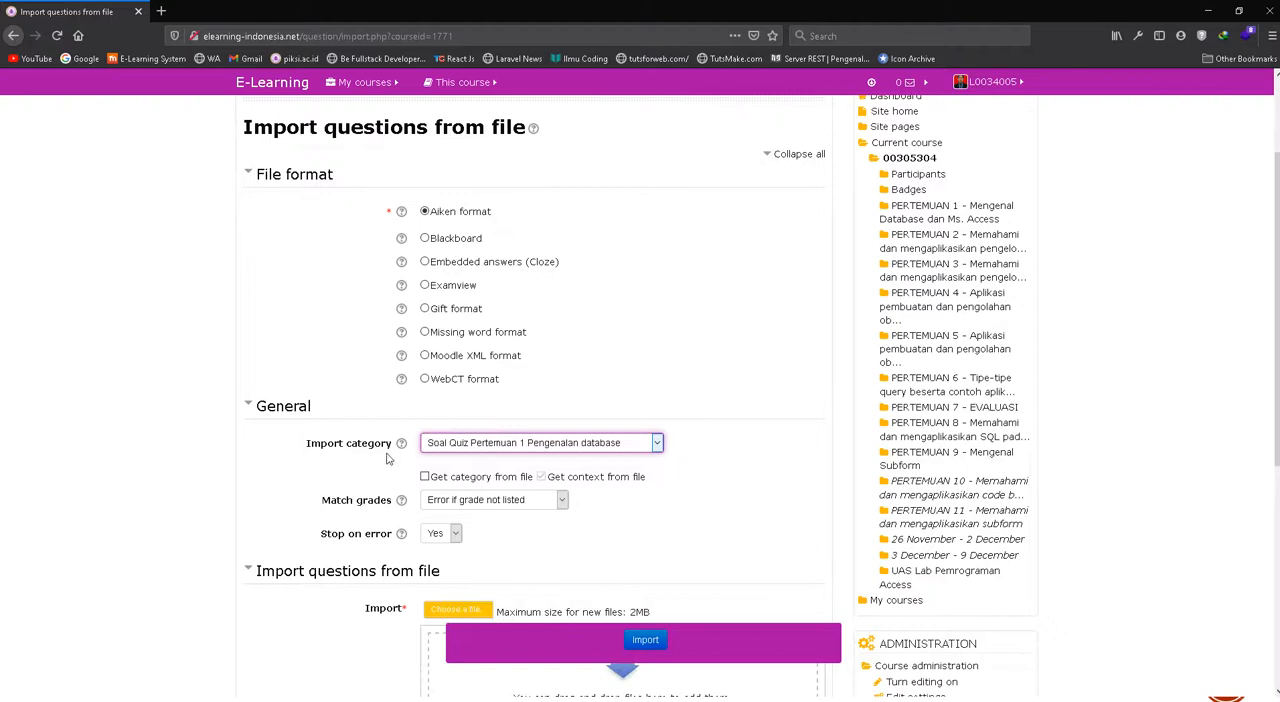
pyautogui.click(608, 452)
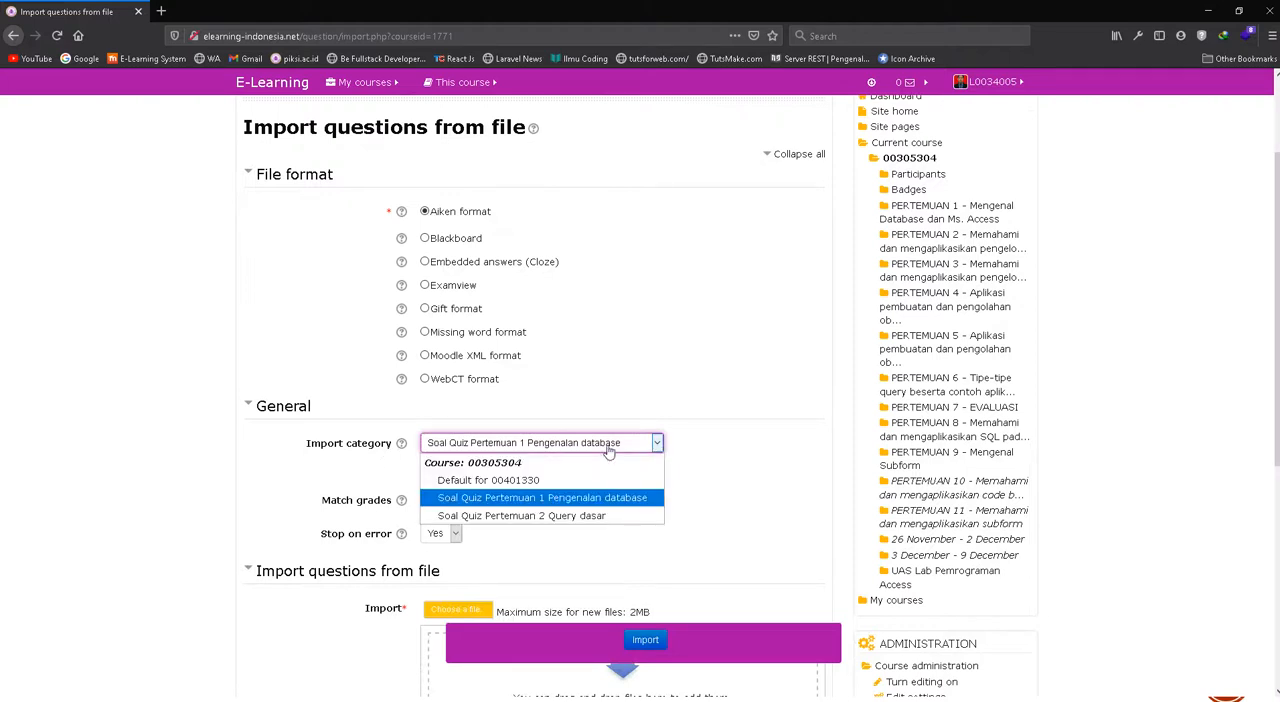
pyautogui.click(608, 449)
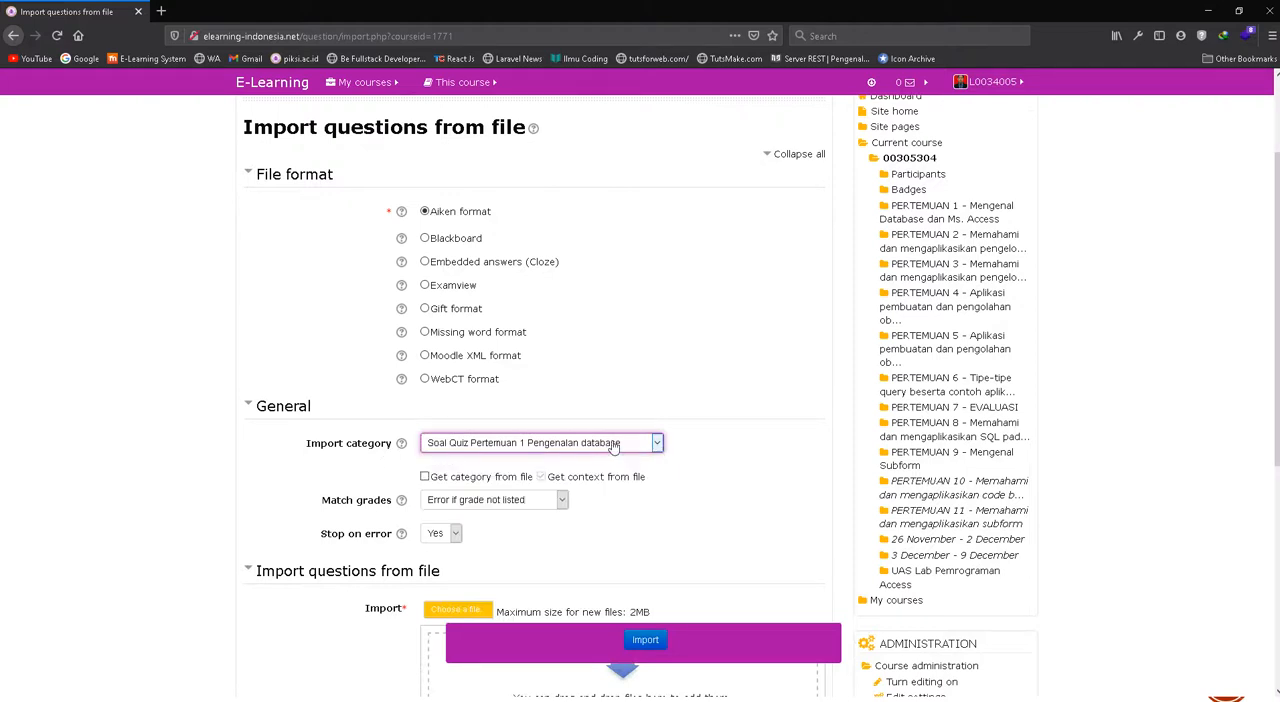
# Start choosing the import file from the computer and browse to the UPLOAD SOAL folder inside Documents > ELEARNING
pyautogui.scroll(-1, 613, 447)
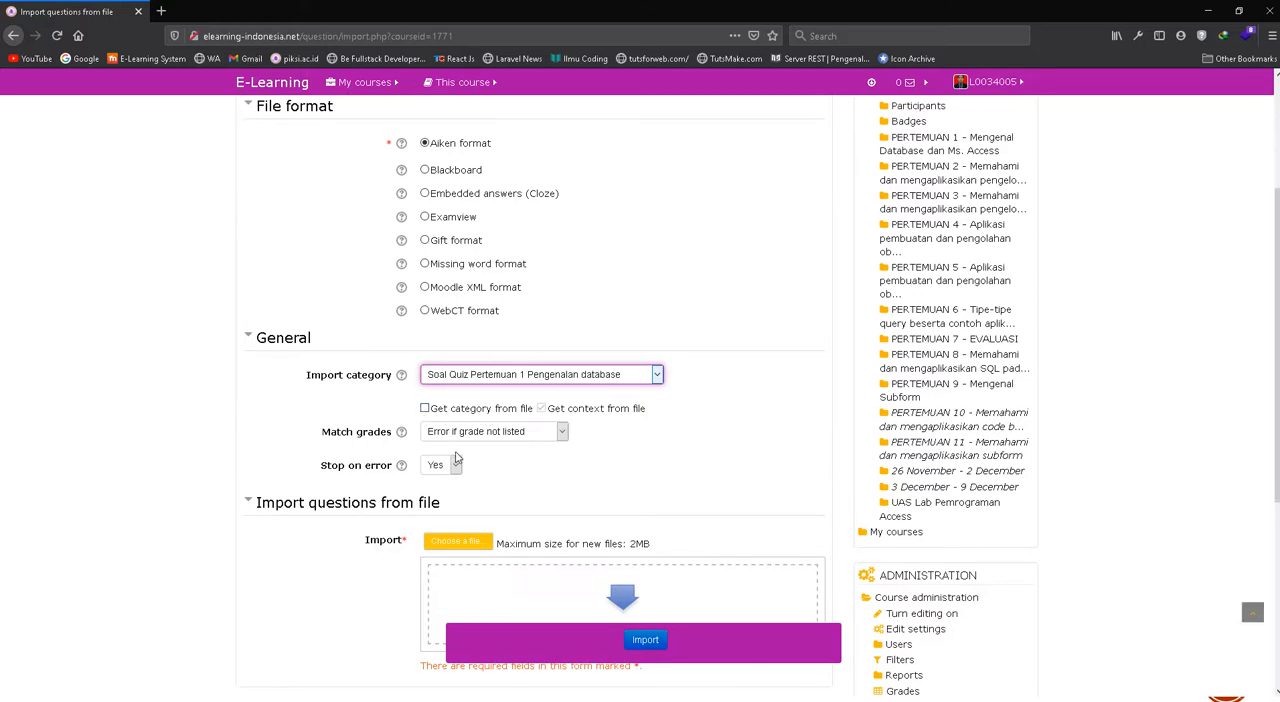
pyautogui.scroll(-1, 456, 458)
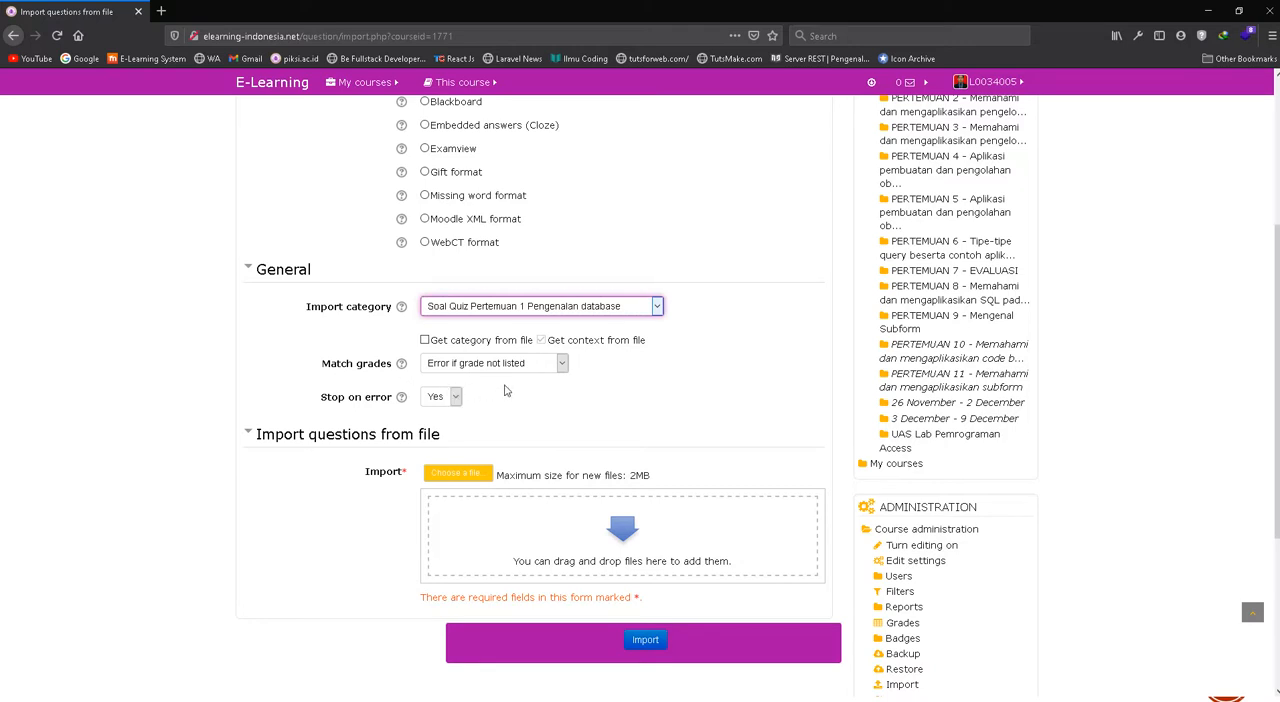
pyautogui.scroll(-3, 505, 391)
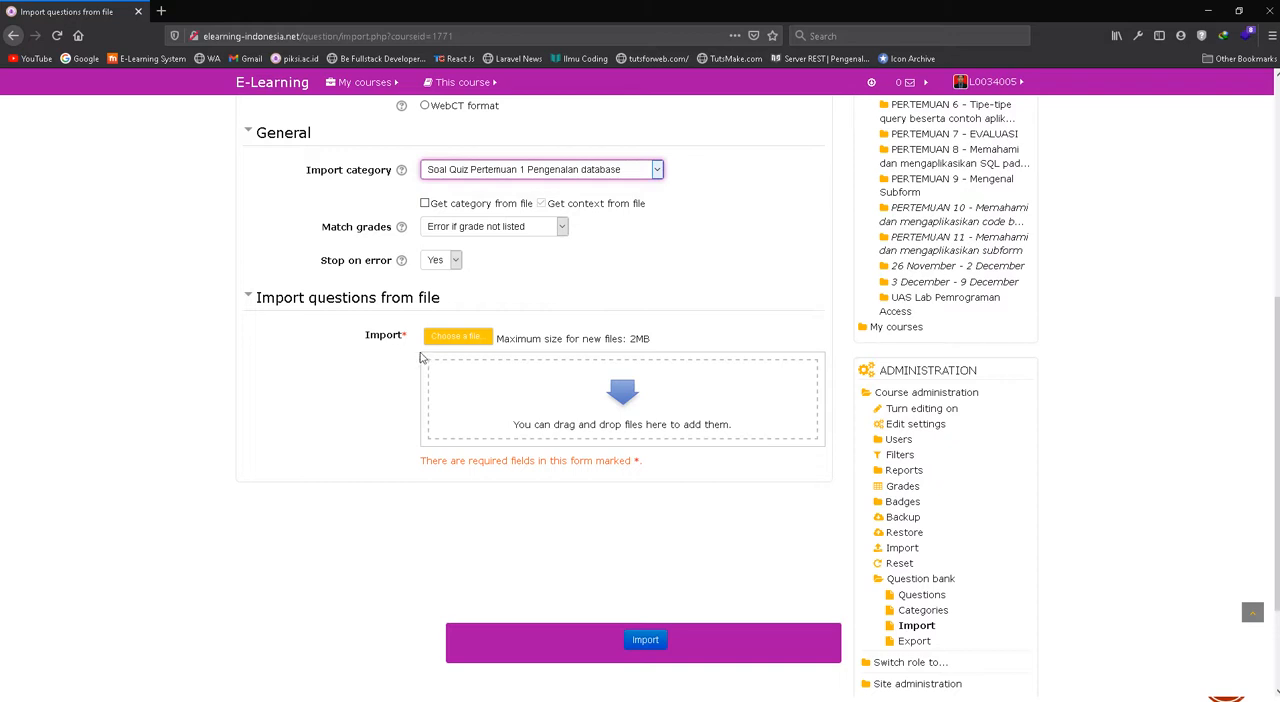
pyautogui.click(466, 341)
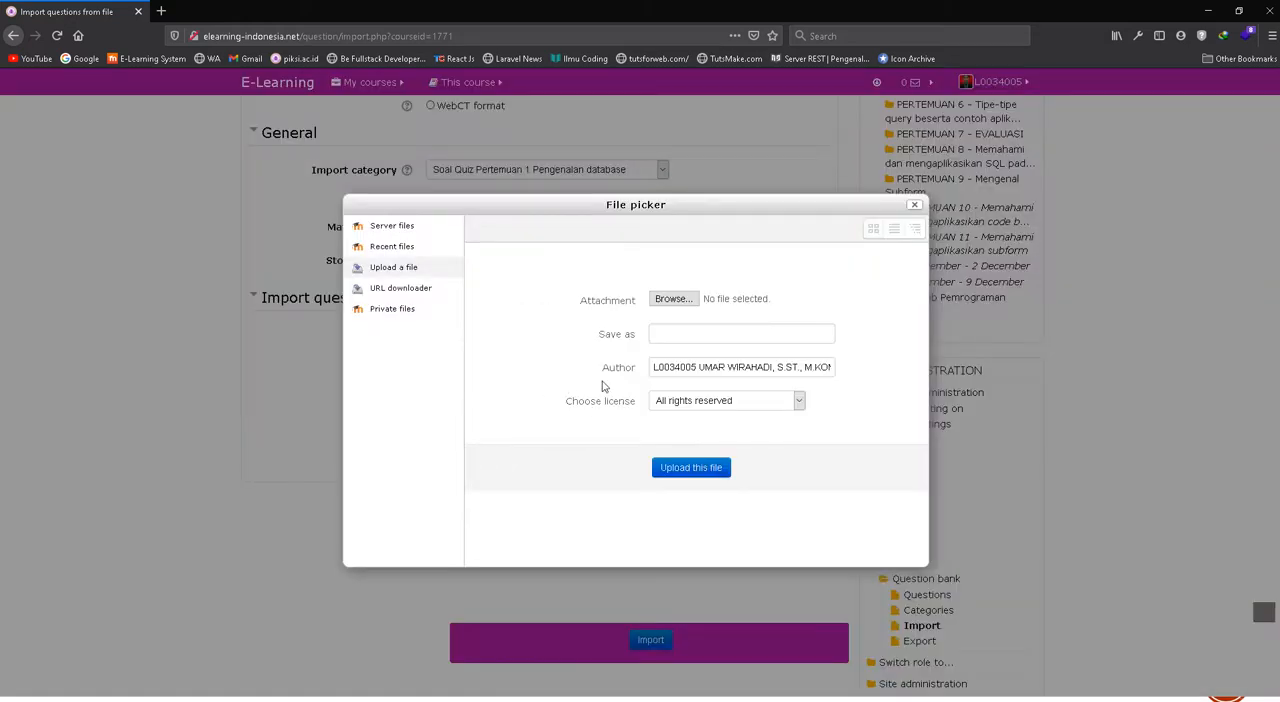
pyautogui.click(682, 304)
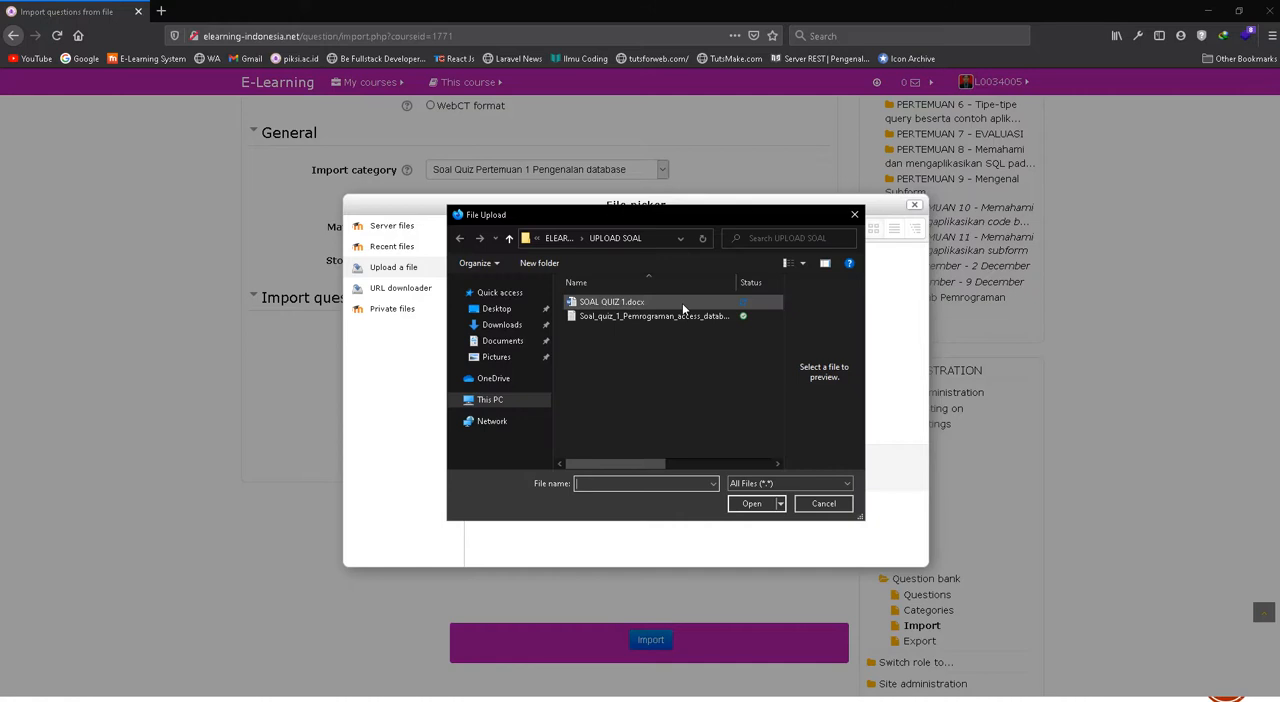
pyautogui.click(501, 341)
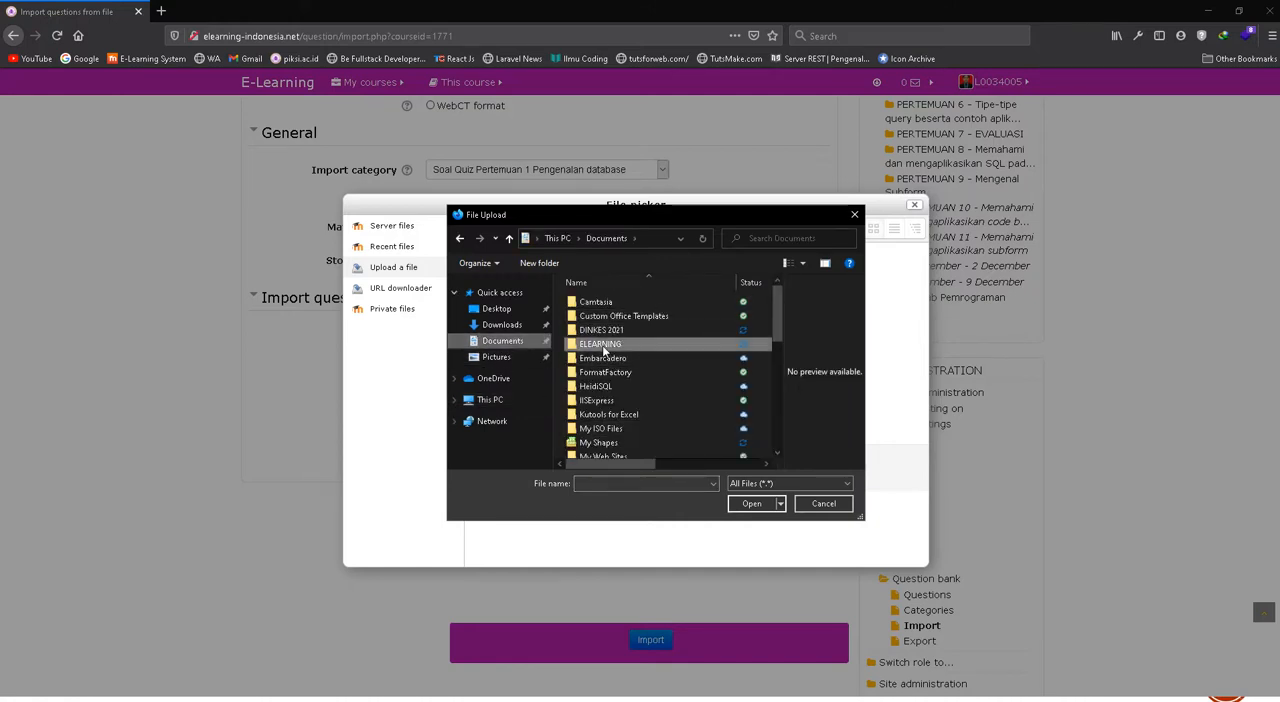
pyautogui.doubleClick(601, 344)
pyautogui.doubleClick(596, 302)
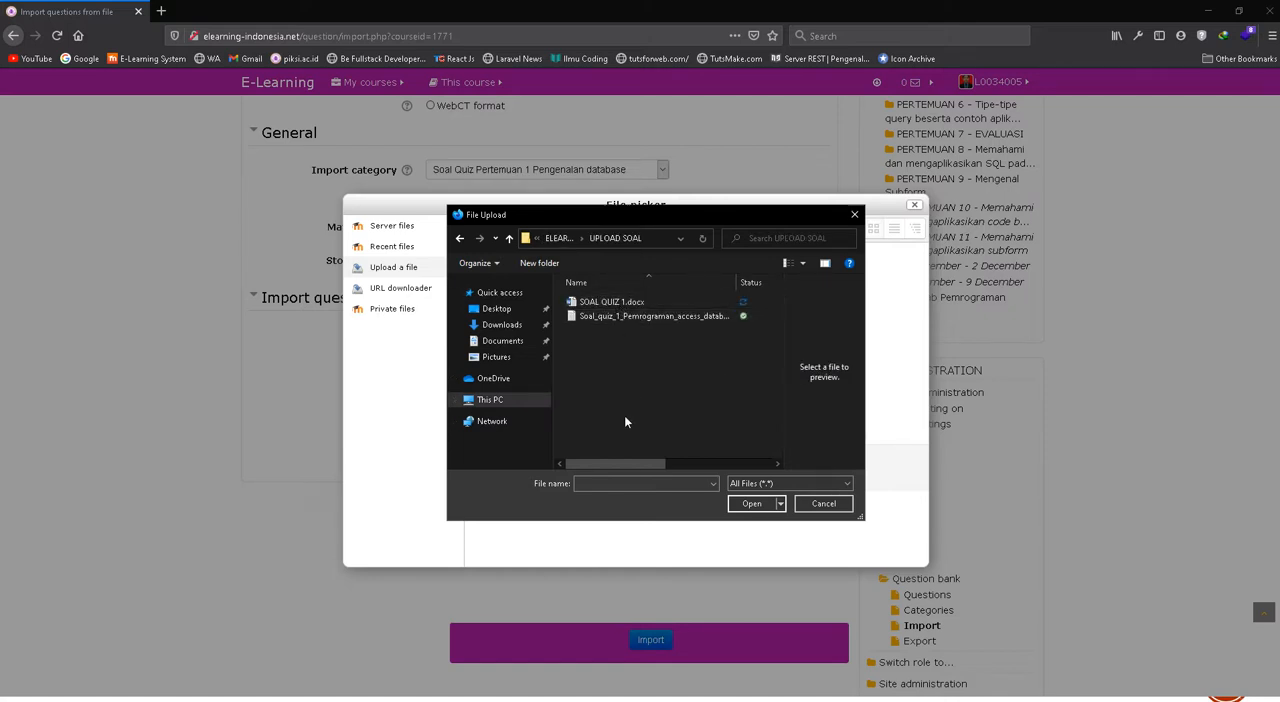
# Hide the preview of file contents and attach Soal_quiz_1_Pemrograman_access_database.txt as the file to upload
pyautogui.click(618, 318)
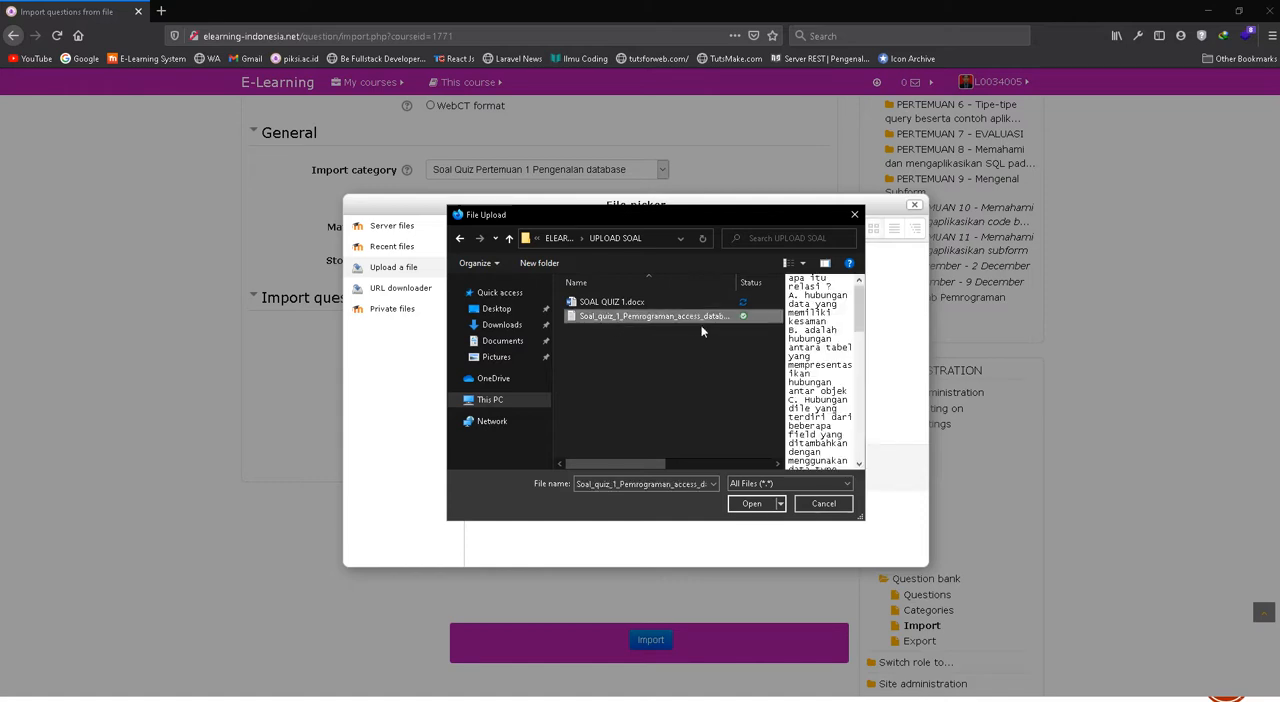
pyautogui.click(825, 263)
pyautogui.moveTo(737, 287); pyautogui.dragTo(812, 287)
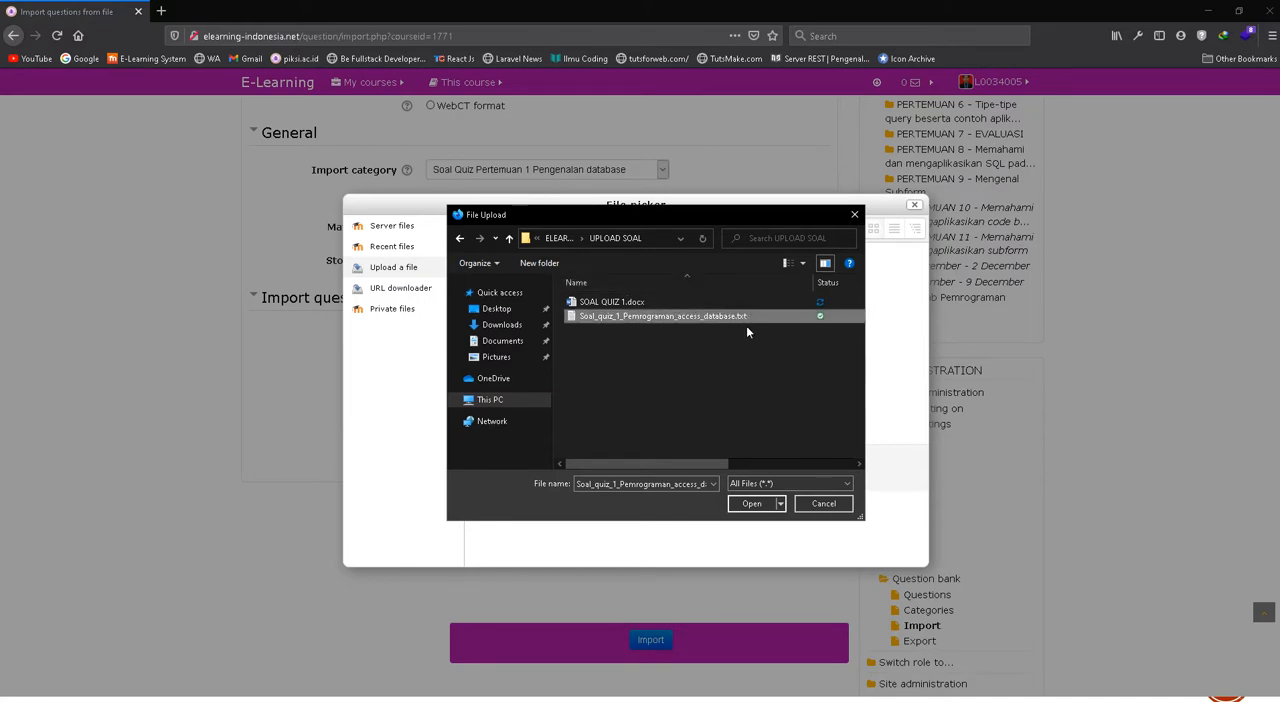
pyautogui.click(609, 307)
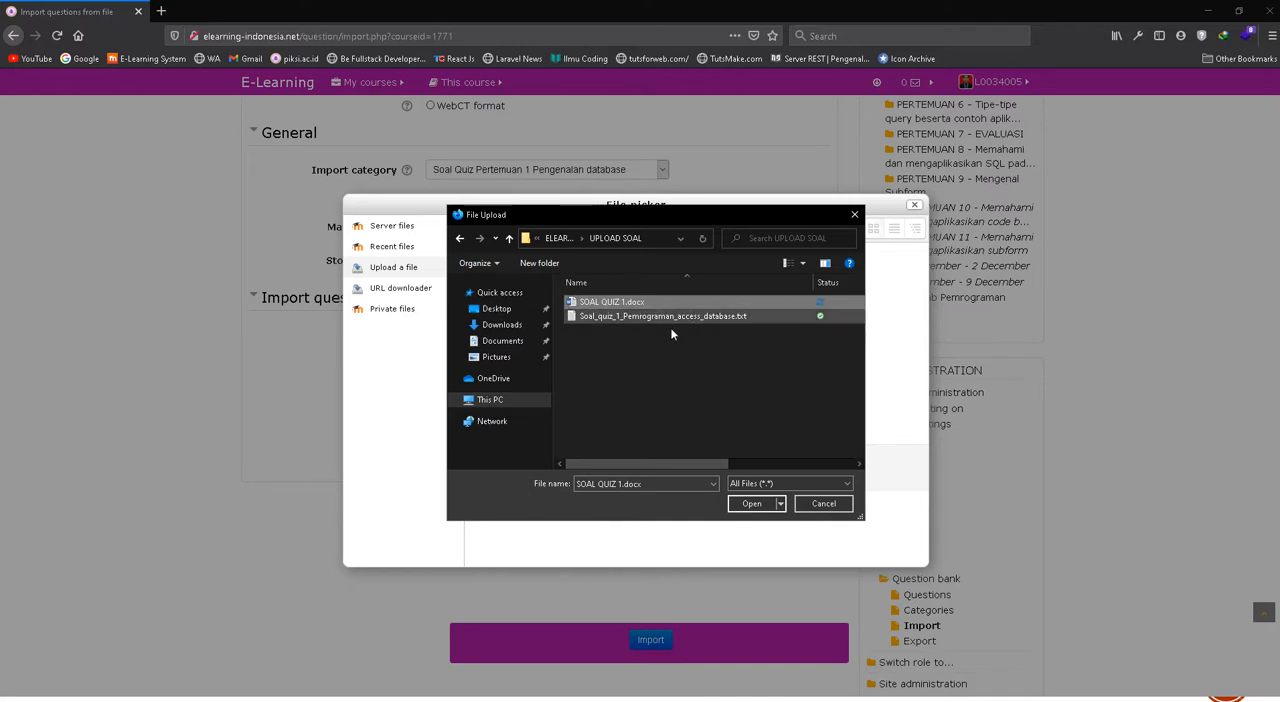
pyautogui.click(741, 318)
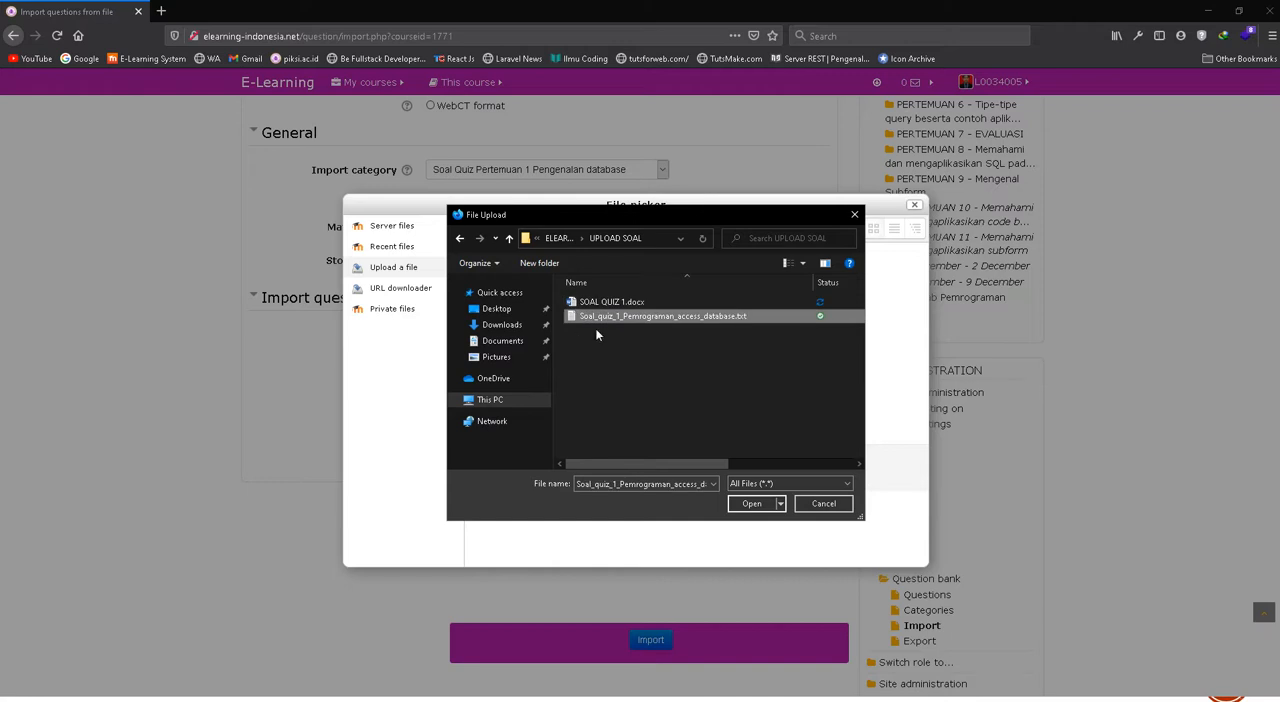
pyautogui.click(751, 503)
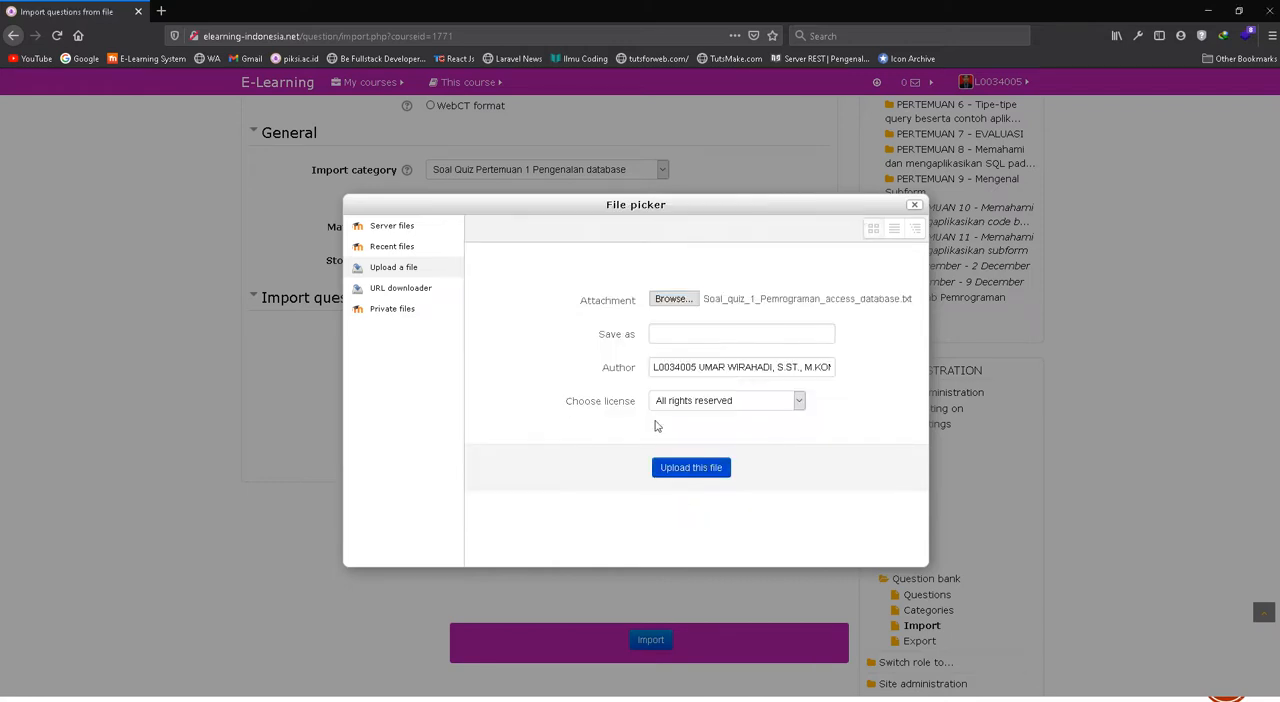
# Set the file's save-as name to "soal upload quiz pertemuan 1" and upload it to the import form
pyautogui.click(659, 336)
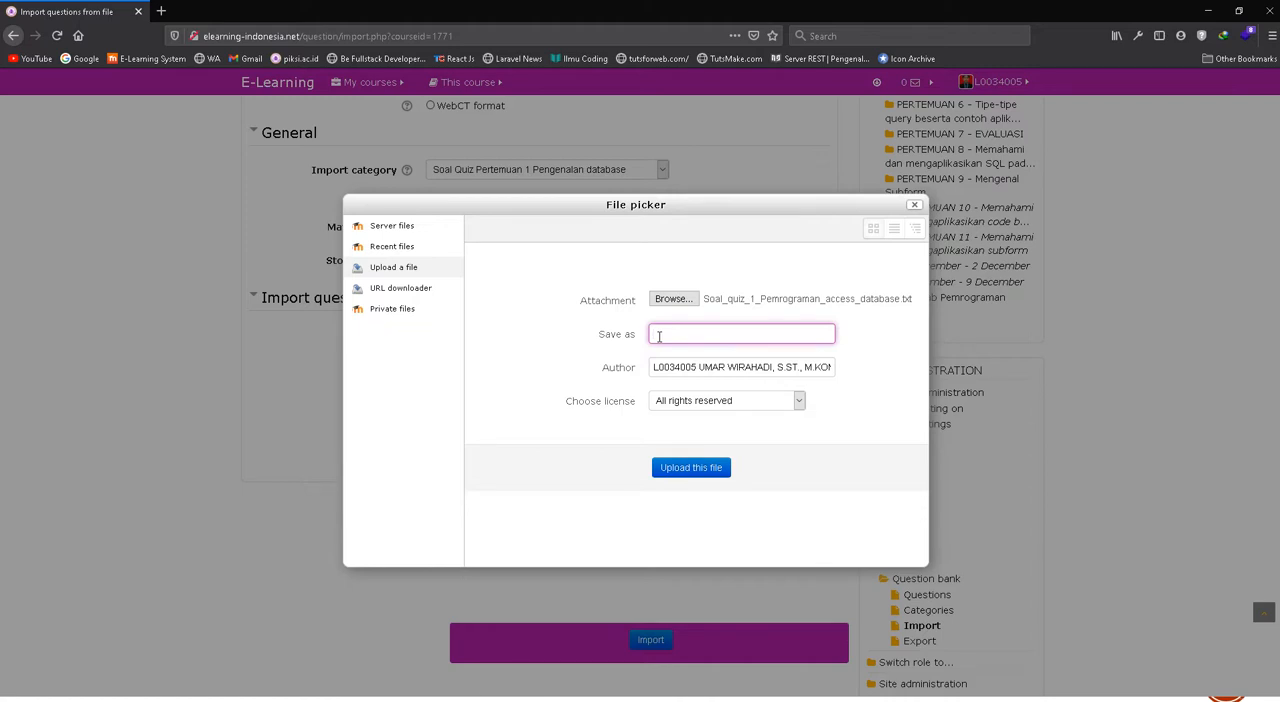
pyautogui.write('soal upload pertama')
pyautogui.hotkey('ctrl', 'shift', 'Left')
pyautogui.write('quiz pertemuan 1')
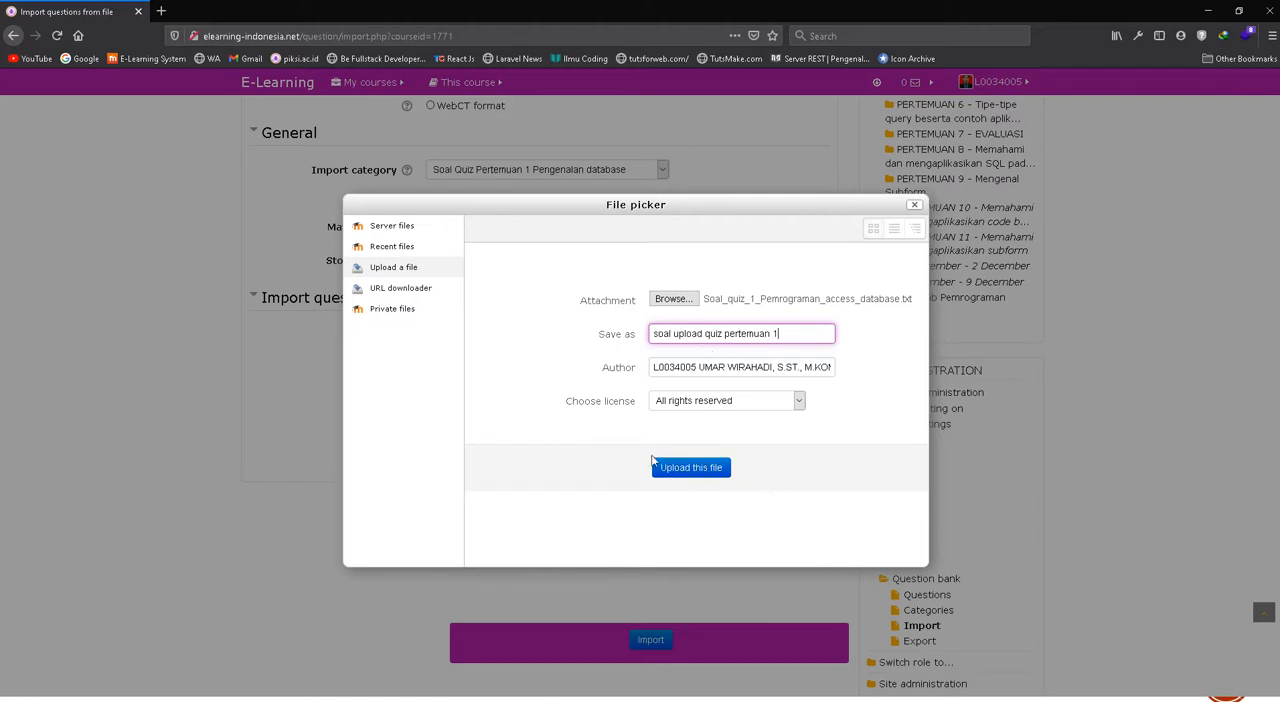
pyautogui.click(675, 474)
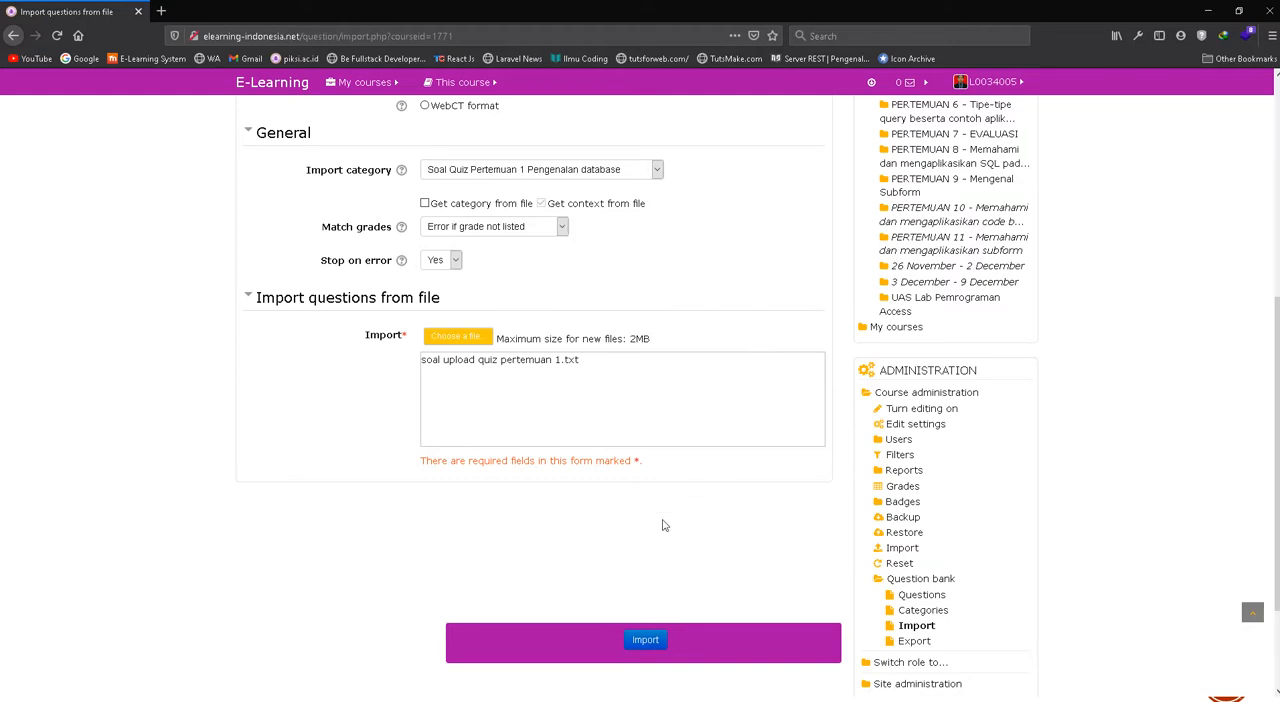
# Check the import settings and import the questions from the uploaded text file
pyautogui.scroll(-3, 635, 570)
pyautogui.scroll(5, 646, 612)
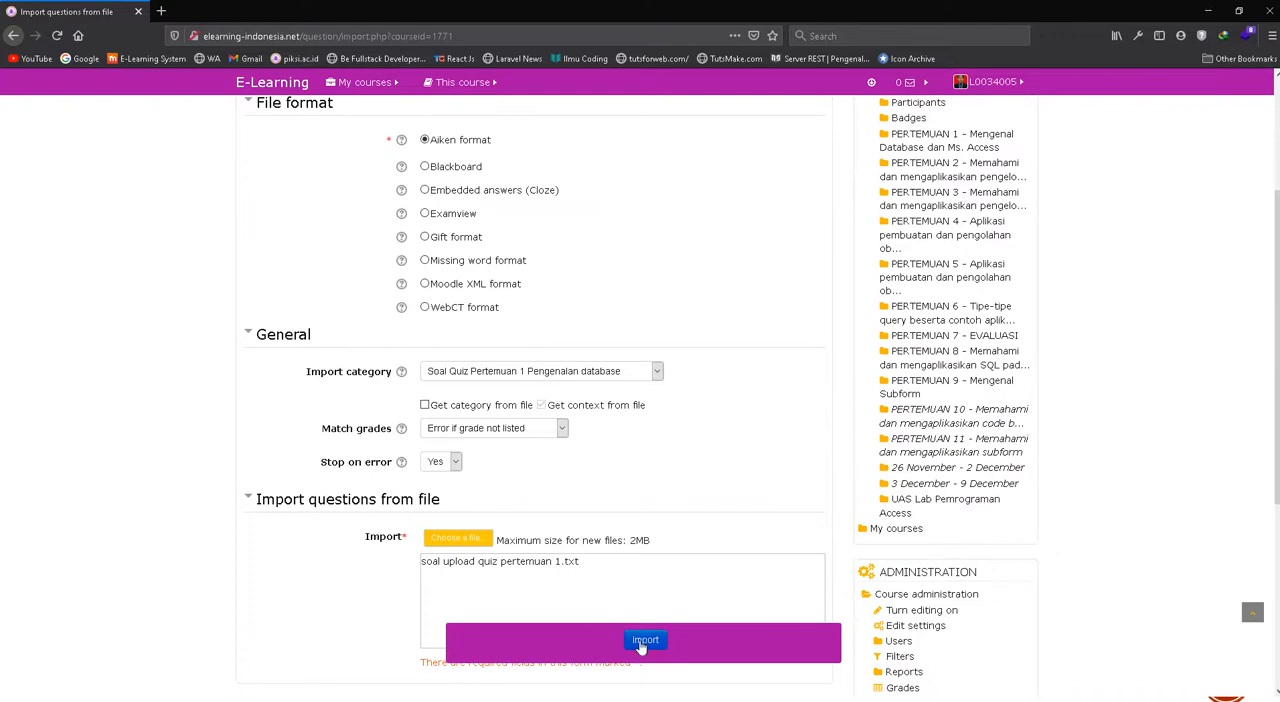
pyautogui.click(645, 646)
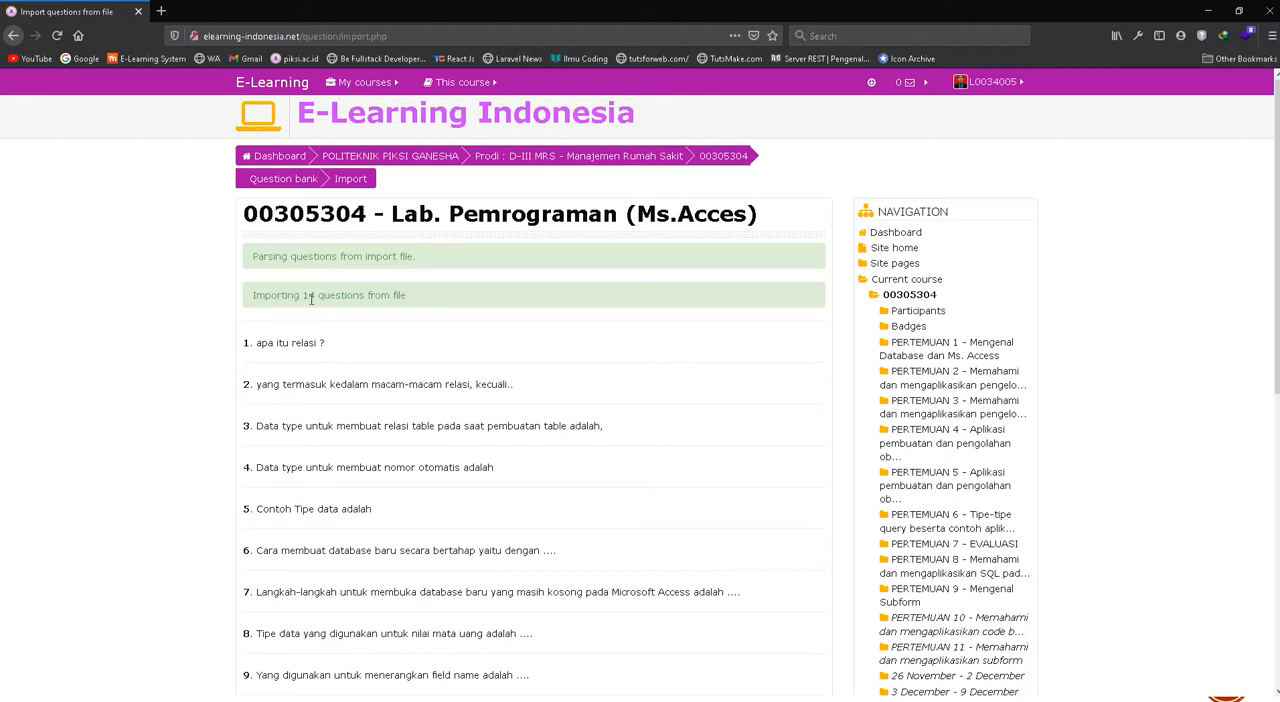
# Review the list of imported questions and continue to the question bank
pyautogui.moveTo(311, 298); pyautogui.dragTo(303, 298)
pyautogui.scroll(-5, 320, 333)
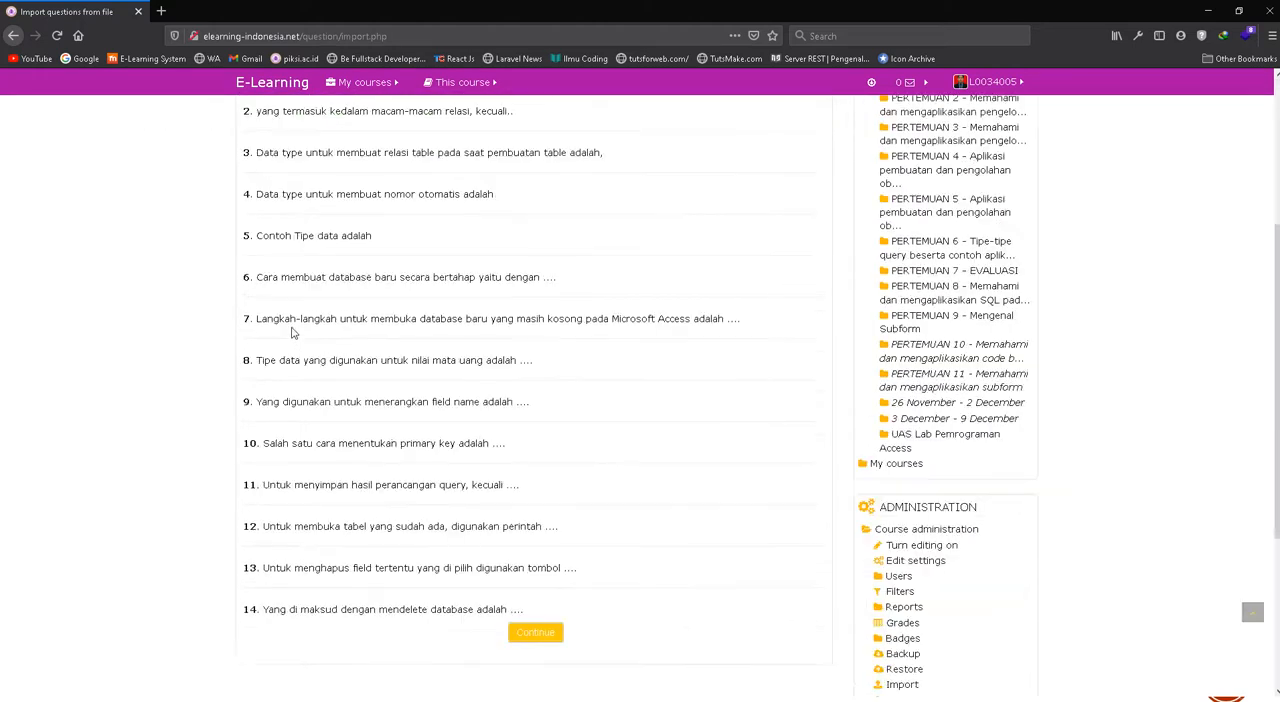
pyautogui.scroll(-3, 293, 333)
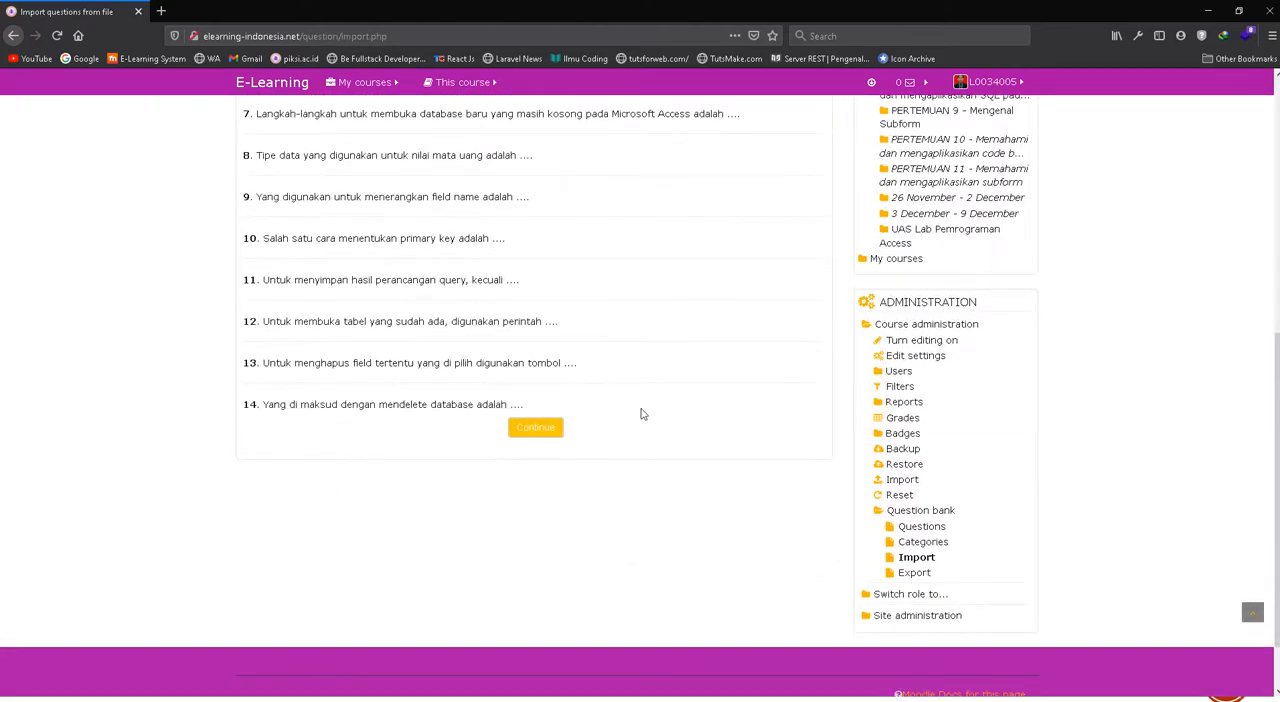
pyautogui.click(552, 432)
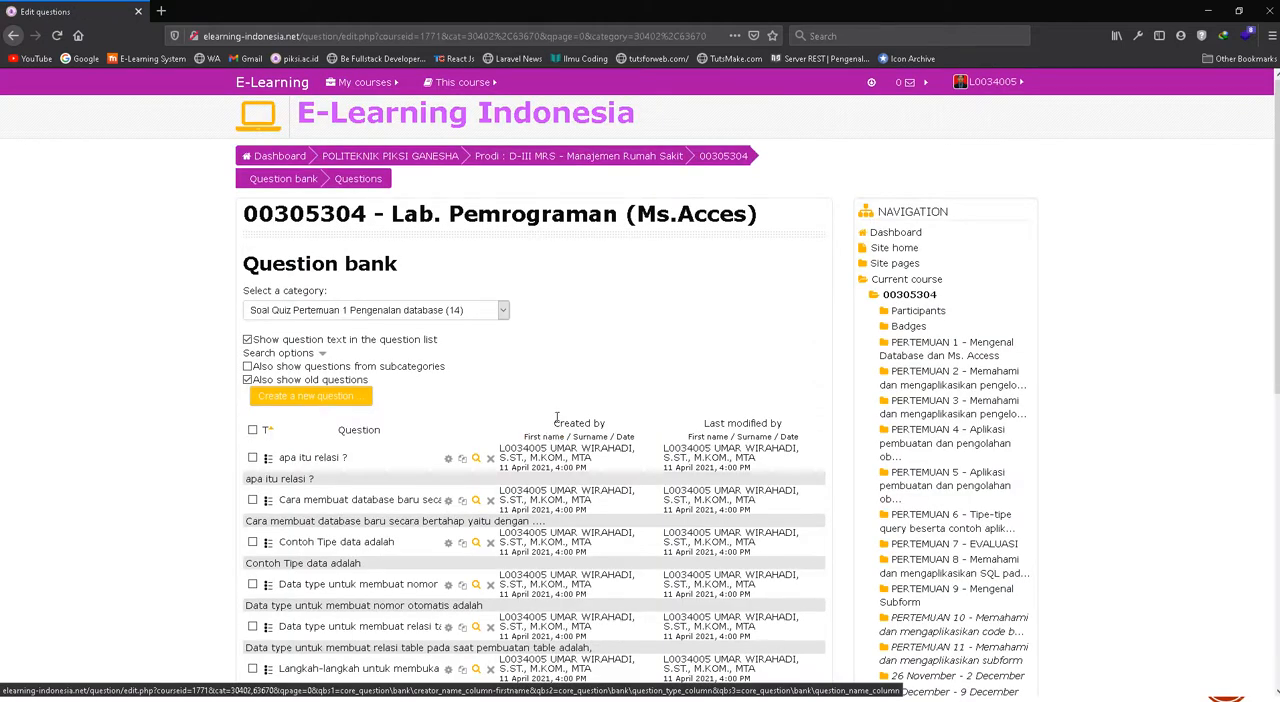
pyautogui.click(247, 339)
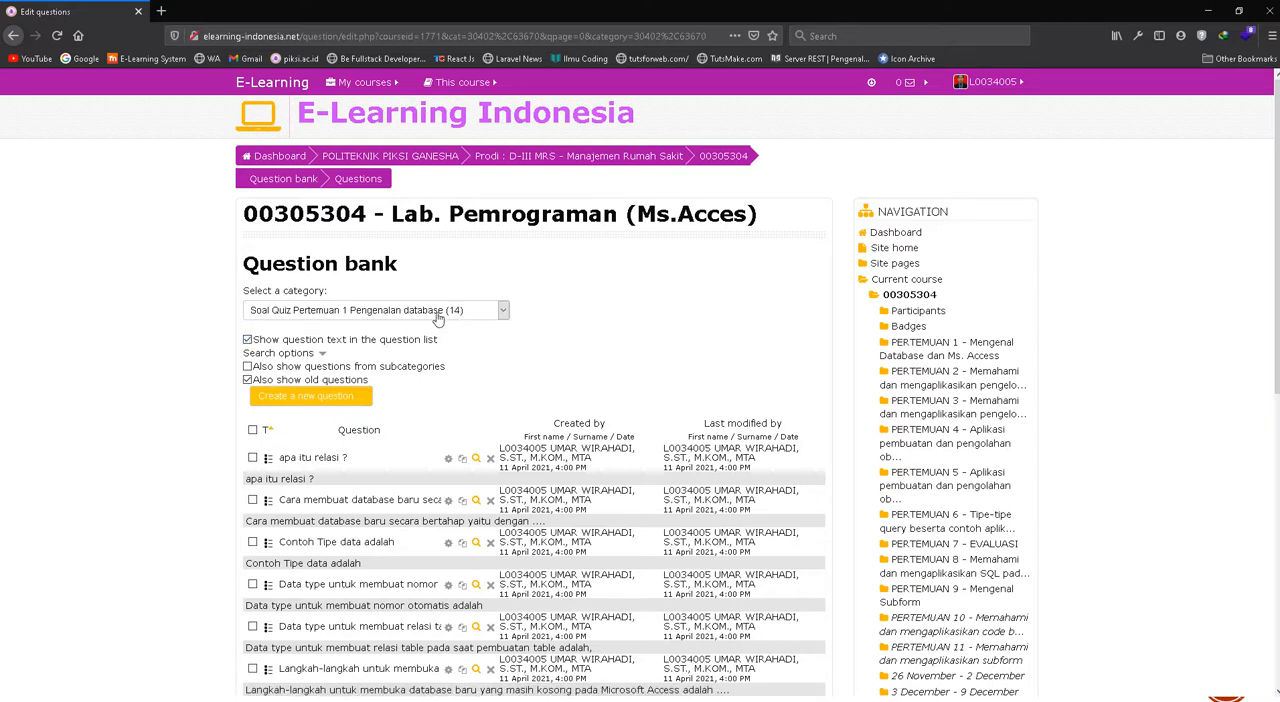
# Check the question bank's category list and look through the questions imported into "Soal Quiz Pertemuan 1 Pengenalan database"
pyautogui.click(448, 312)
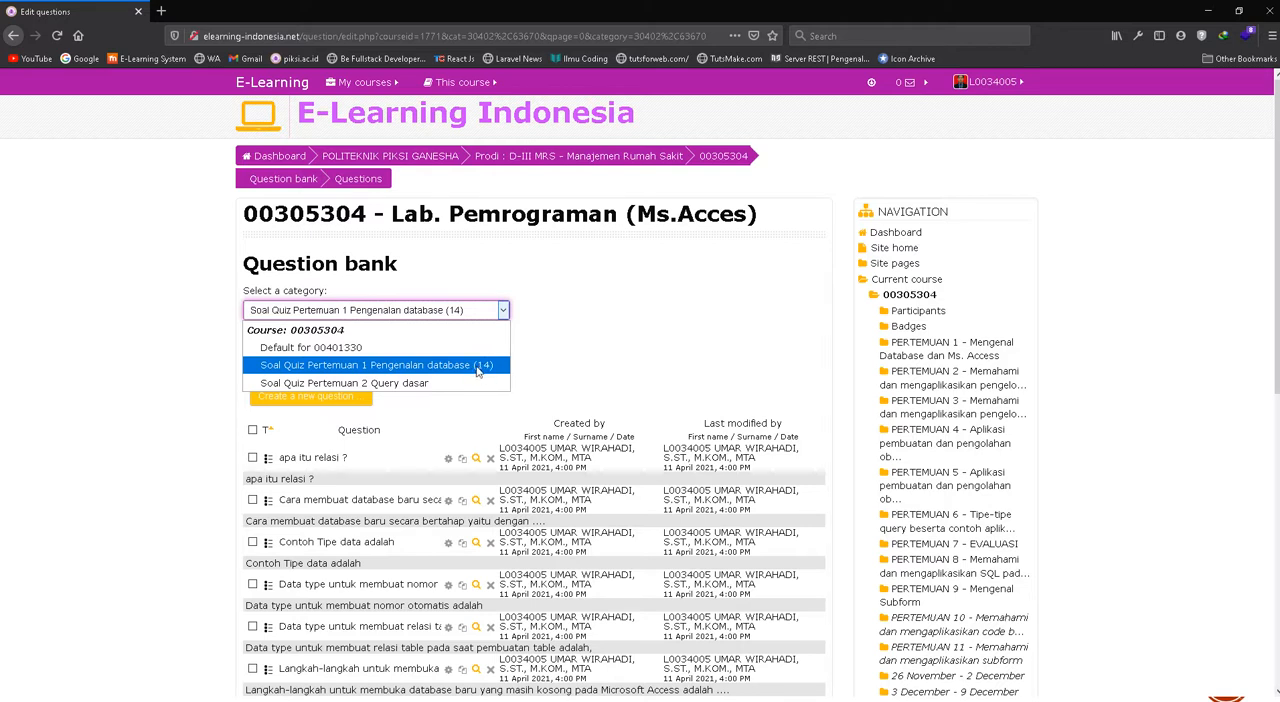
pyautogui.click(556, 327)
pyautogui.scroll(-6, 466, 361)
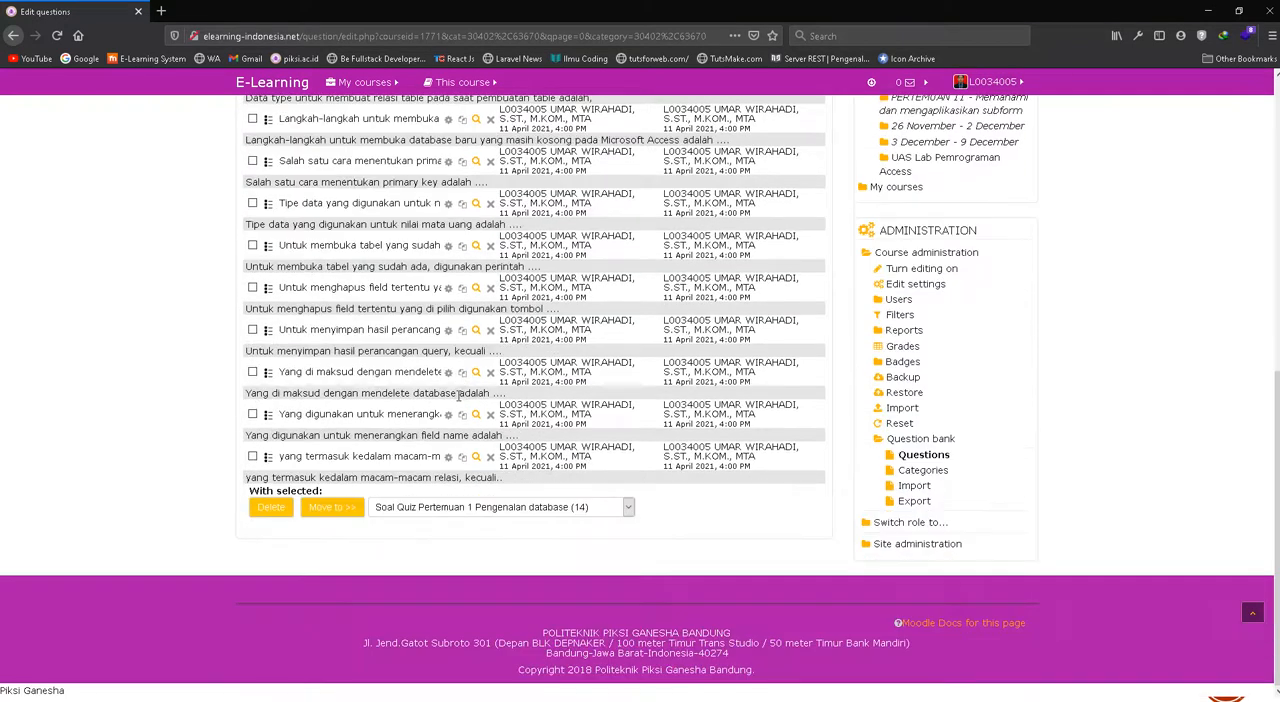
pyautogui.scroll(6, 462, 395)
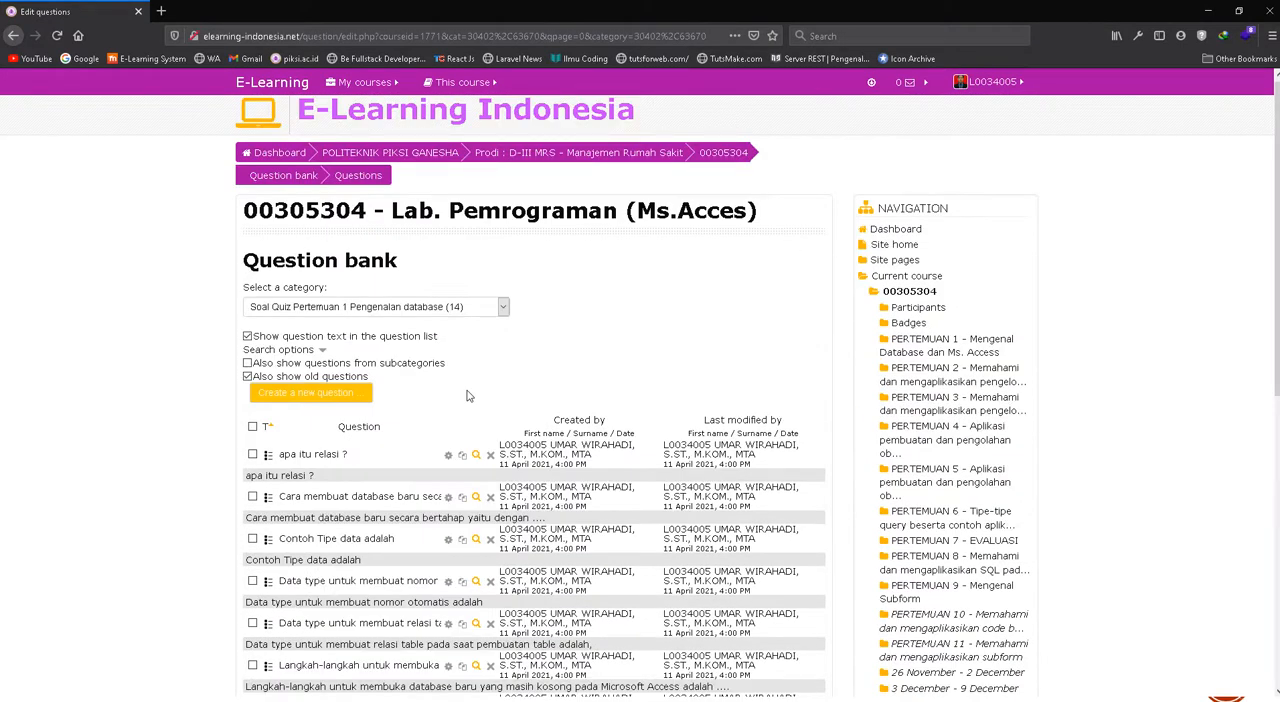
pyautogui.scroll(-5, 466, 395)
pyautogui.scroll(5, 613, 402)
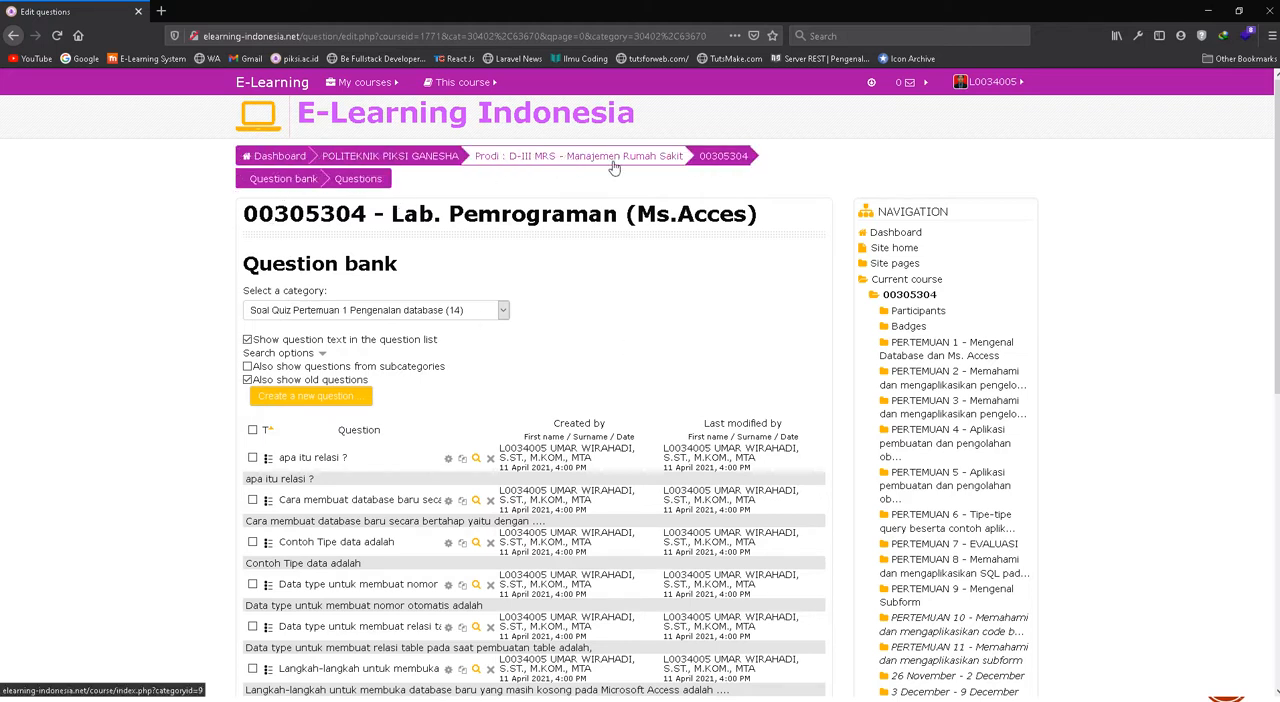
# Return to the main page of course 00305304 and turn editing on
pyautogui.click(733, 157)
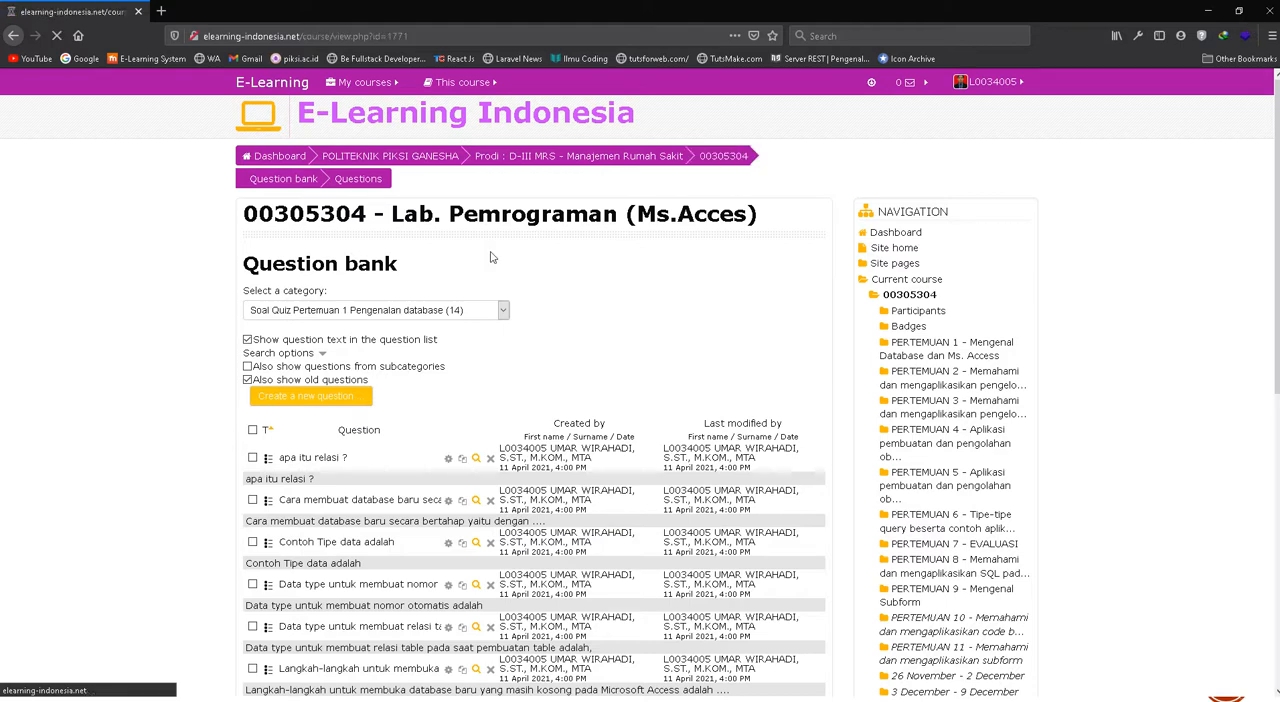
pyautogui.scroll(-5, 586, 467)
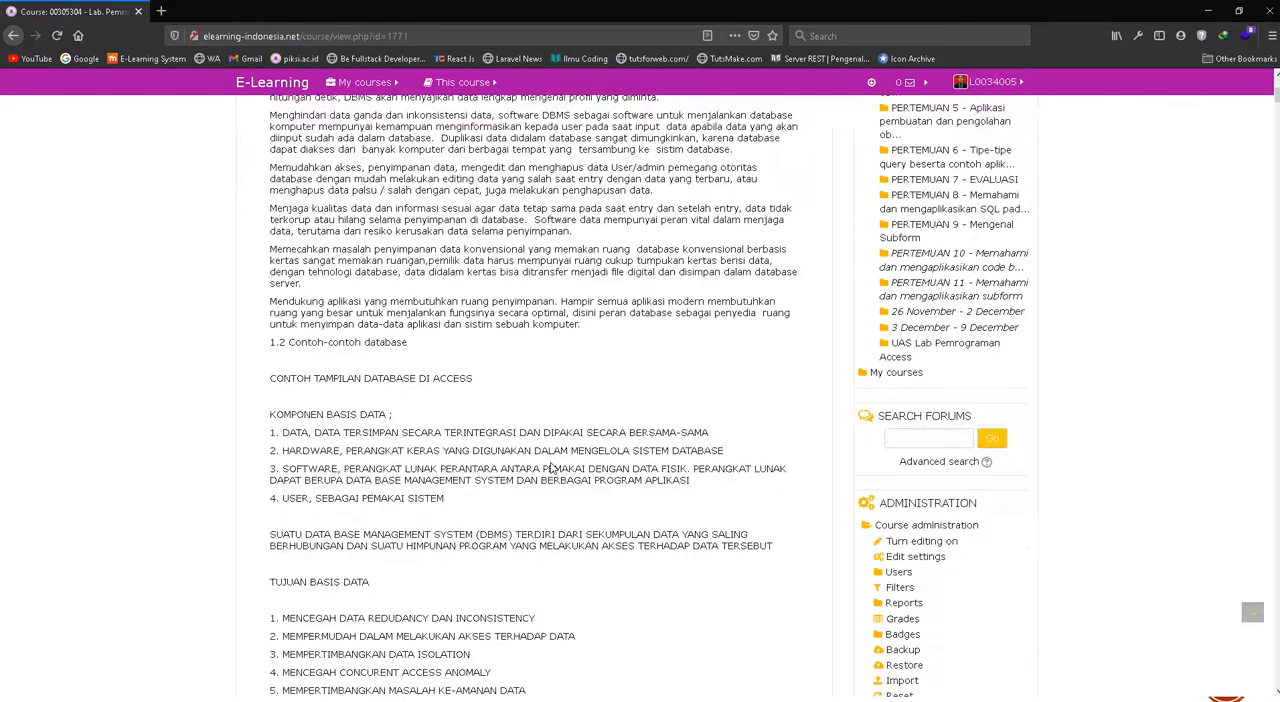
pyautogui.scroll(-5, 550, 468)
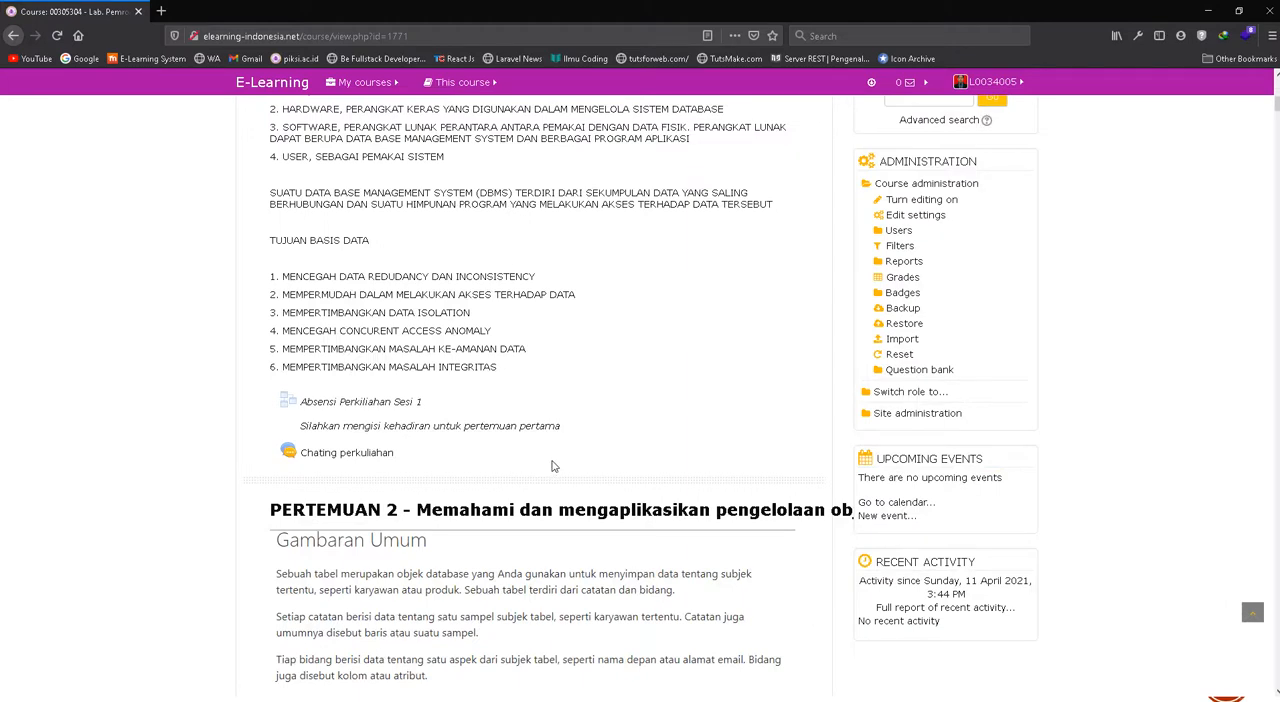
pyautogui.scroll(20, 552, 466)
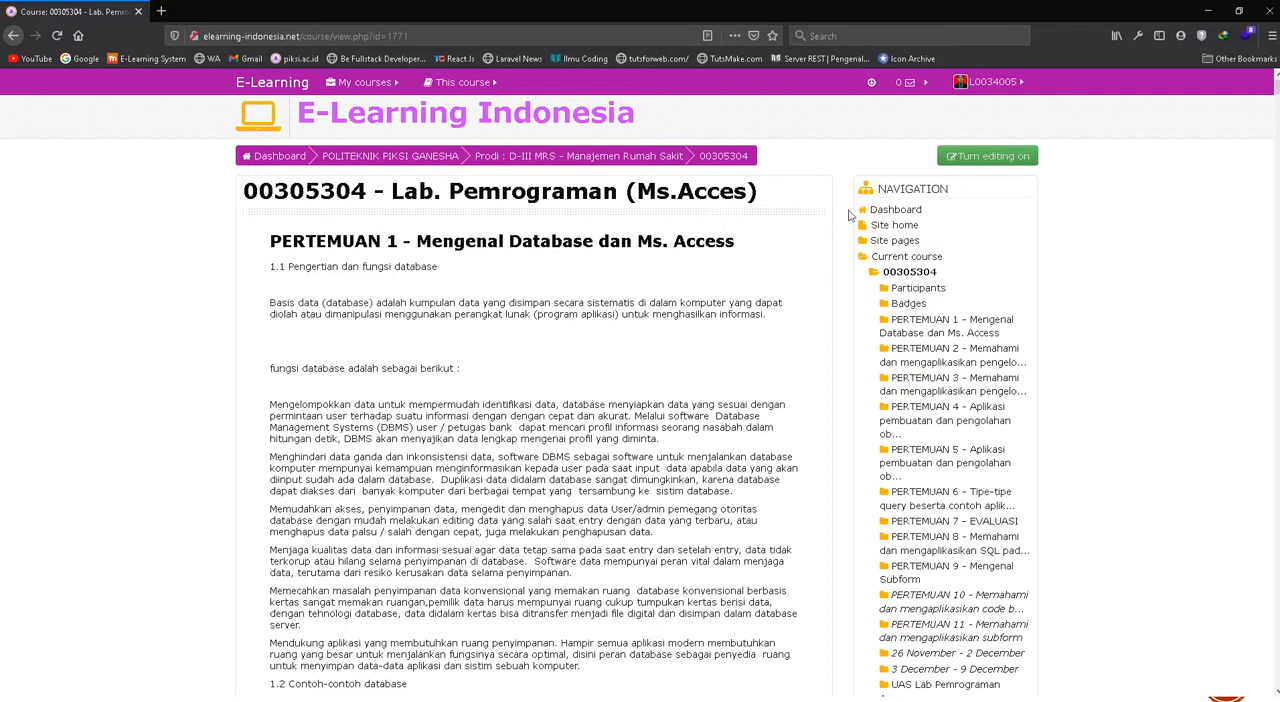
pyautogui.scroll(-5, 521, 375)
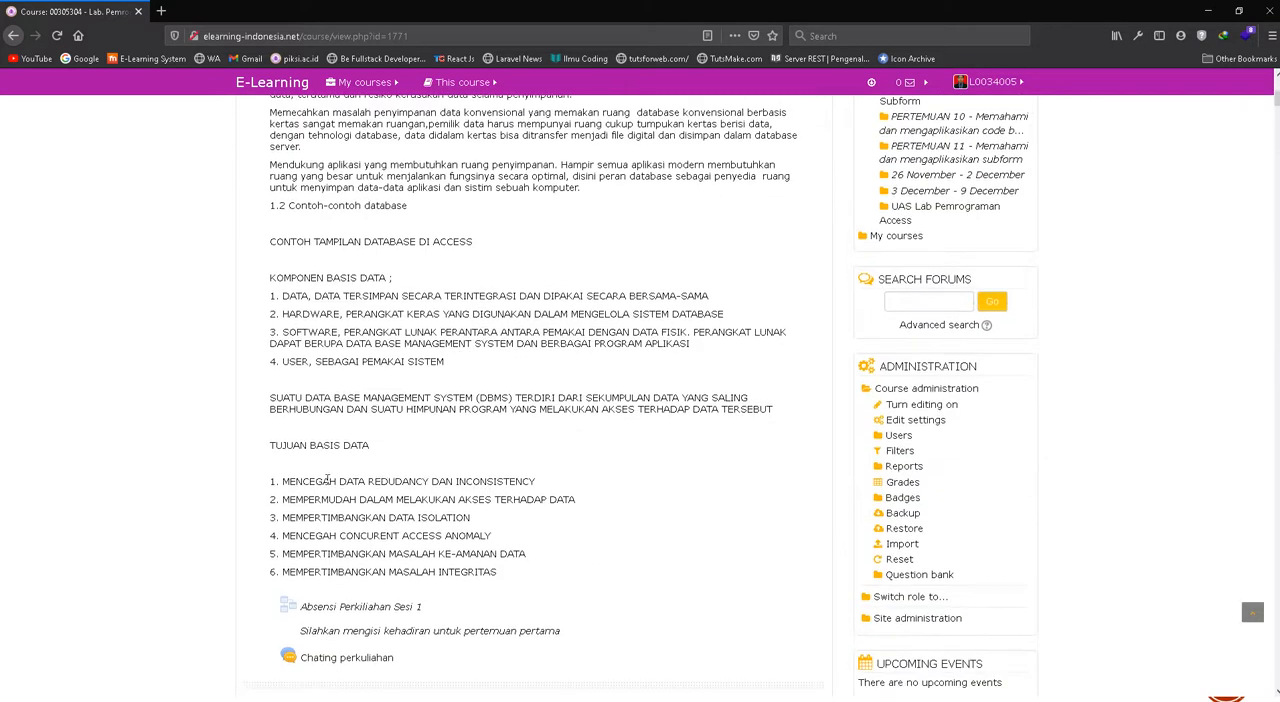
pyautogui.scroll(-2, 327, 481)
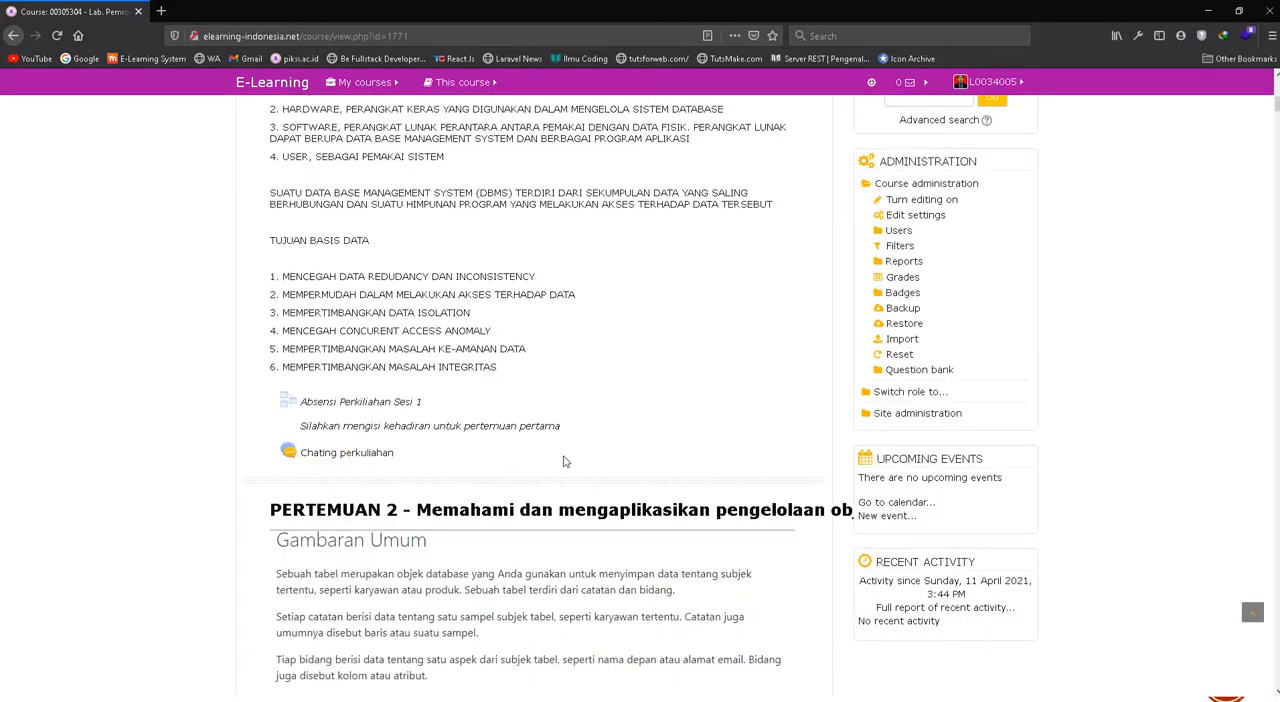
pyautogui.scroll(5, 648, 455)
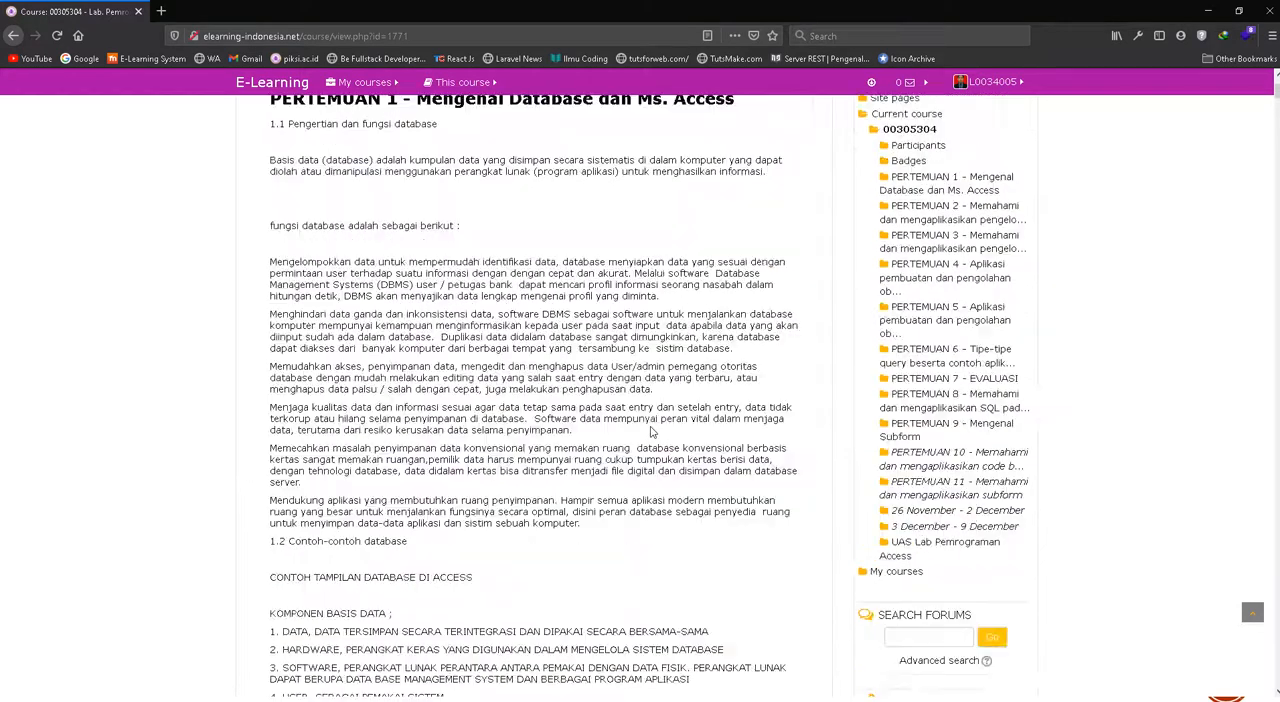
pyautogui.scroll(2, 650, 432)
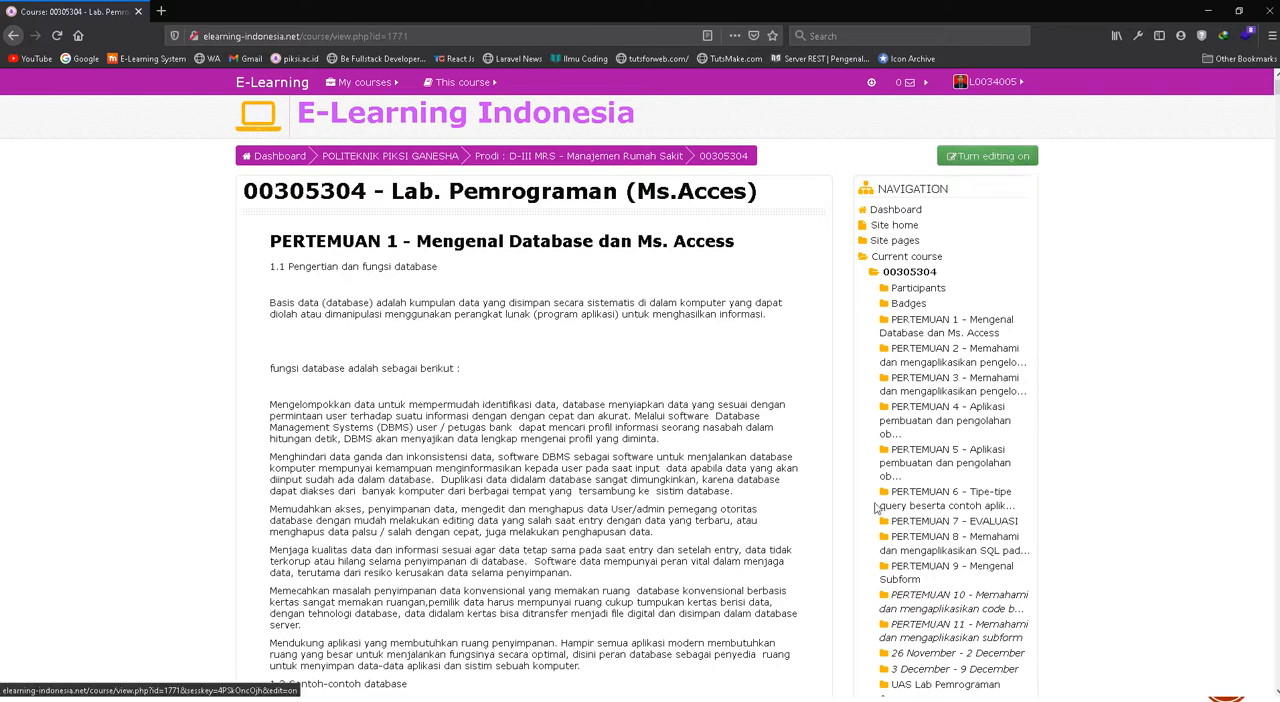
pyautogui.click(972, 160)
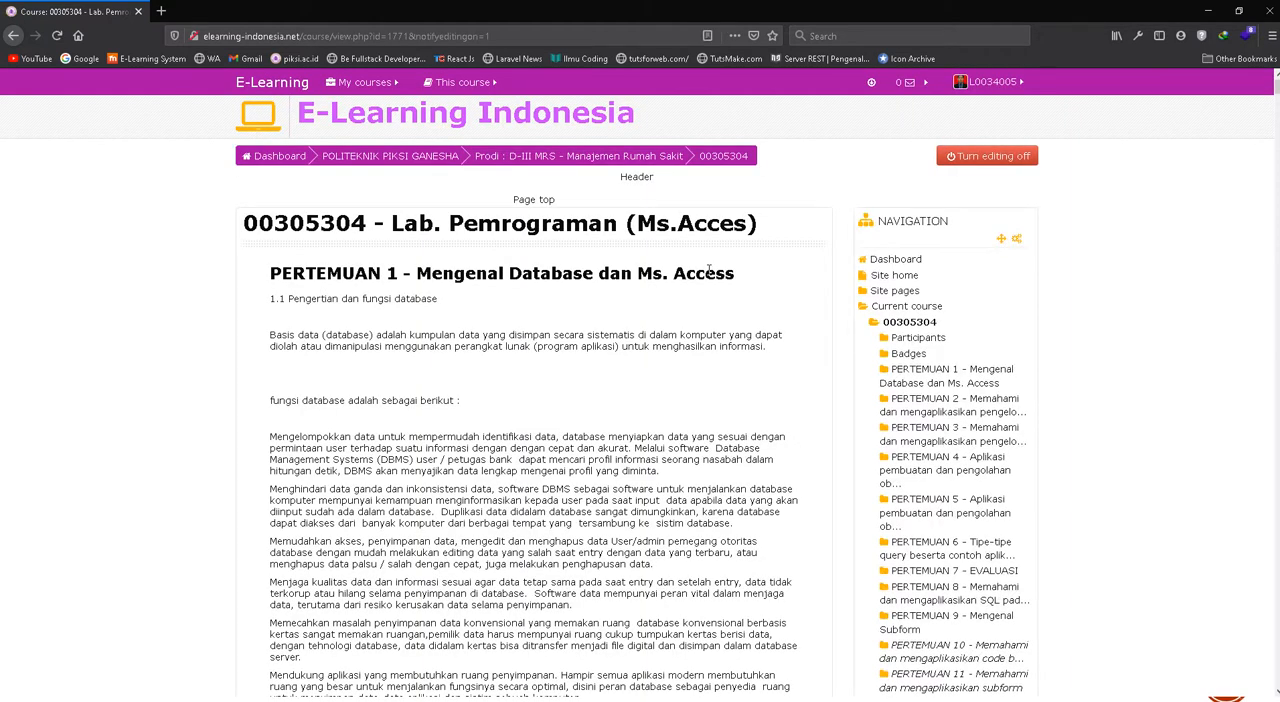
# Add a new Quiz activity to the "PERTEMUAN 1 - Mengenal Database dan Ms. Access" section
pyautogui.scroll(-10, 708, 272)
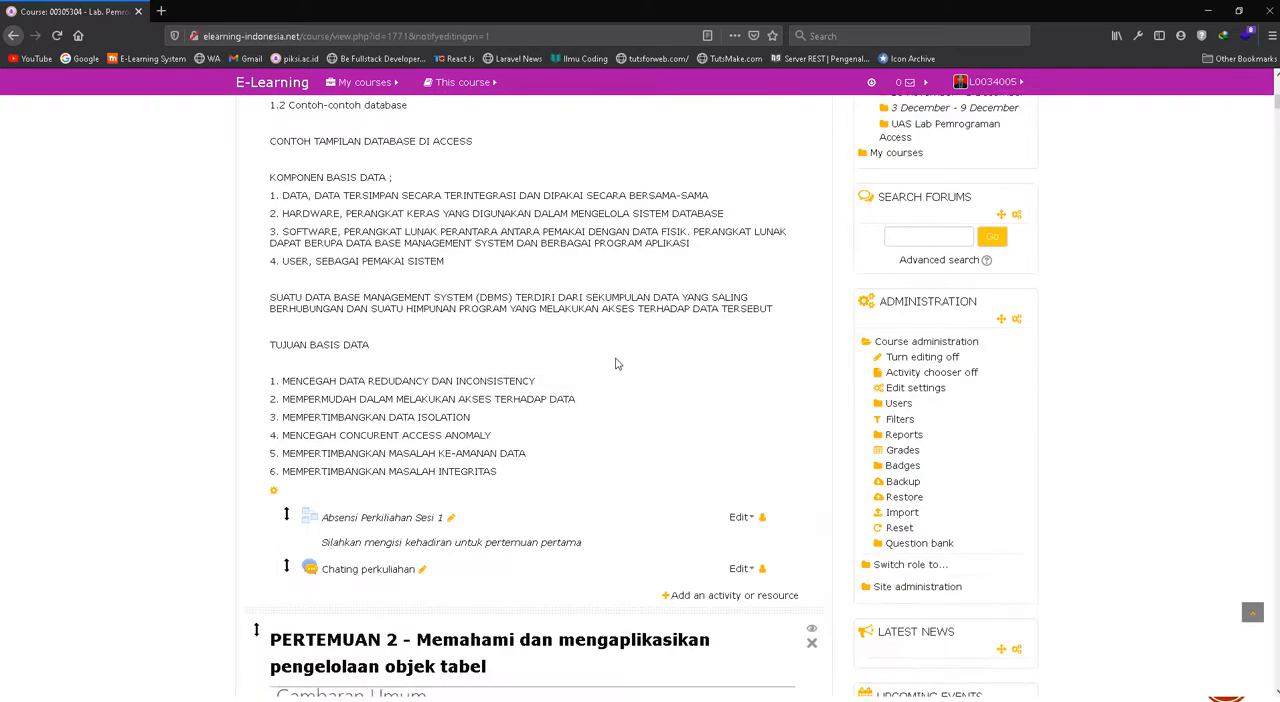
pyautogui.scroll(10, 616, 364)
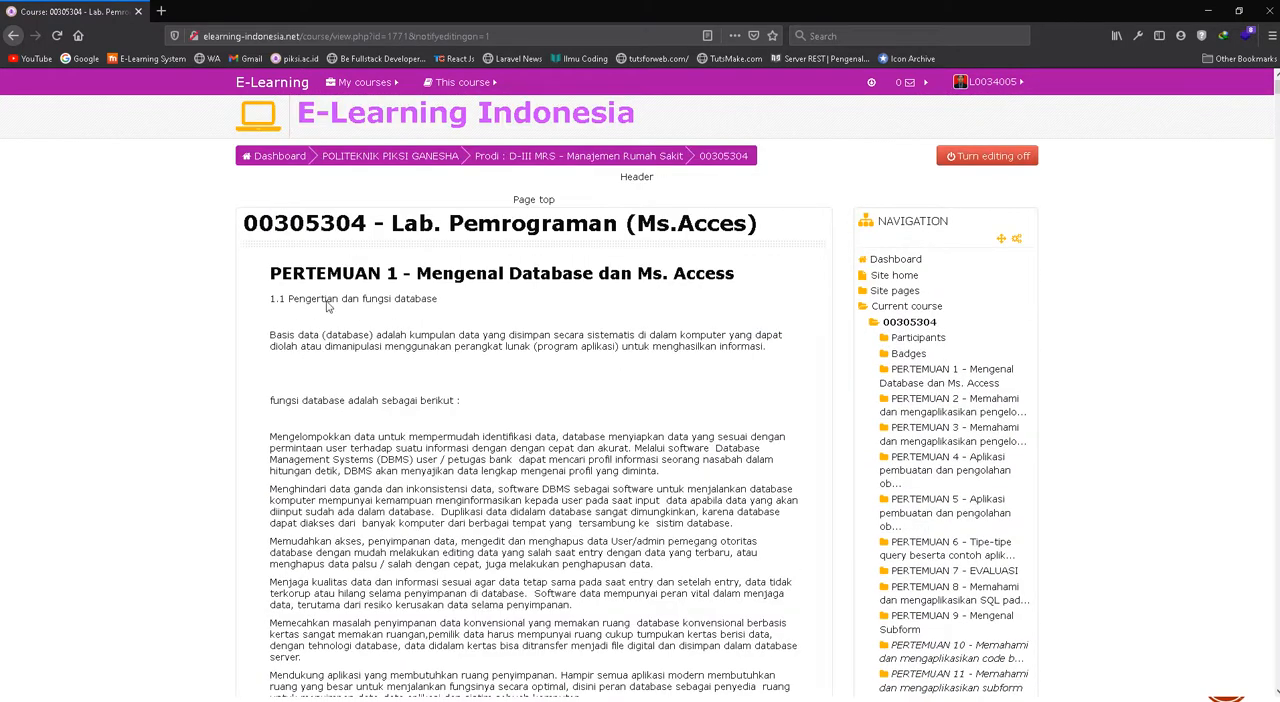
pyautogui.scroll(-10, 326, 306)
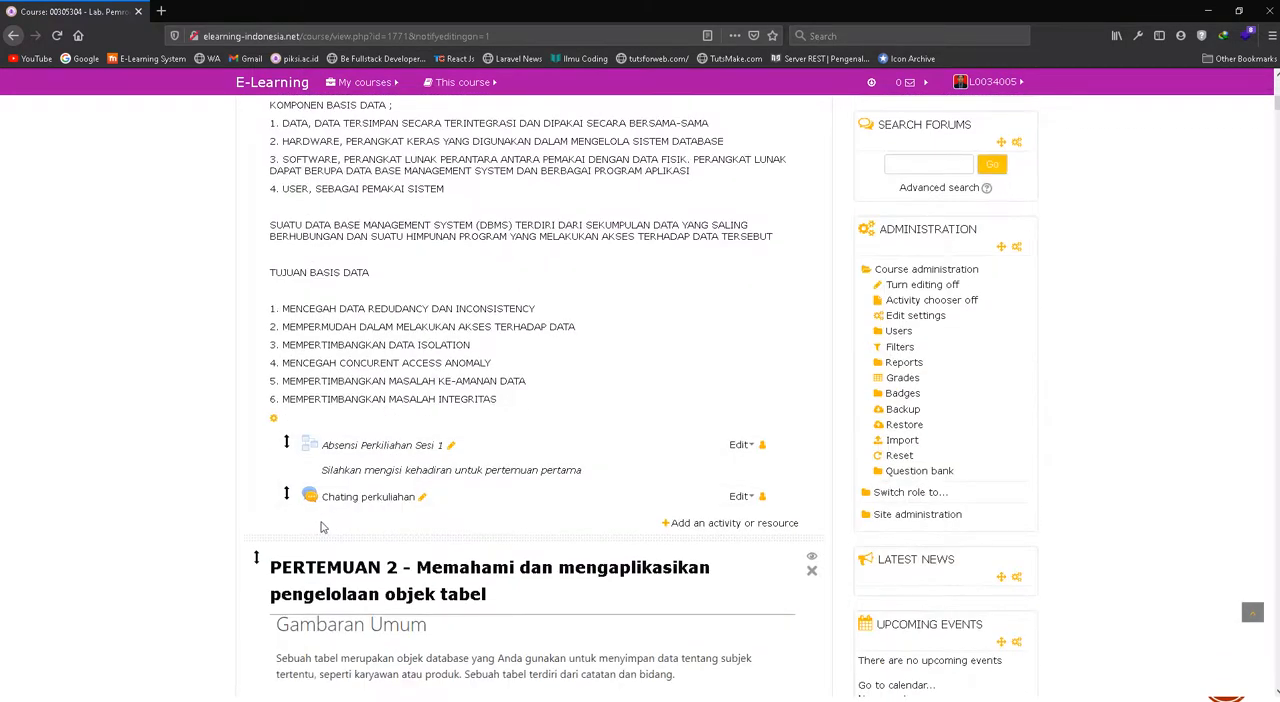
pyautogui.scroll(-3, 545, 421)
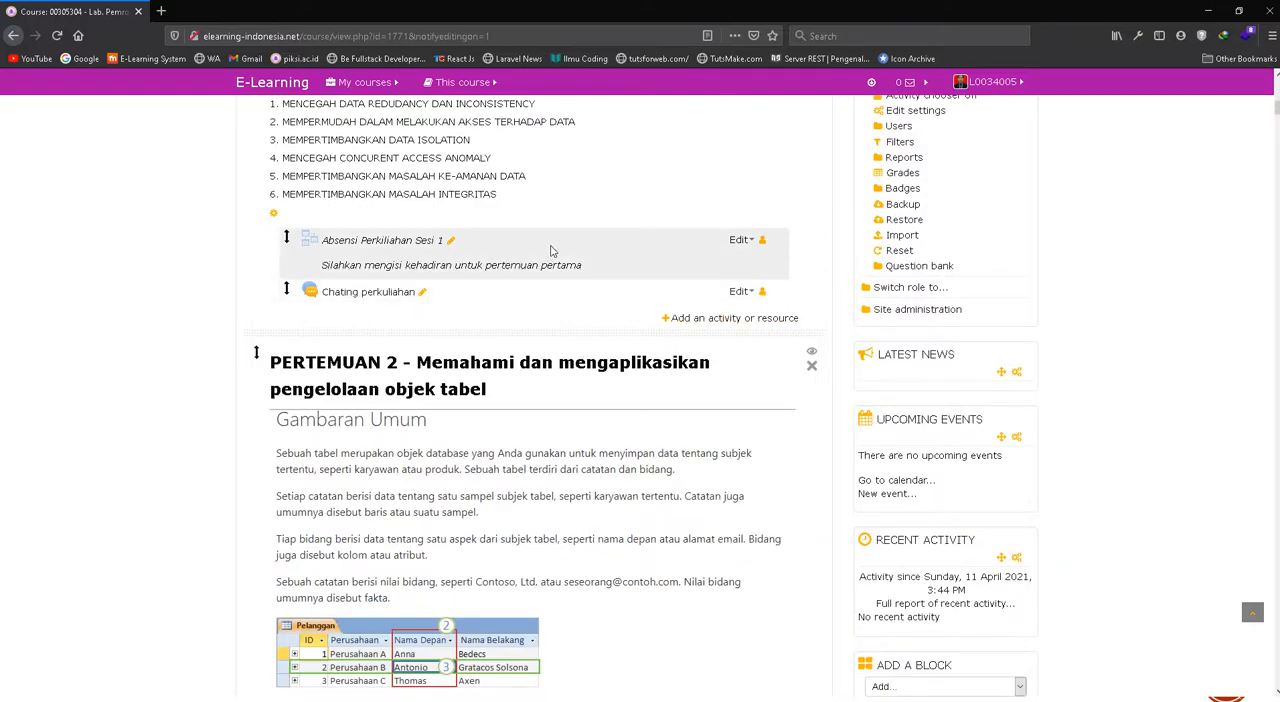
pyautogui.click(695, 318)
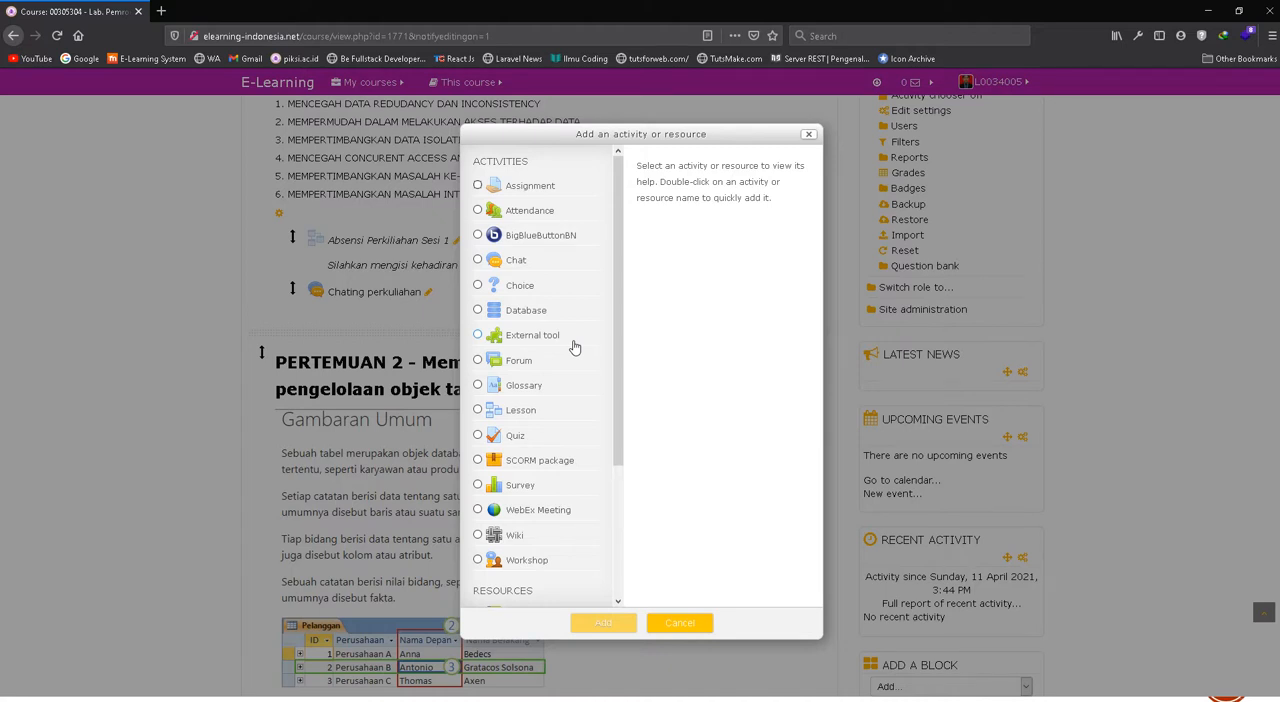
pyautogui.click(515, 437)
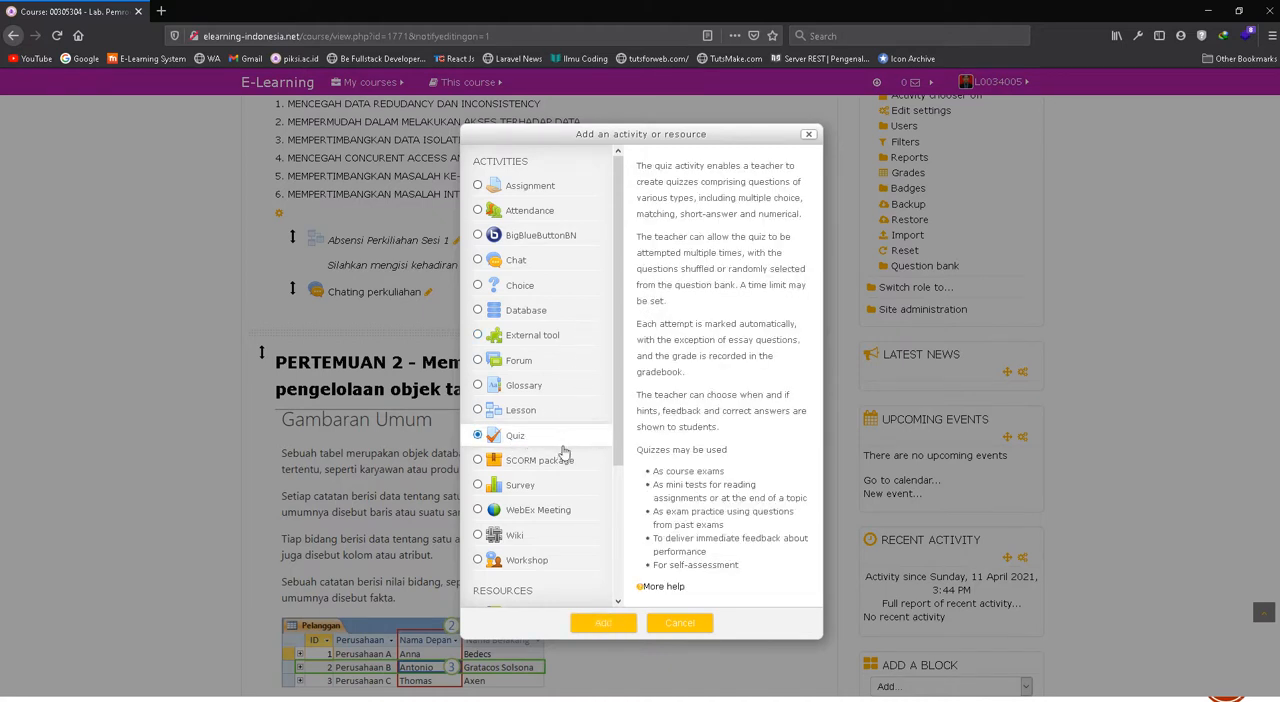
pyautogui.click(601, 623)
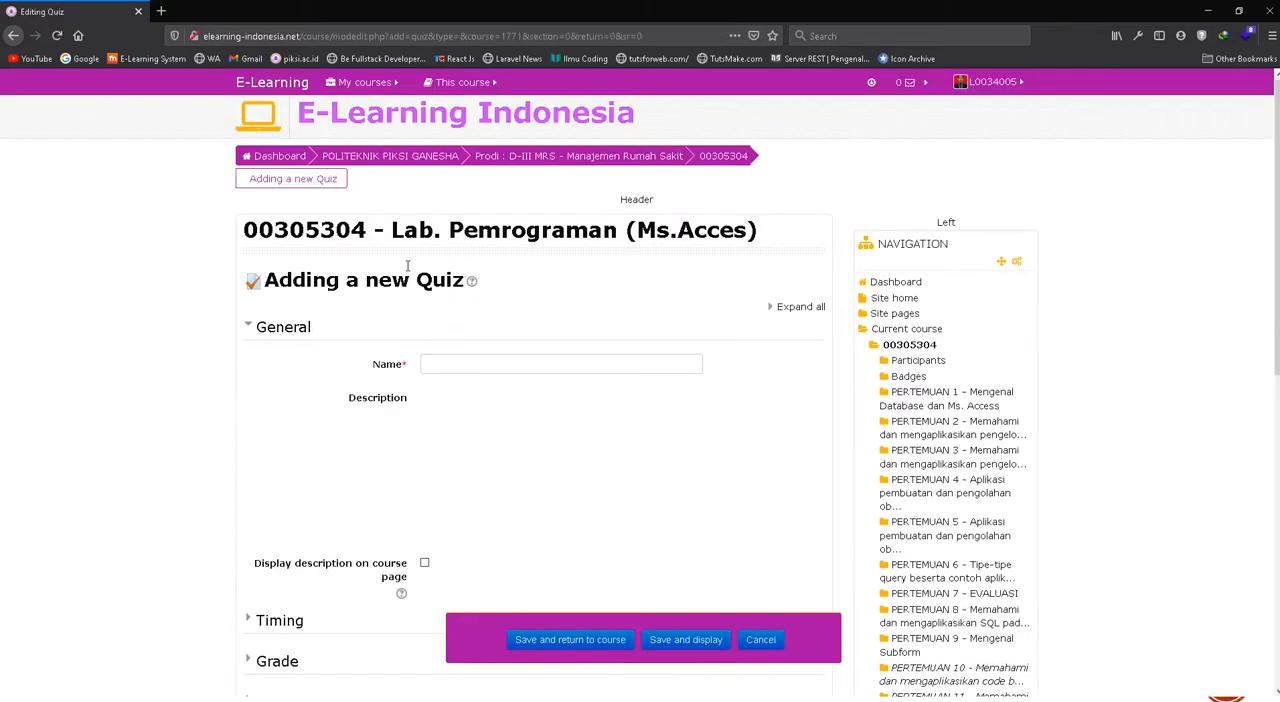
# Name the quiz "Soal Quiz Pertemuan 1", followed in parentheses by the lecturer's name and "MRS-K31/20"
pyautogui.click(441, 363)
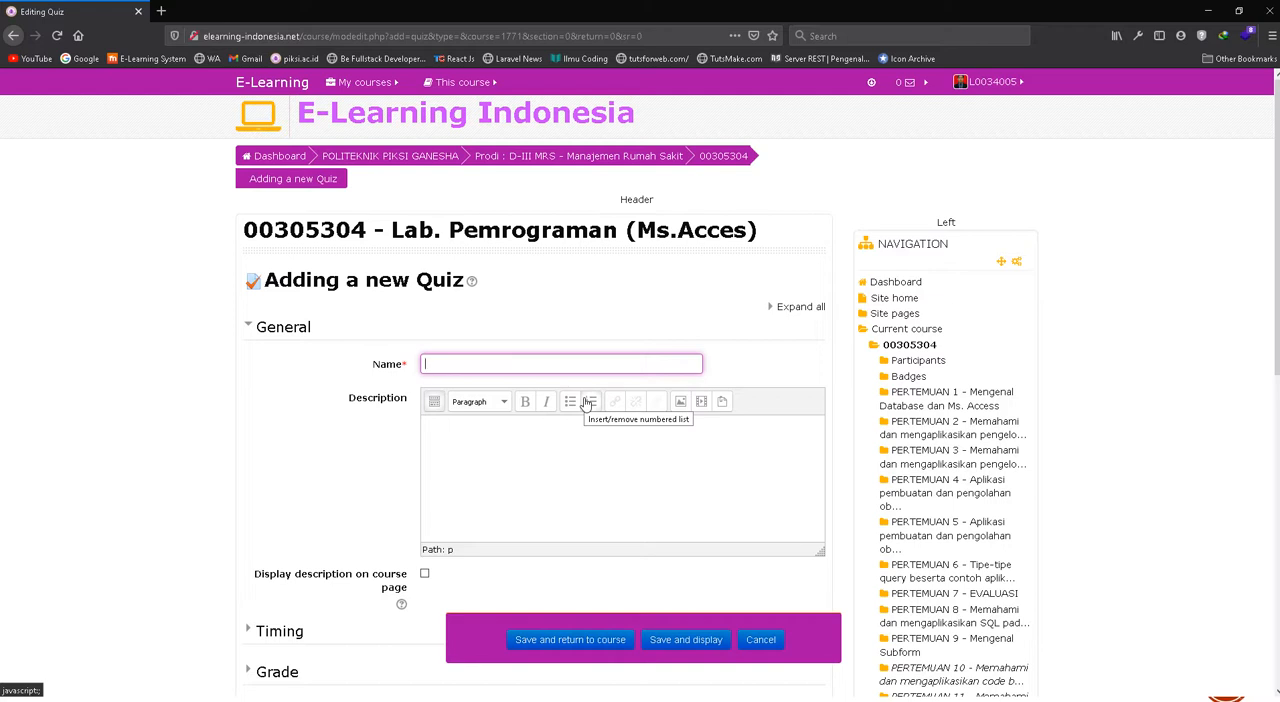
pyautogui.write('oal Quiz Pertemuan 1 (Umar')
pyautogui.write('MRS')
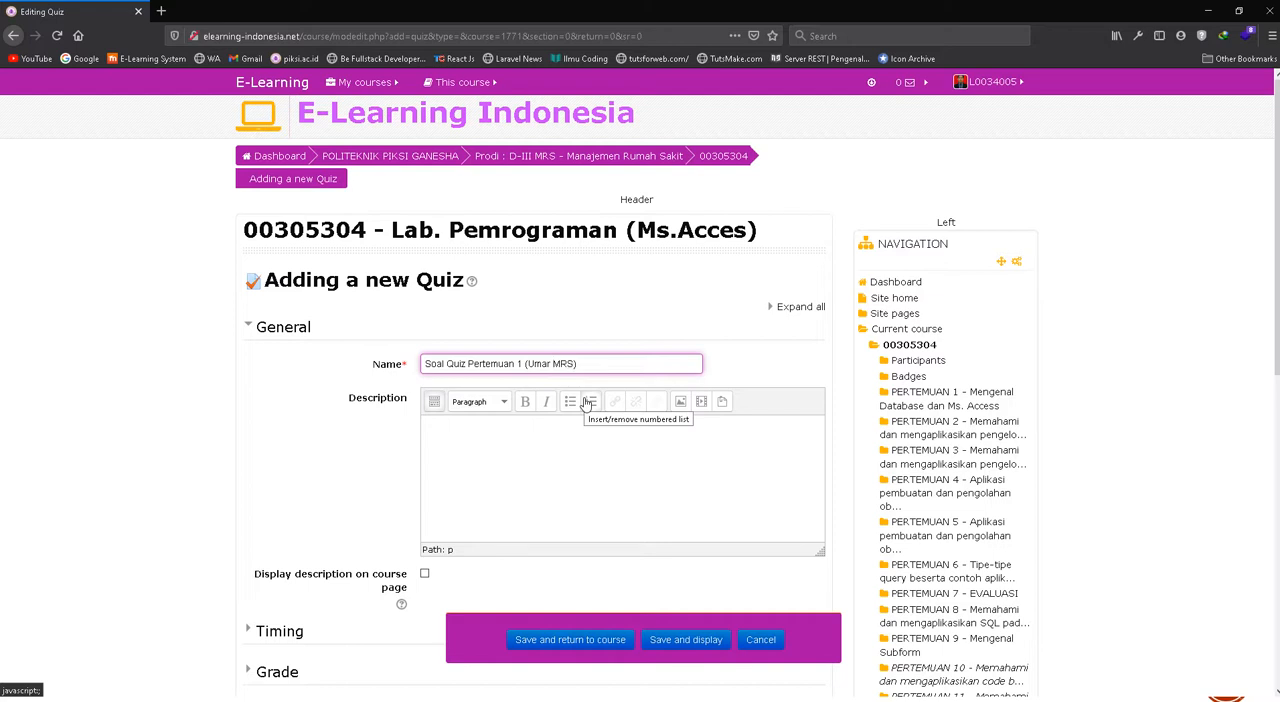
pyautogui.write('-')
pyautogui.write('-K31/20')
# Begin the quiz description with "Silahkan isi Quiz pertemuan pertema dengan ketentuan sebagai berikut:" and start a numbered list below it
pyautogui.click(569, 476)
pyautogui.scroll(-3, 617, 416)
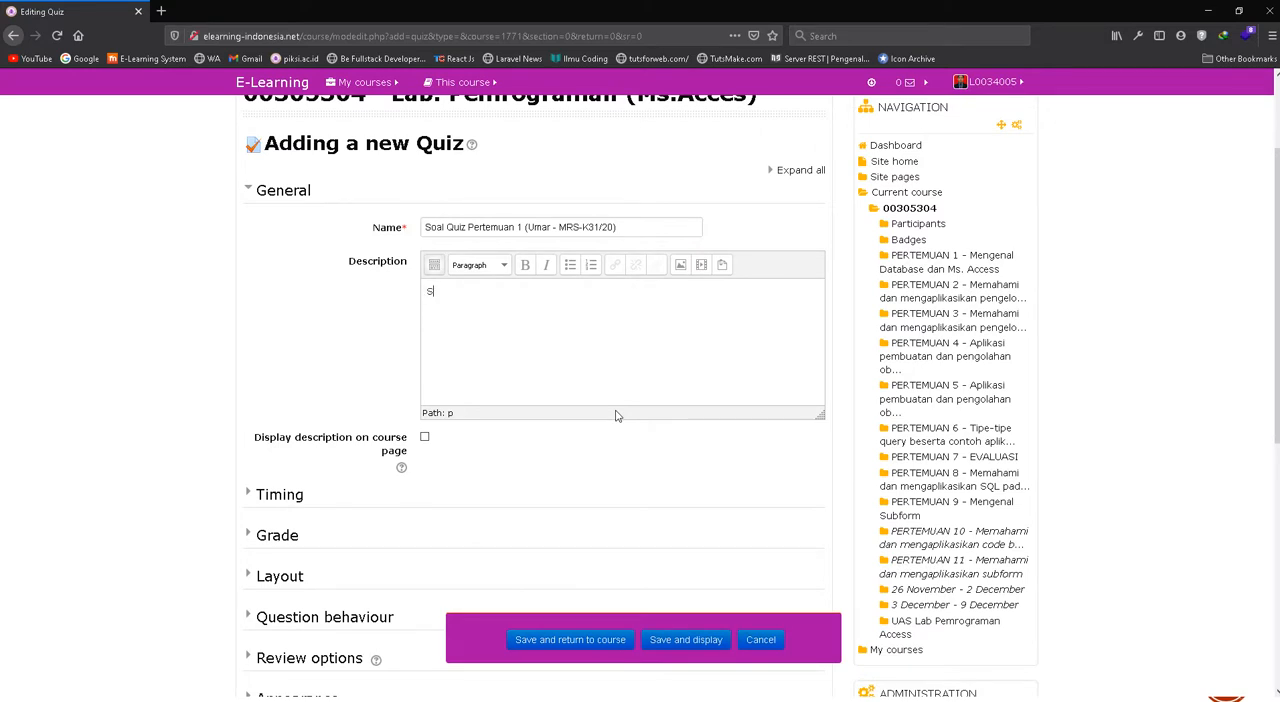
pyautogui.write('Silahkan isi Quiz pertemuan pertem')
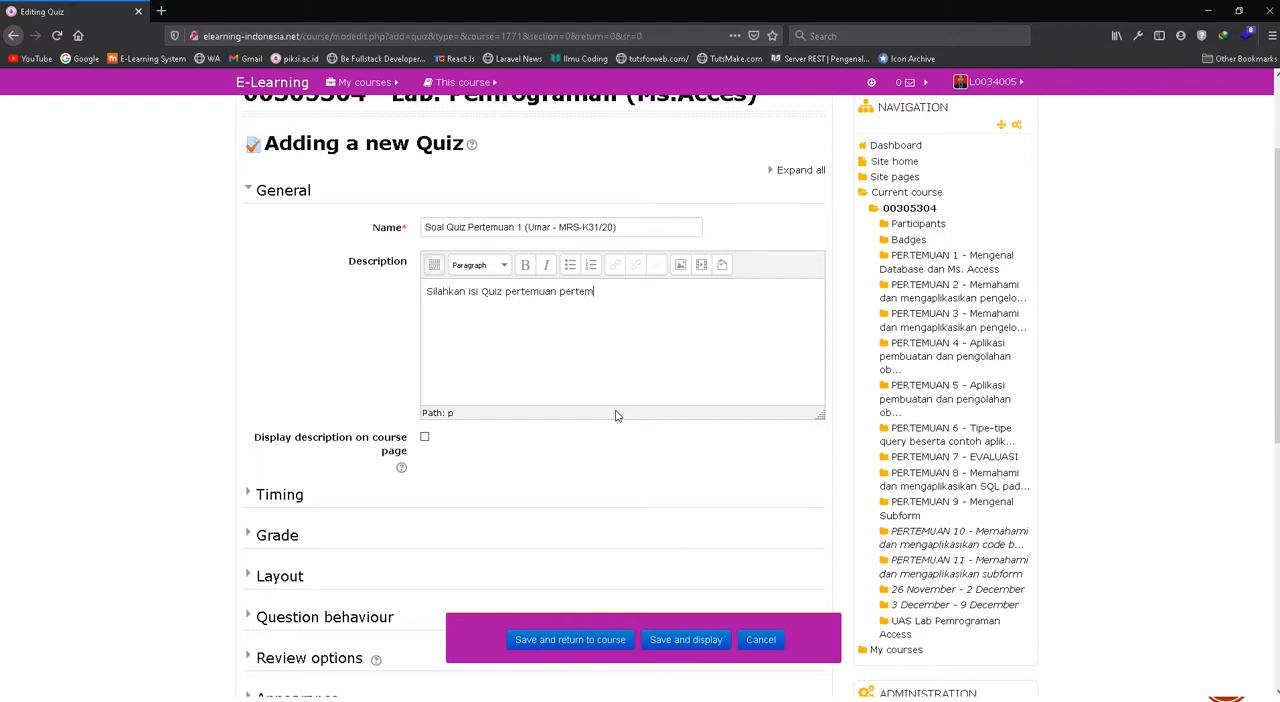
pyautogui.write('a dengan ketentuan sebagai berikut:')
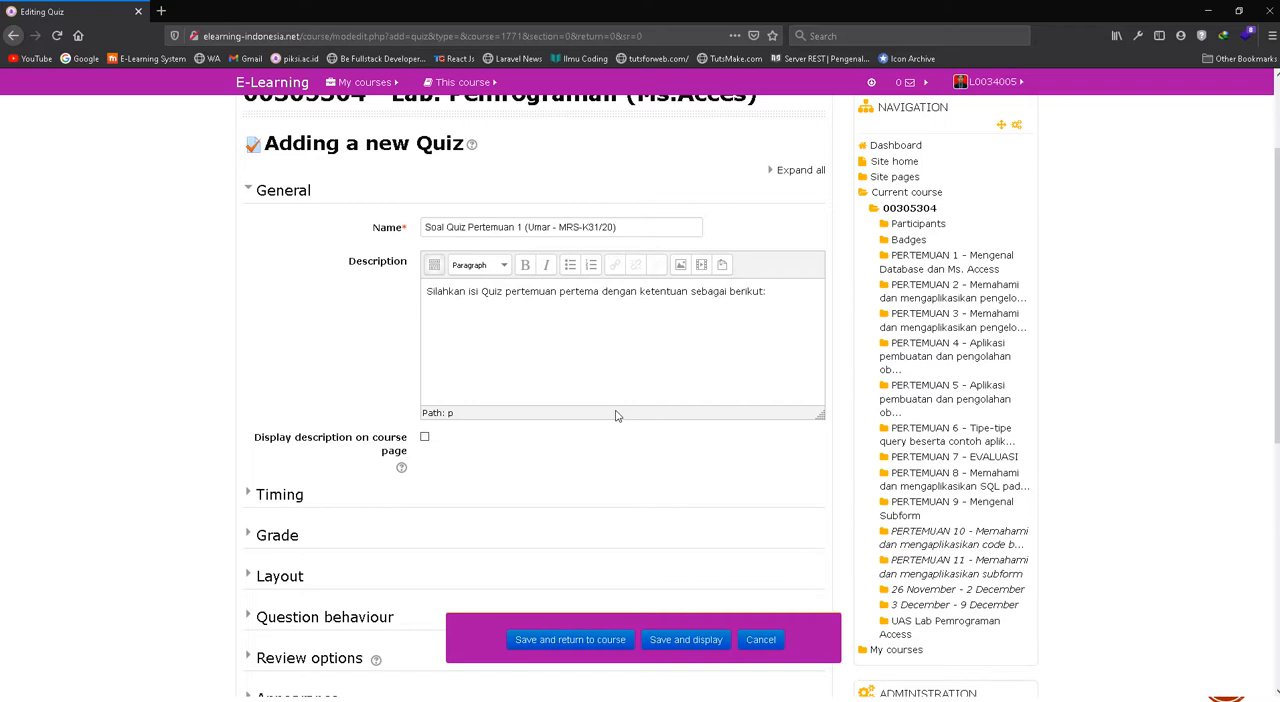
pyautogui.write(' 1. Pengerjan sela')
# Write the description's first rule as "Pengerjan soal dibuka 24 jam"
pyautogui.hotkey('ctrl', 'shift', 'Left')
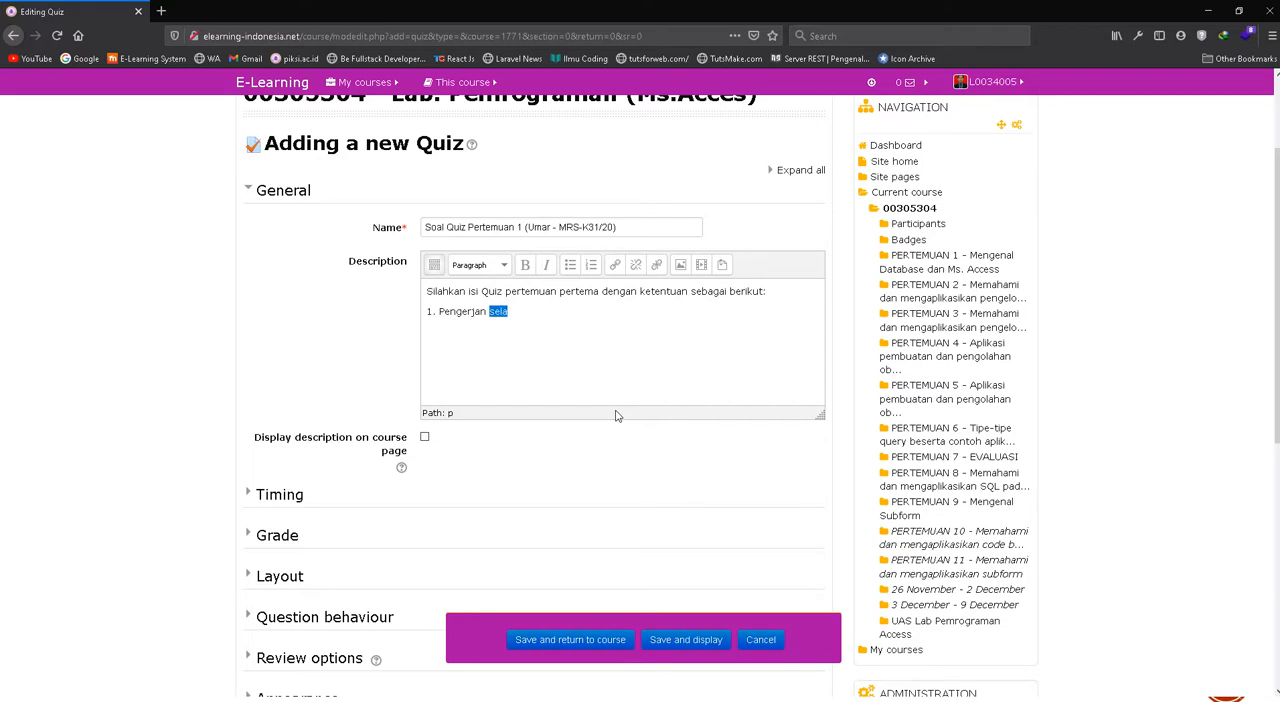
pyautogui.press('BackSpace')
pyautogui.write('2')
pyautogui.write('oal')
pyautogui.write('dibu')
pyautogui.write('kan')
pyautogui.write(' 24')
pyautogui.write(' jam')
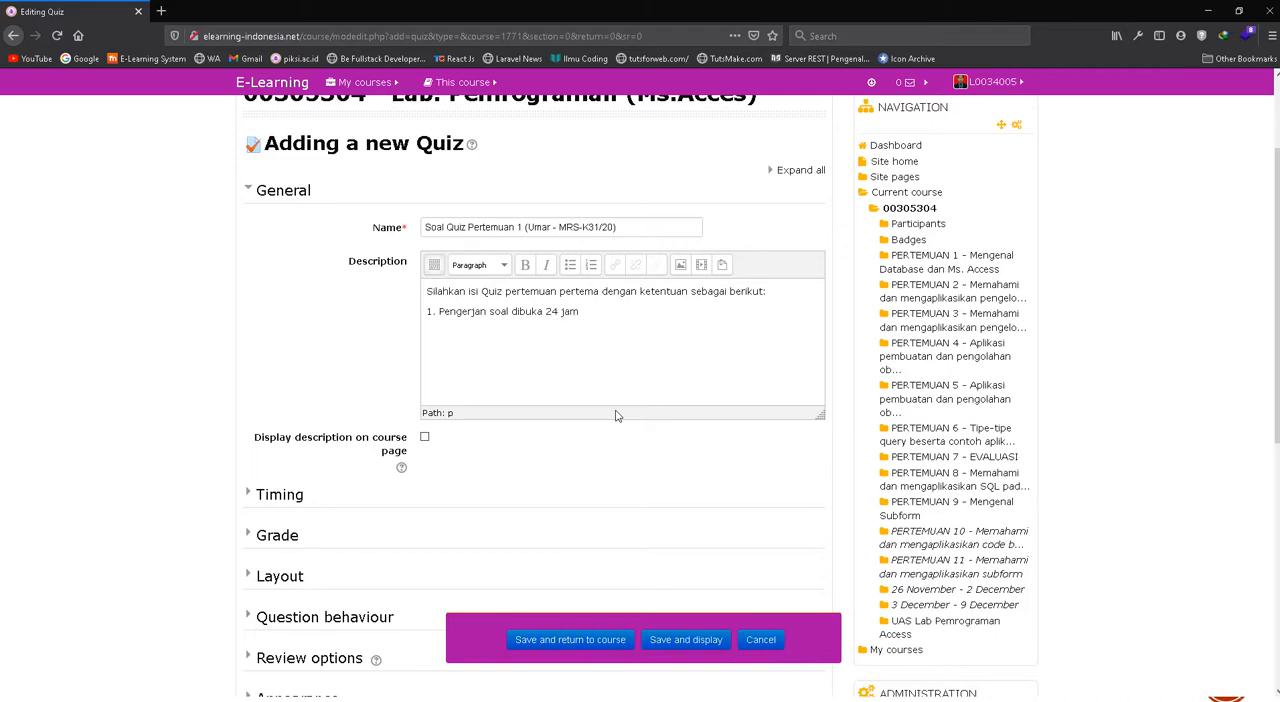
# Add the second rule to the description: "2. Soal bisa dikerjakan secara berulang sehingga mencapai nilai maksimal"
pyautogui.press('Return')
pyautogui.write('2. Soal dikerjakan seban')
pyautogui.hotkey('ctrl', 'shift', 'Left')
pyautogui.hotkey('ctrl', 'shift', 'Left')
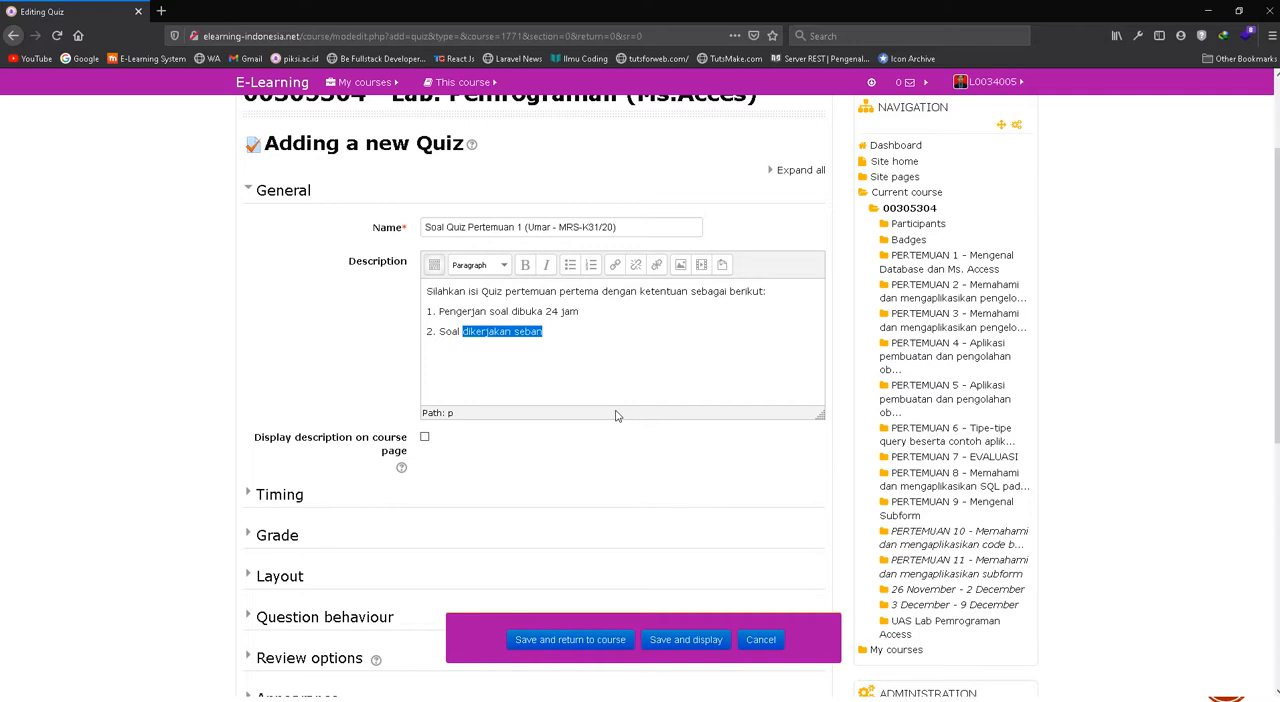
pyautogui.write('bisa dike')
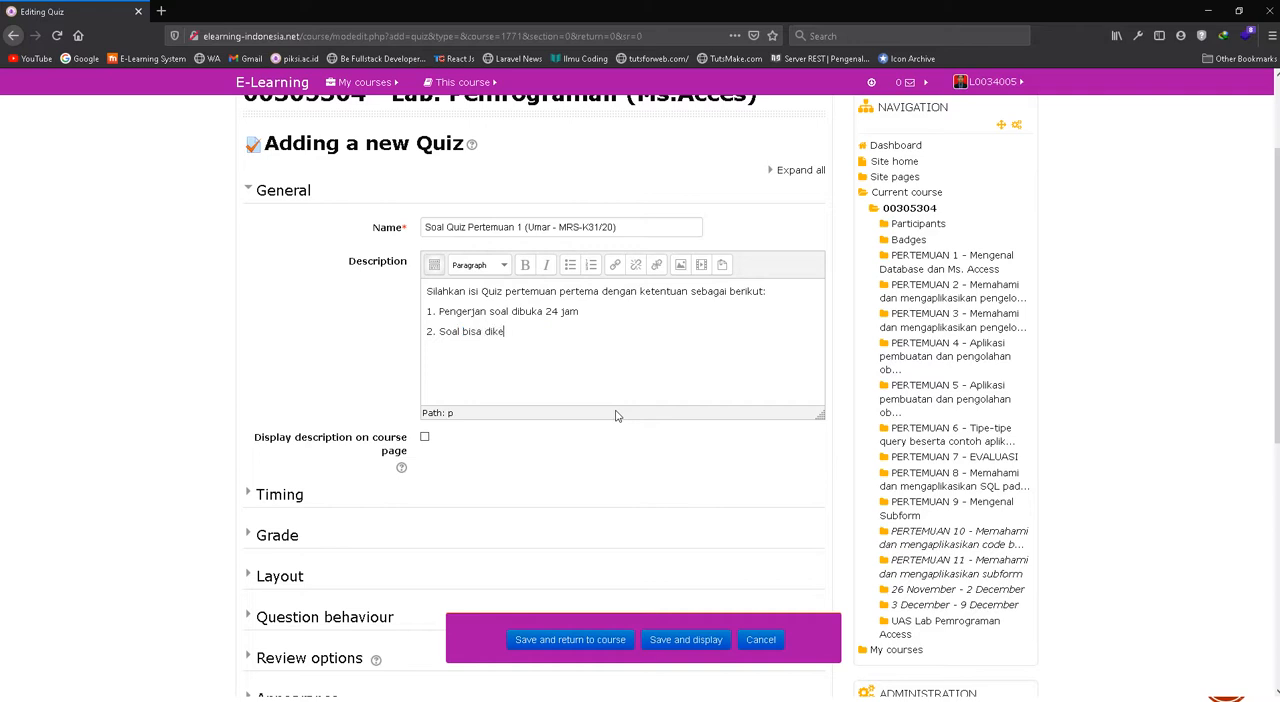
pyautogui.write('rjakan secara berulang sehingga mencapa')
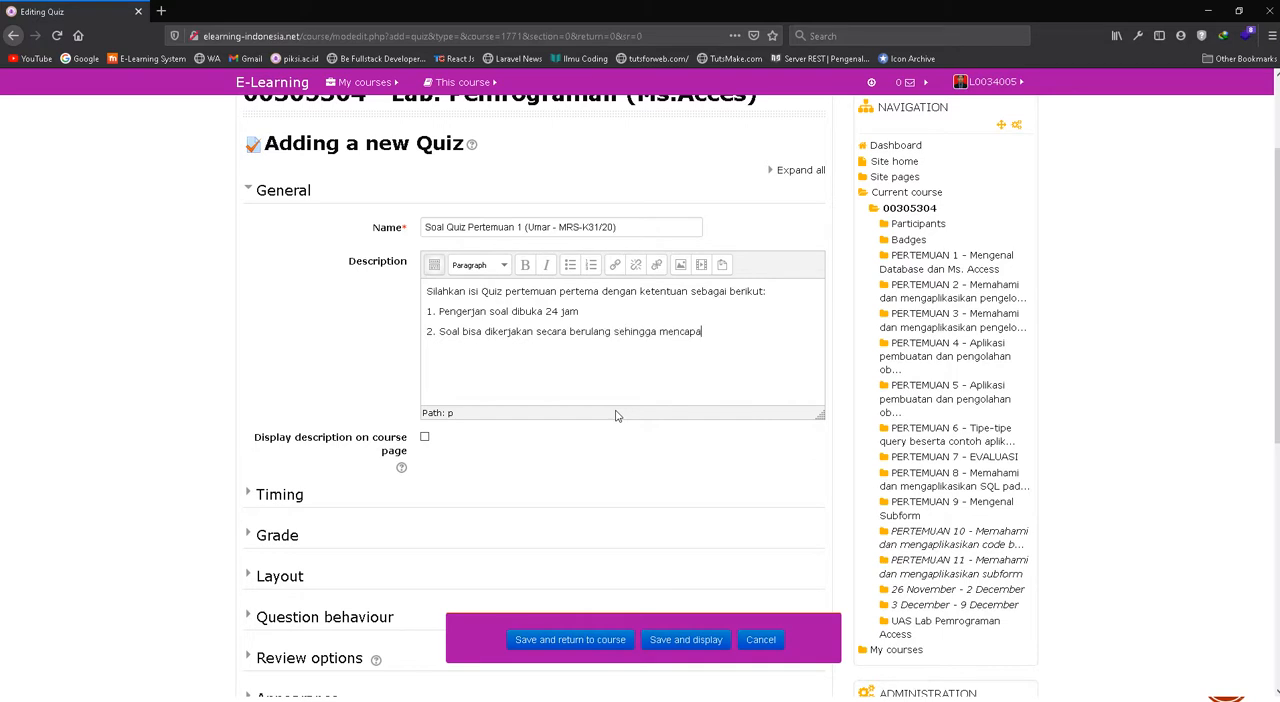
pyautogui.write('i nilai maksimal')
# Add the third rule to the description: "3. presensi kehadiran mahasiswa adalah yang mendapatkan nilai 100 dari soal ini"
pyautogui.press('Return')
pyautogui.write('3. kehadiran')
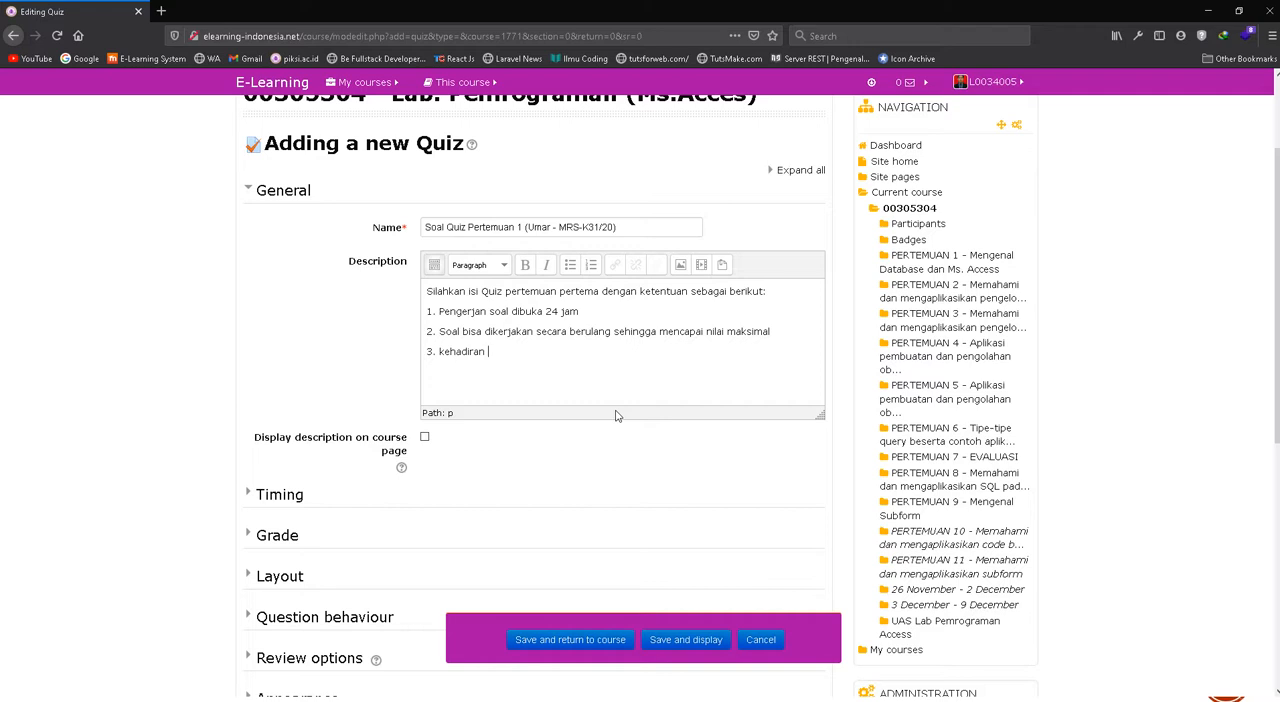
pyautogui.write(' dia')
pyautogui.hotkey('shift', 'Left')
pyautogui.hotkey('shift', 'Left')
pyautogui.hotkey('shift', 'Left')
pyautogui.hotkey('shift', 'Left')
pyautogui.hotkey('shift', 'Left')
pyautogui.hotkey('shift', 'Left')
pyautogui.hotkey('shift', 'Left')
pyautogui.hotkey('shift', 'Left')
pyautogui.hotkey('shift', 'Left')
pyautogui.hotkey('shift', 'Left')
pyautogui.hotkey('shift', 'Left')
pyautogui.hotkey('shift', 'Left')
pyautogui.hotkey('shift', 'Left')
pyautogui.write('ke')
pyautogui.press('BackSpace')
pyautogui.press('BackSpace')
pyautogui.write('presensi kehadiran mahas')
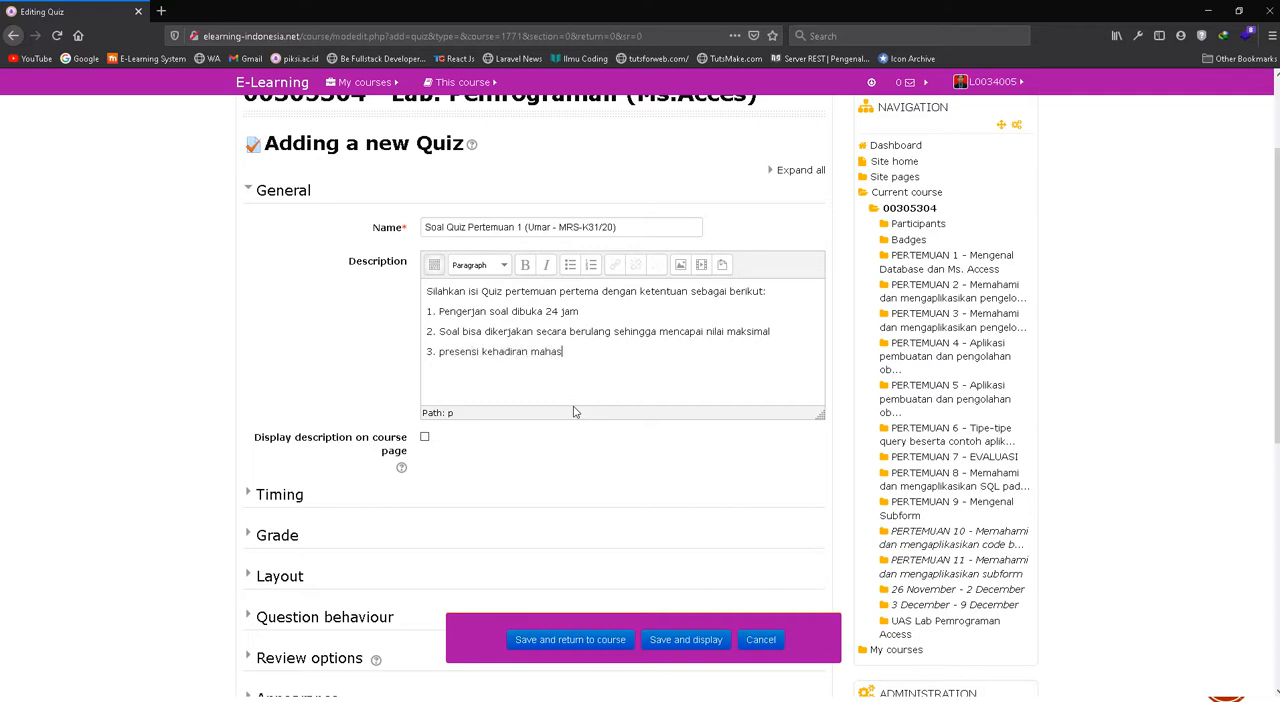
pyautogui.write('iswa adalah yang mendapatk')
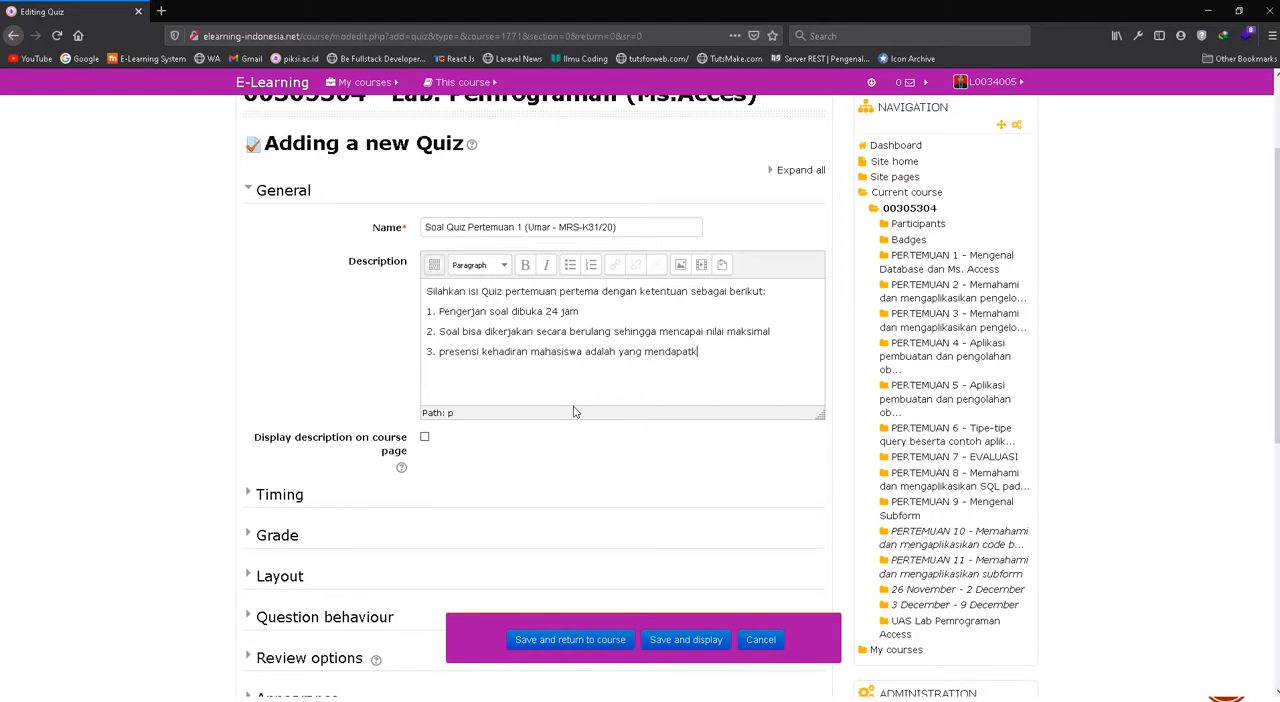
pyautogui.write('an nilai 100 dari soal ini')
# Enable displaying the description on the course page and expand the quiz's Timing settings
pyautogui.click(424, 437)
pyautogui.scroll(-1, 380, 371)
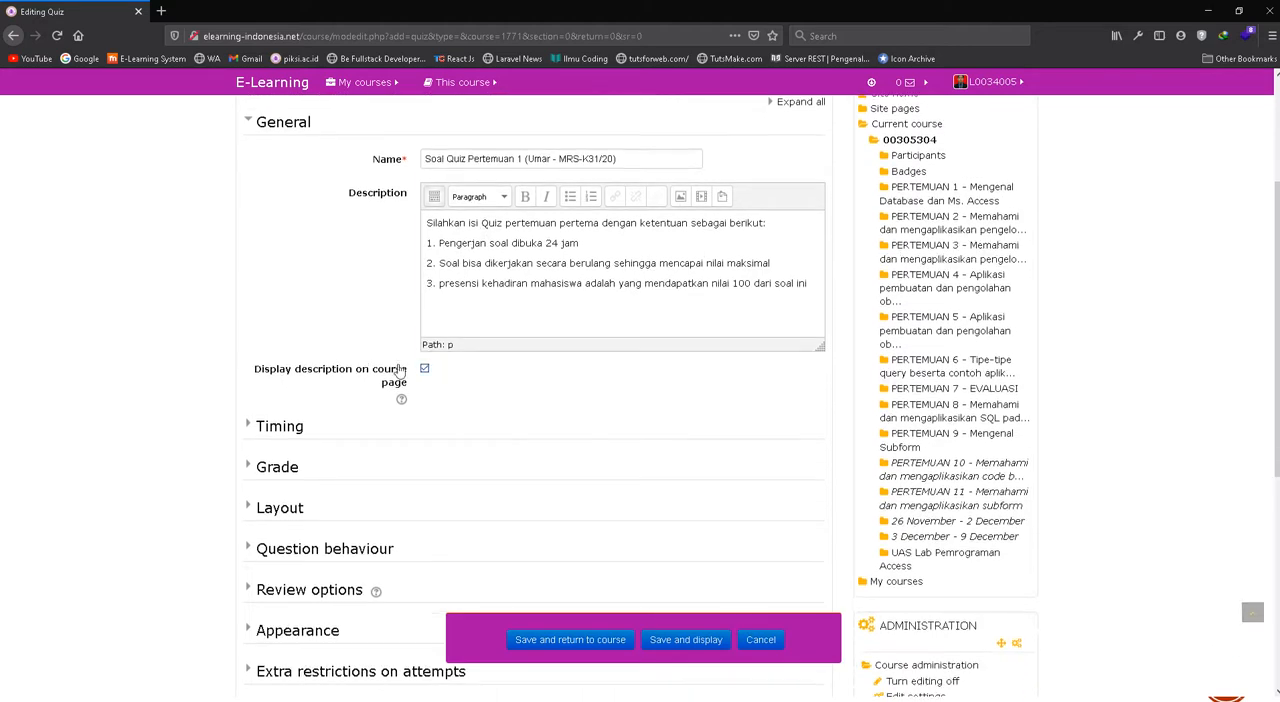
pyautogui.click(252, 427)
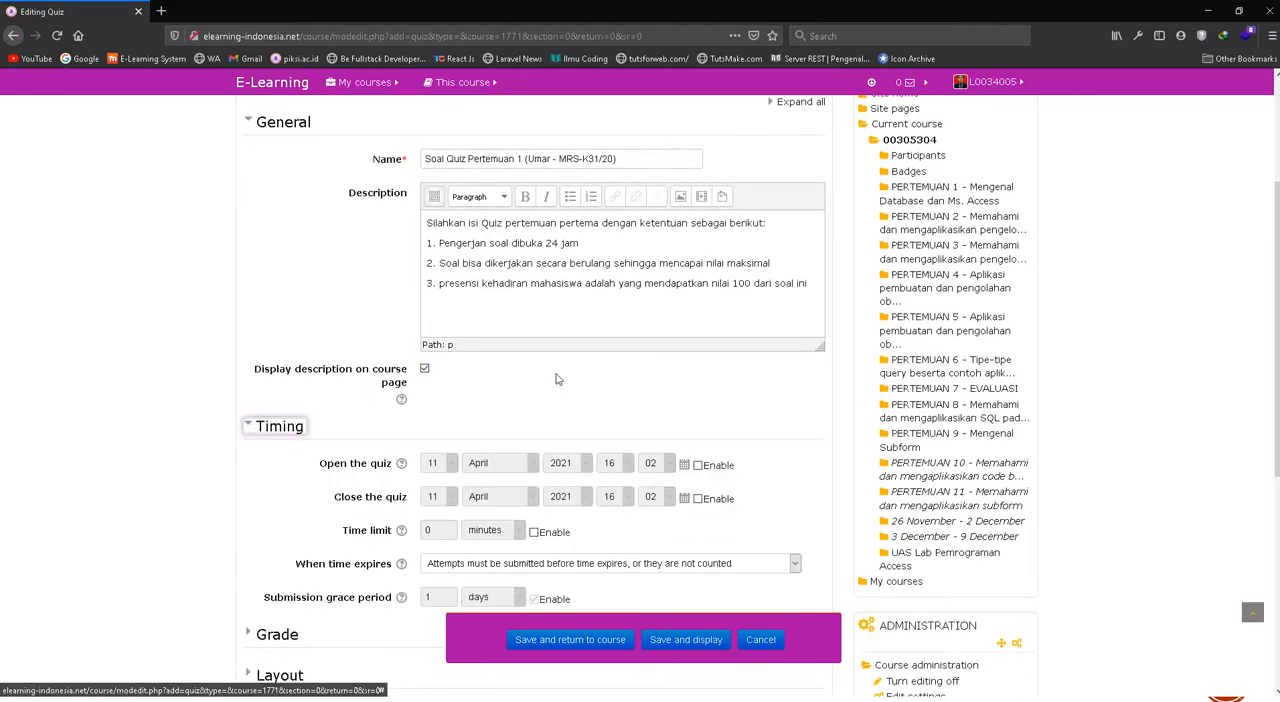
# Enable the quiz's opening time and set it to 12 April 2021, 08:00
pyautogui.click(455, 244)
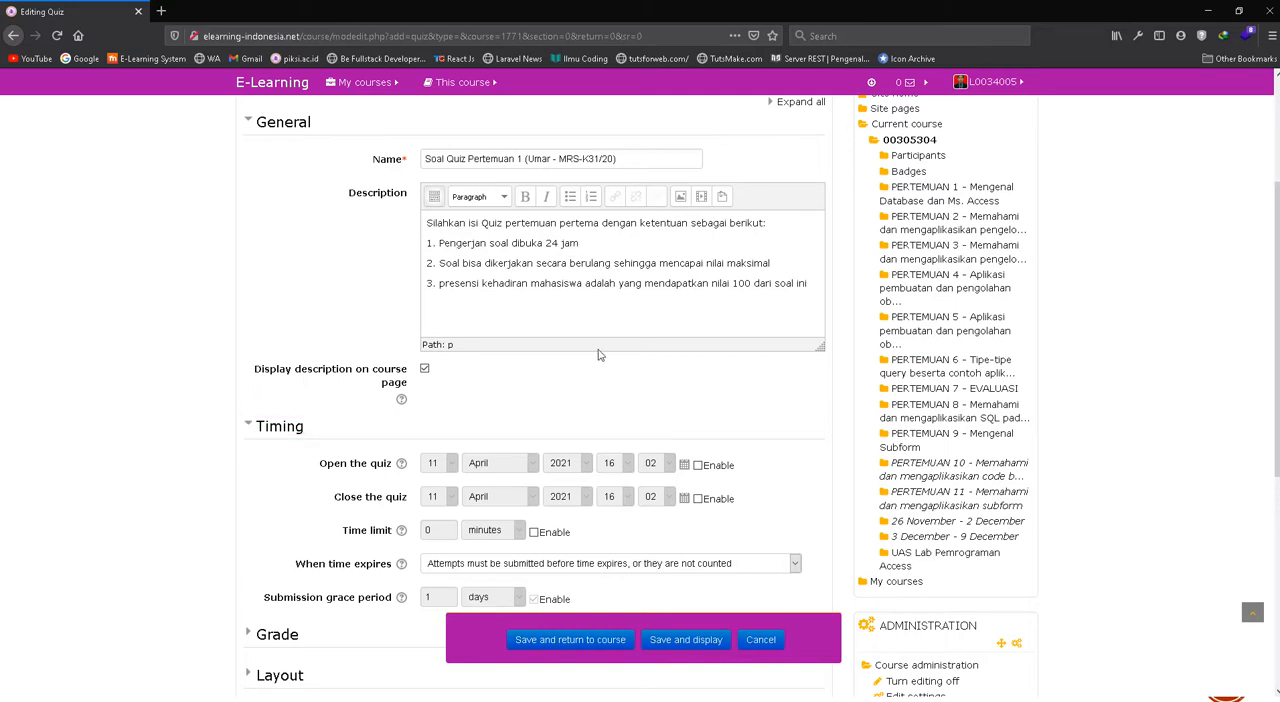
pyautogui.click(697, 465)
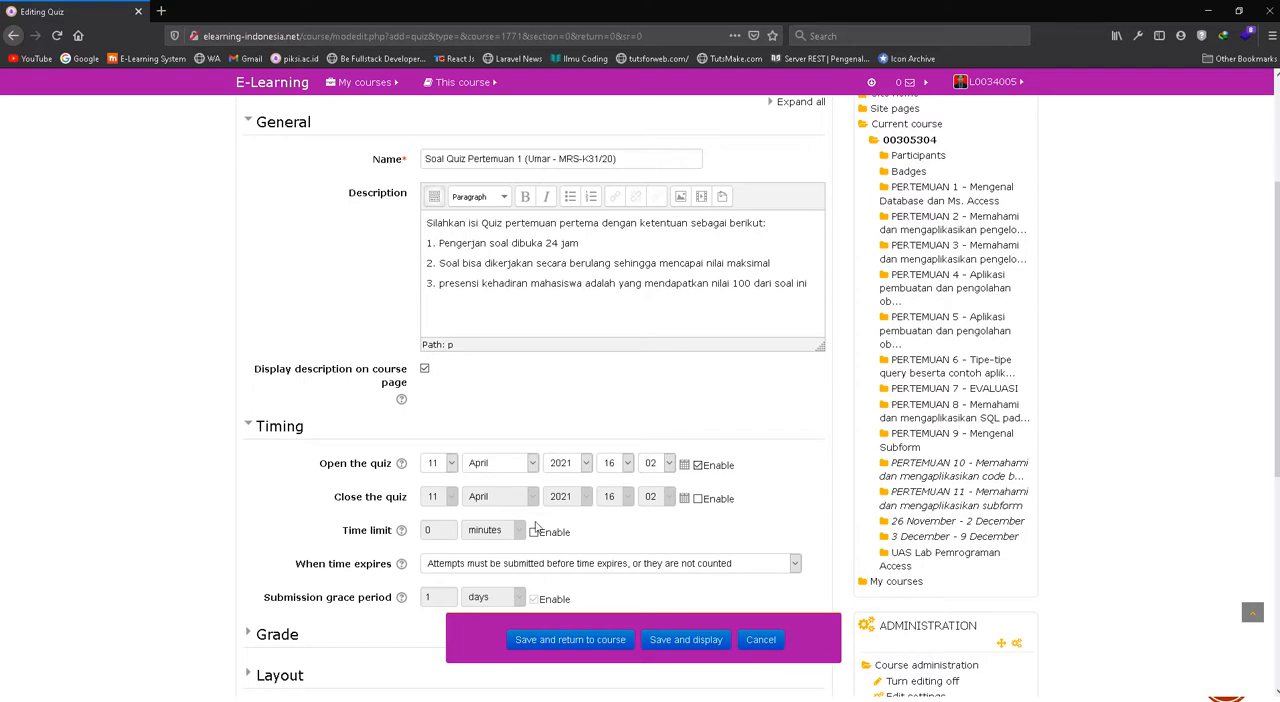
pyautogui.click(449, 465)
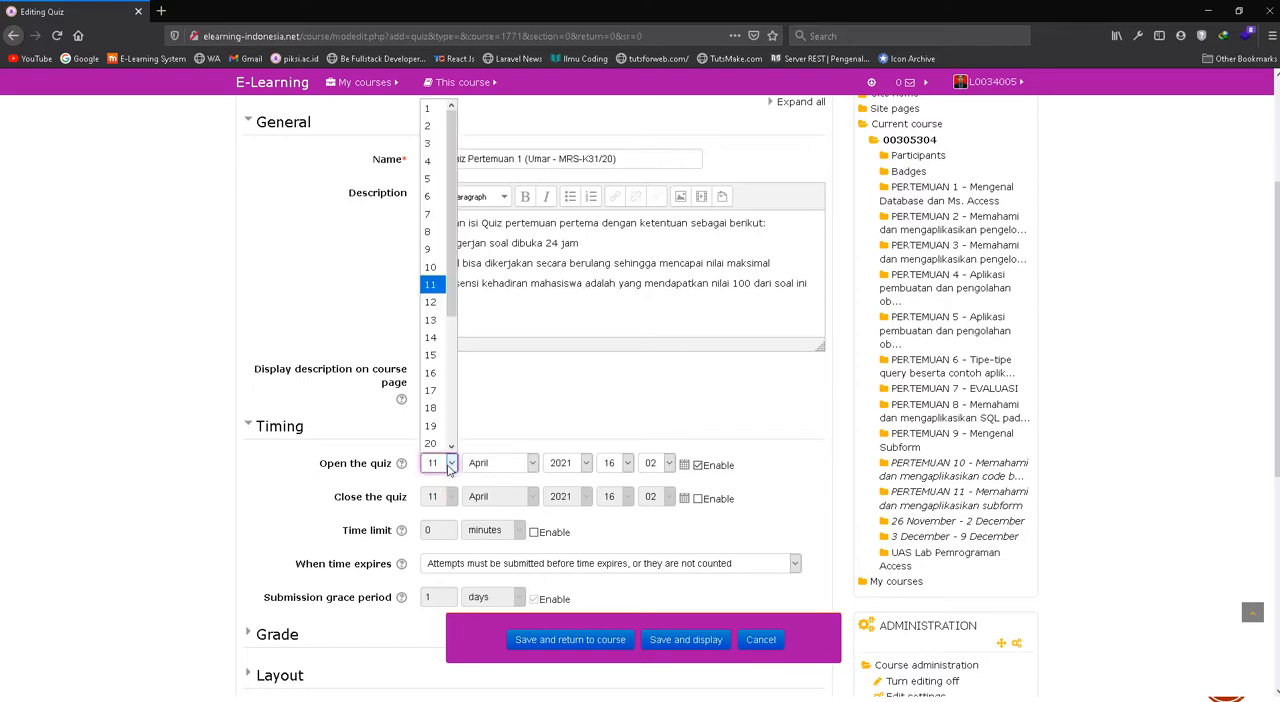
pyautogui.click(432, 303)
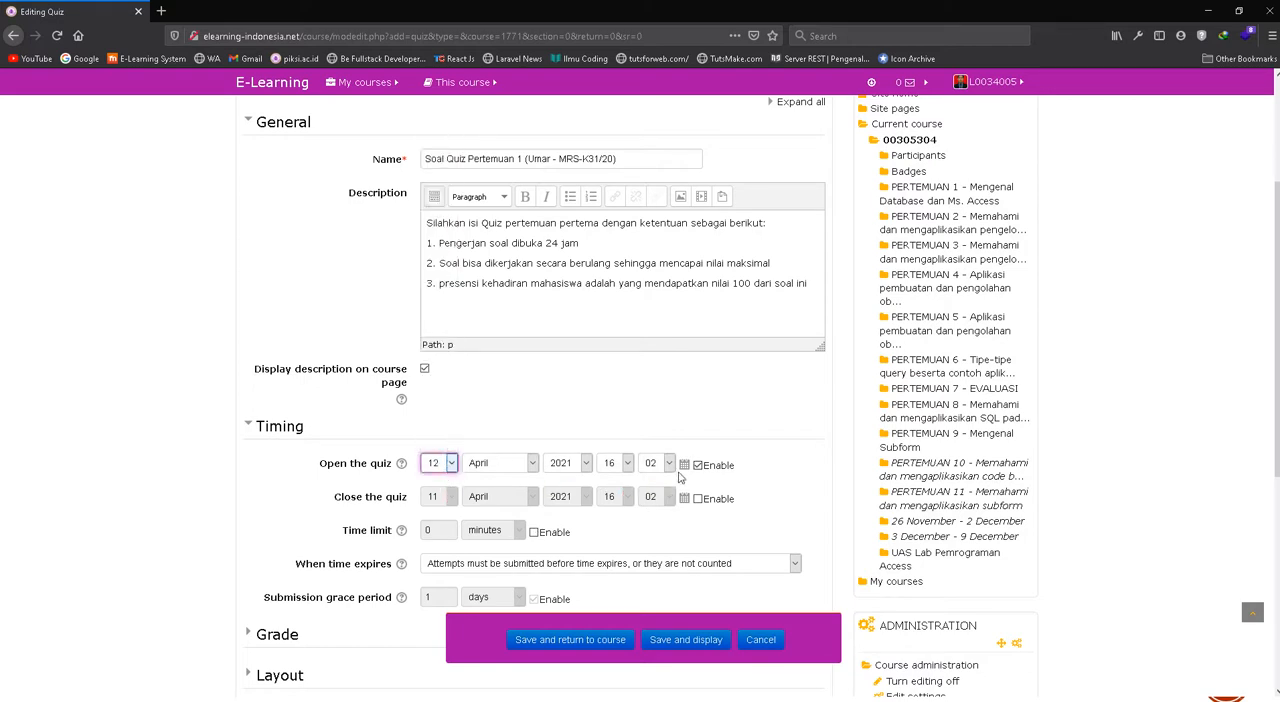
pyautogui.click(628, 464)
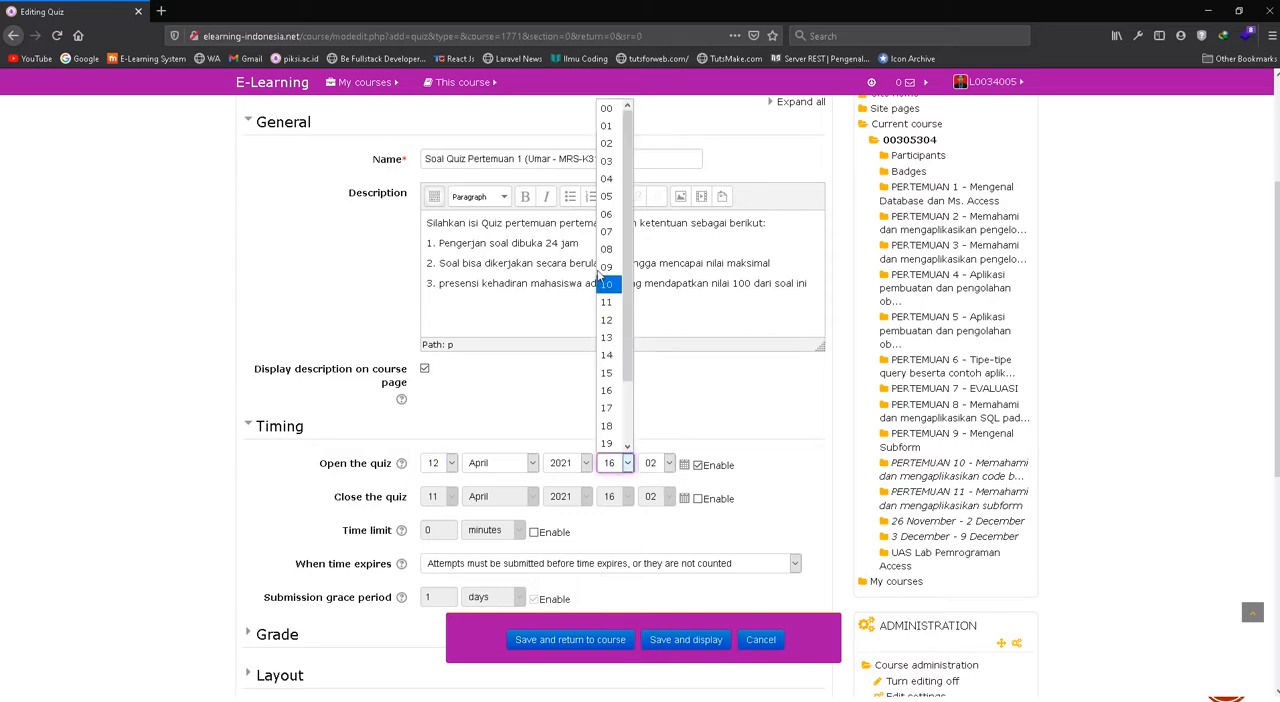
pyautogui.click(606, 250)
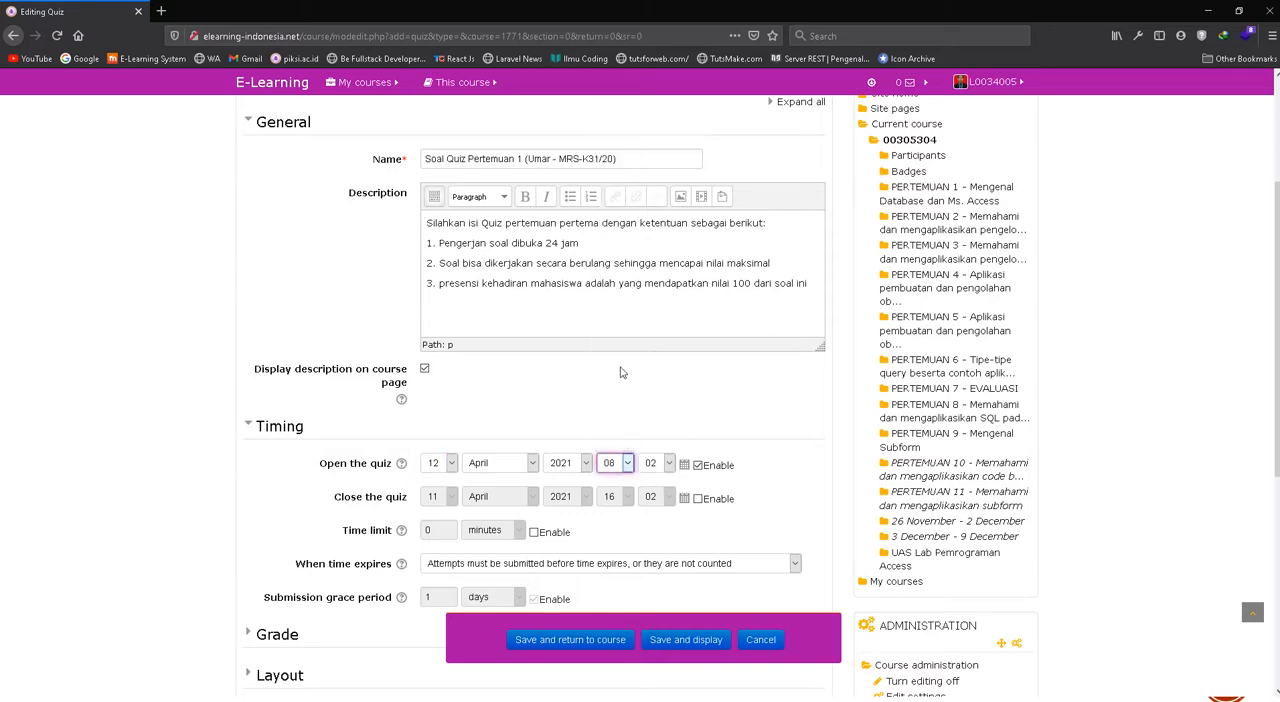
pyautogui.click(668, 463)
pyautogui.click(648, 108)
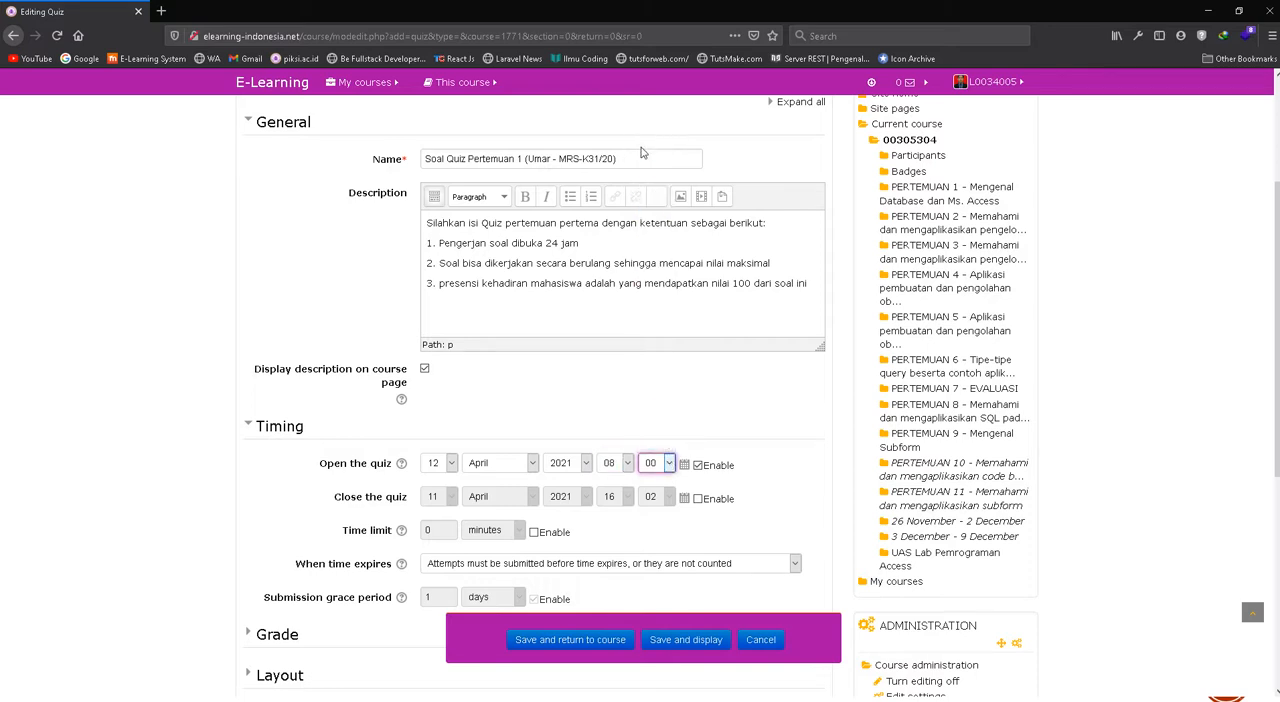
# Enable the quiz's closing time and set it to 13 April 2021, 07:59
pyautogui.click(698, 498)
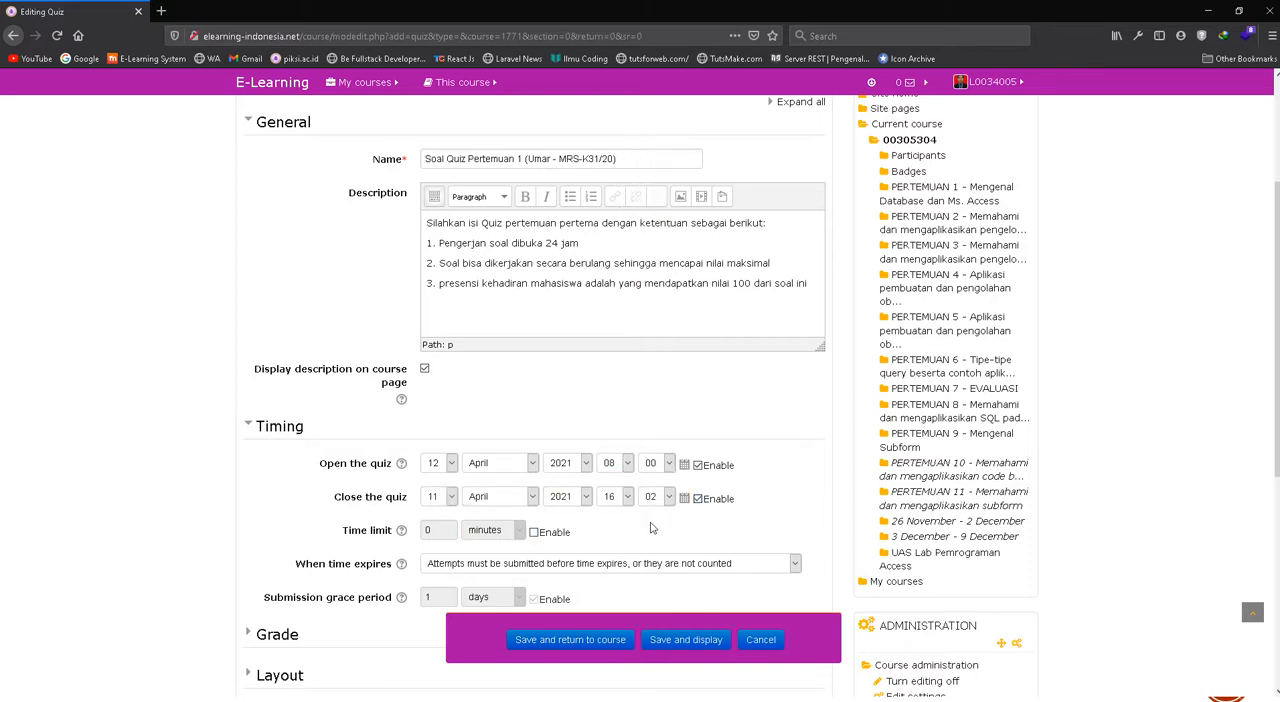
pyautogui.click(451, 497)
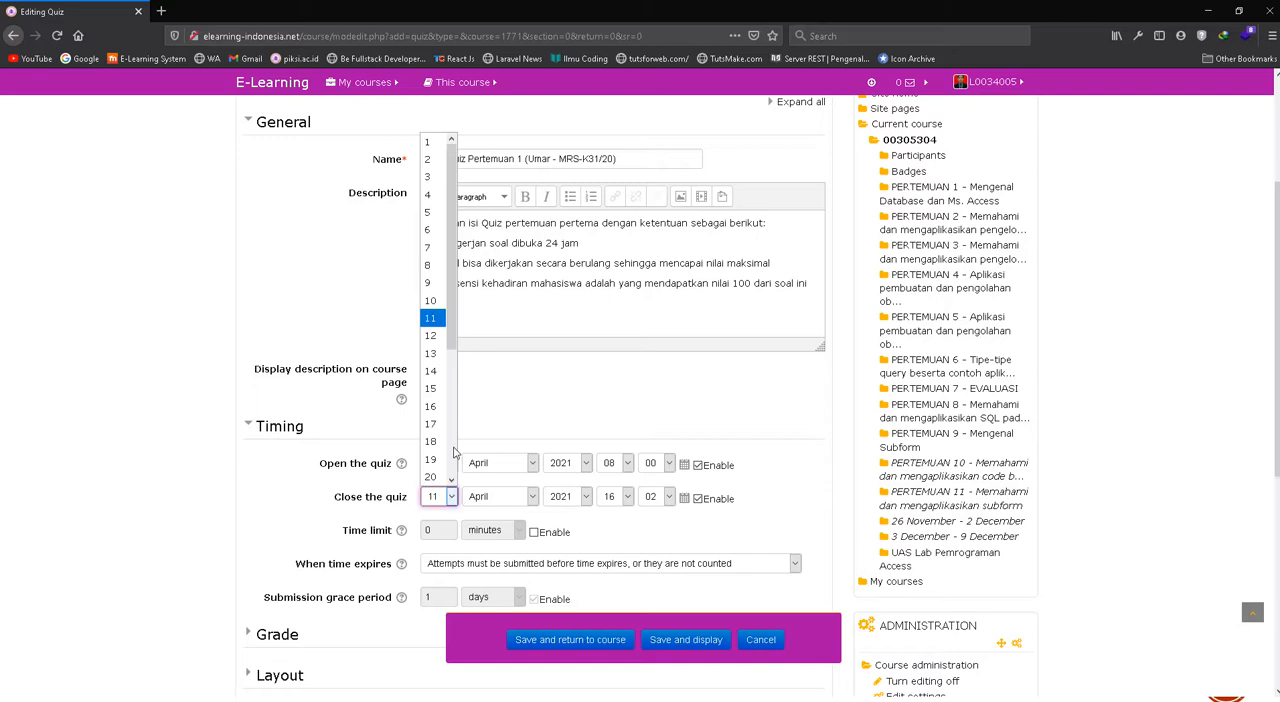
pyautogui.click(437, 354)
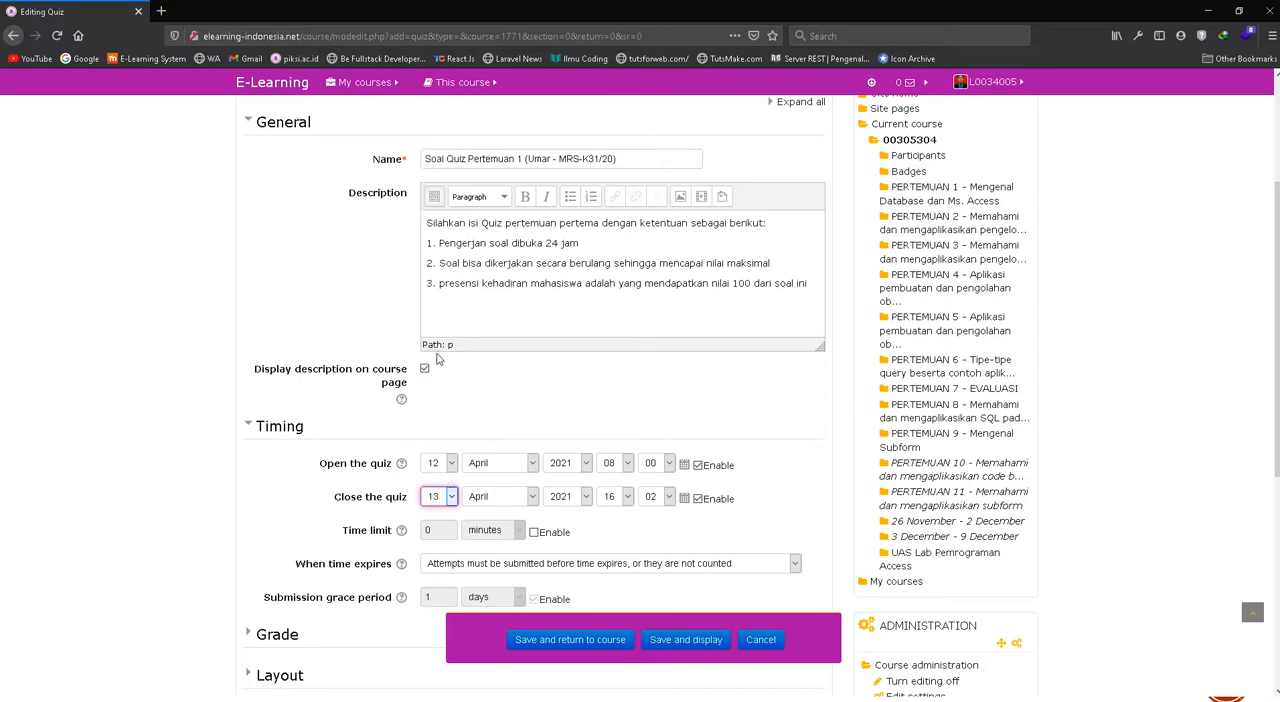
pyautogui.click(628, 497)
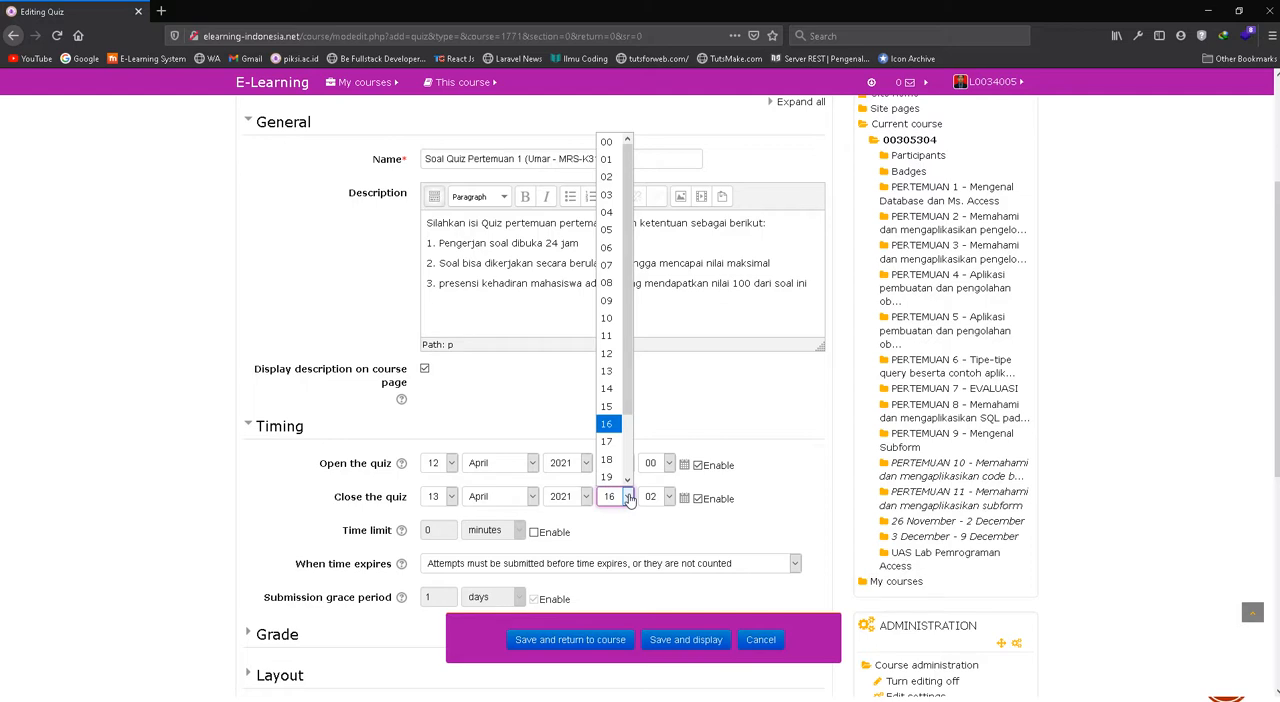
pyautogui.click(609, 268)
pyautogui.click(652, 497)
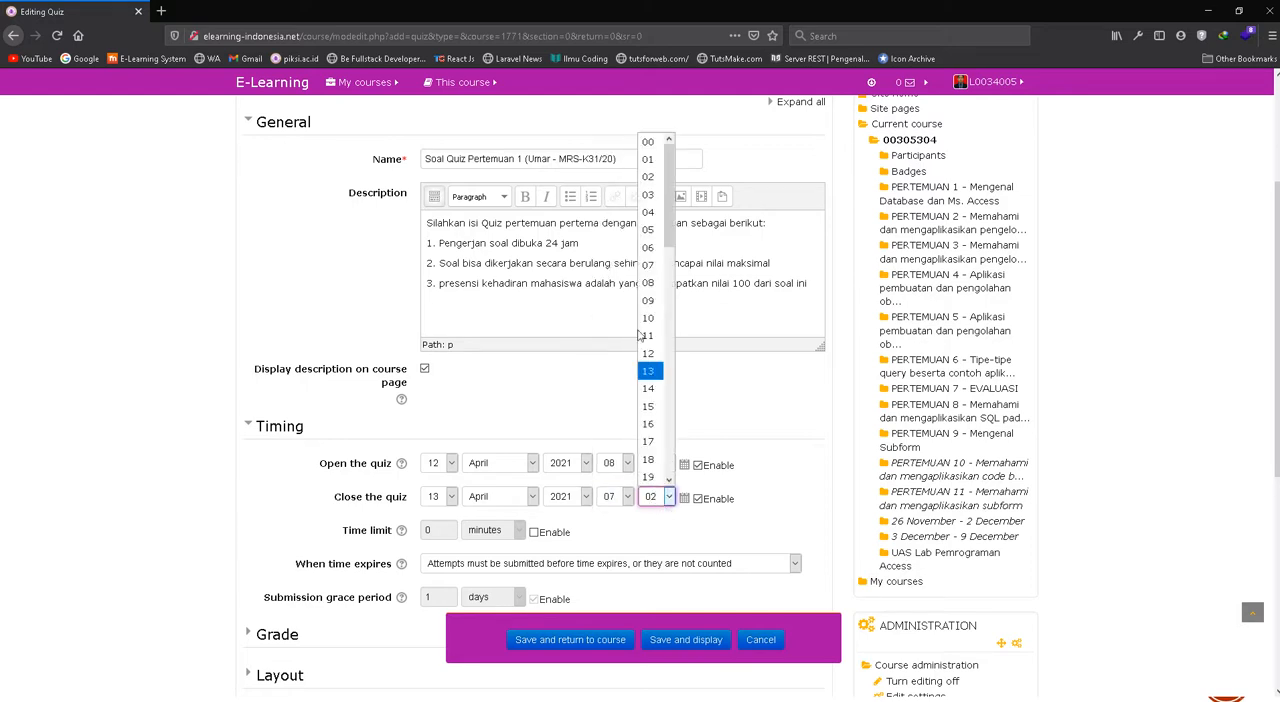
pyautogui.scroll(-5, 652, 340)
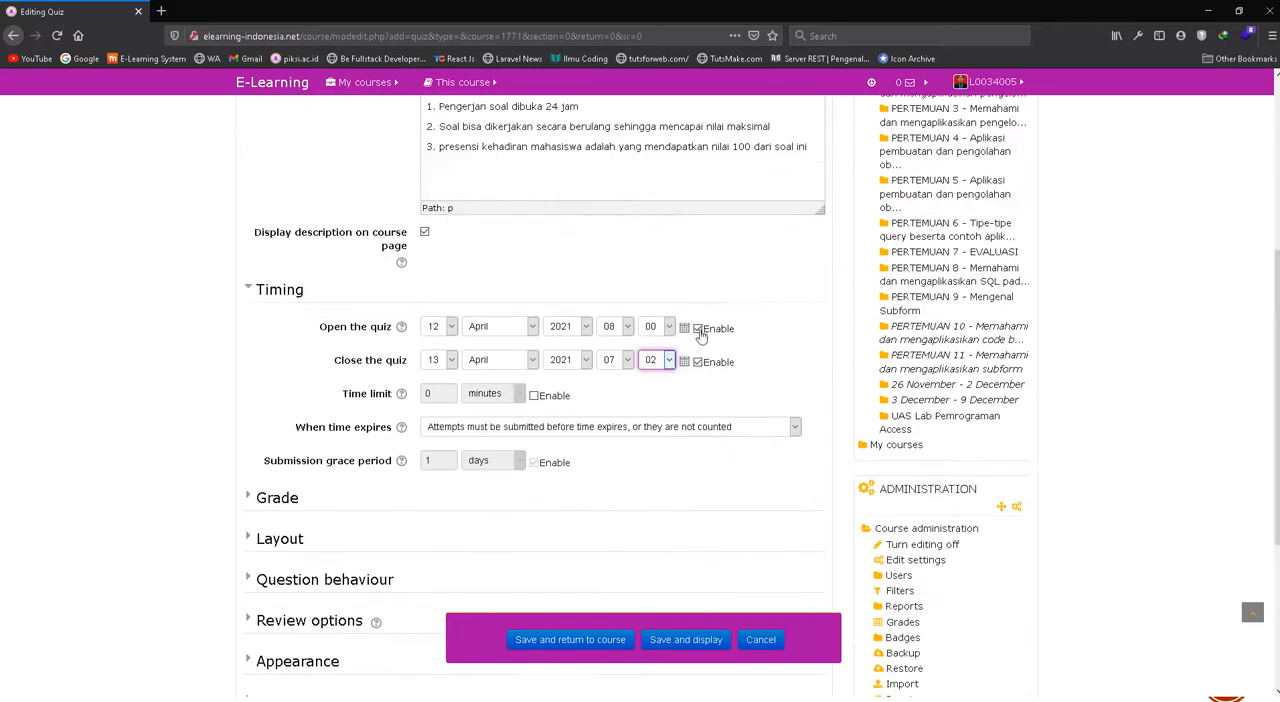
pyautogui.click(658, 360)
pyautogui.scroll(-2, 655, 500)
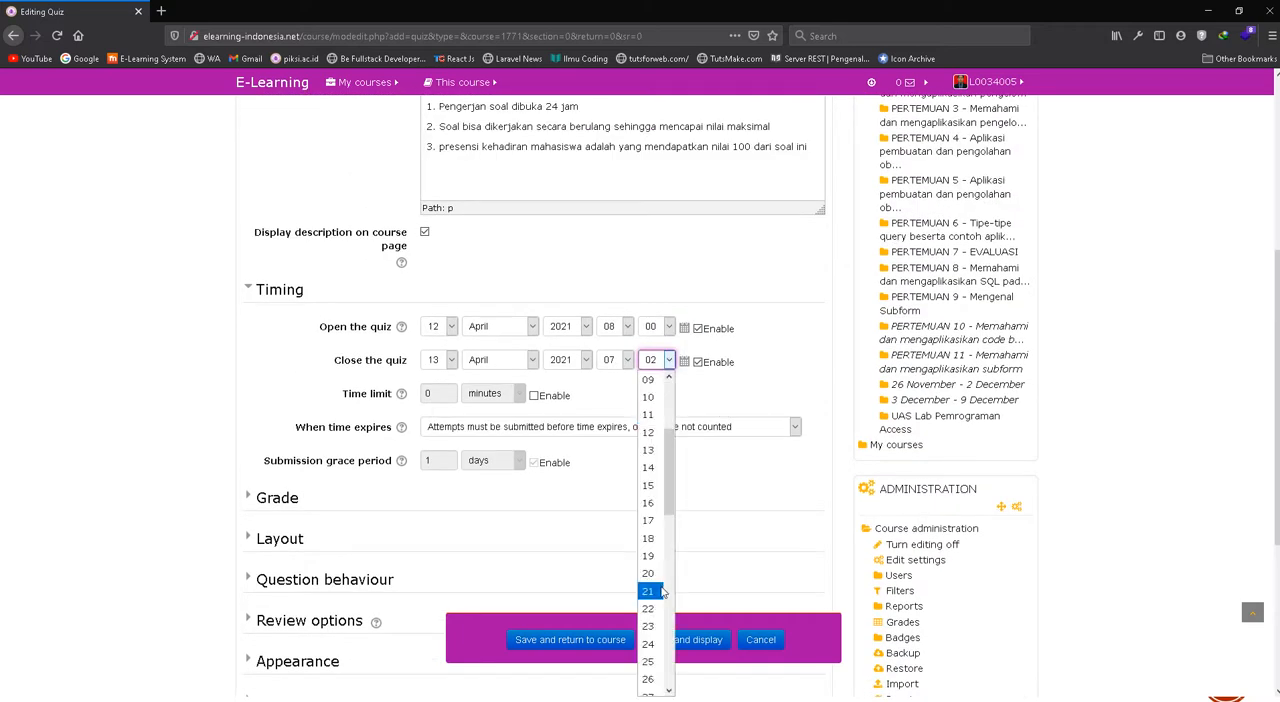
pyautogui.scroll(-10, 661, 592)
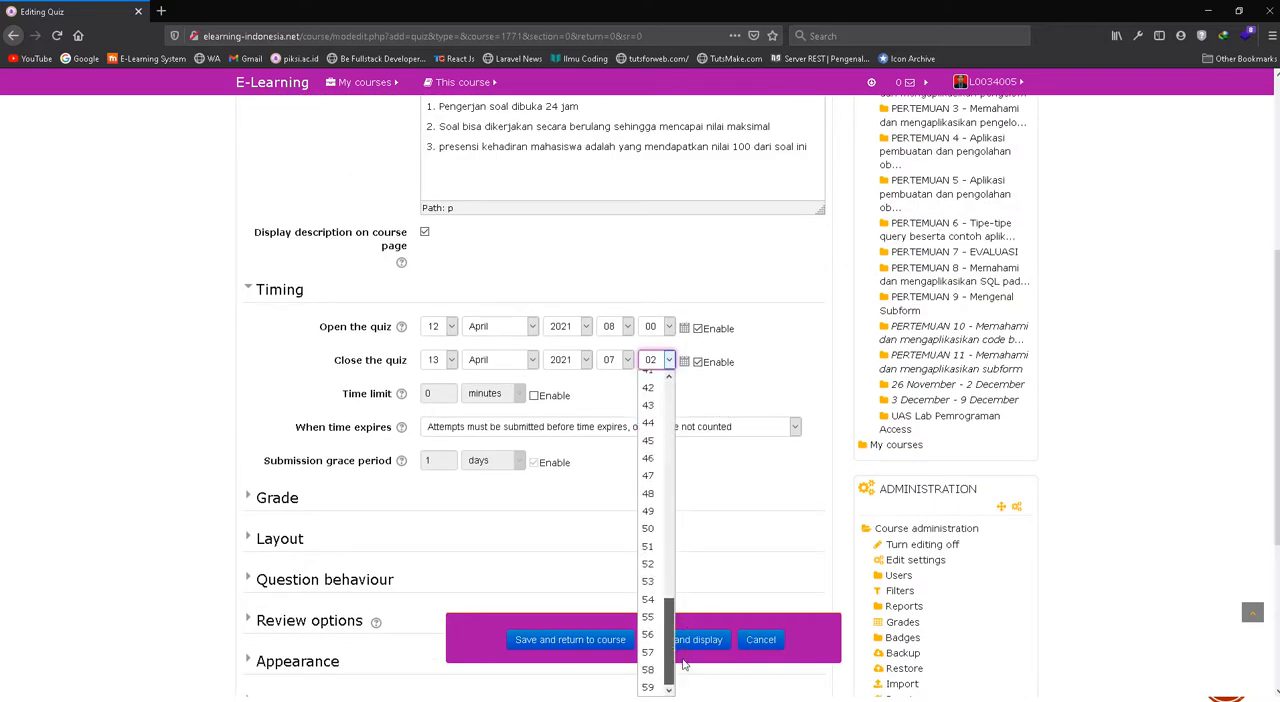
pyautogui.click(649, 687)
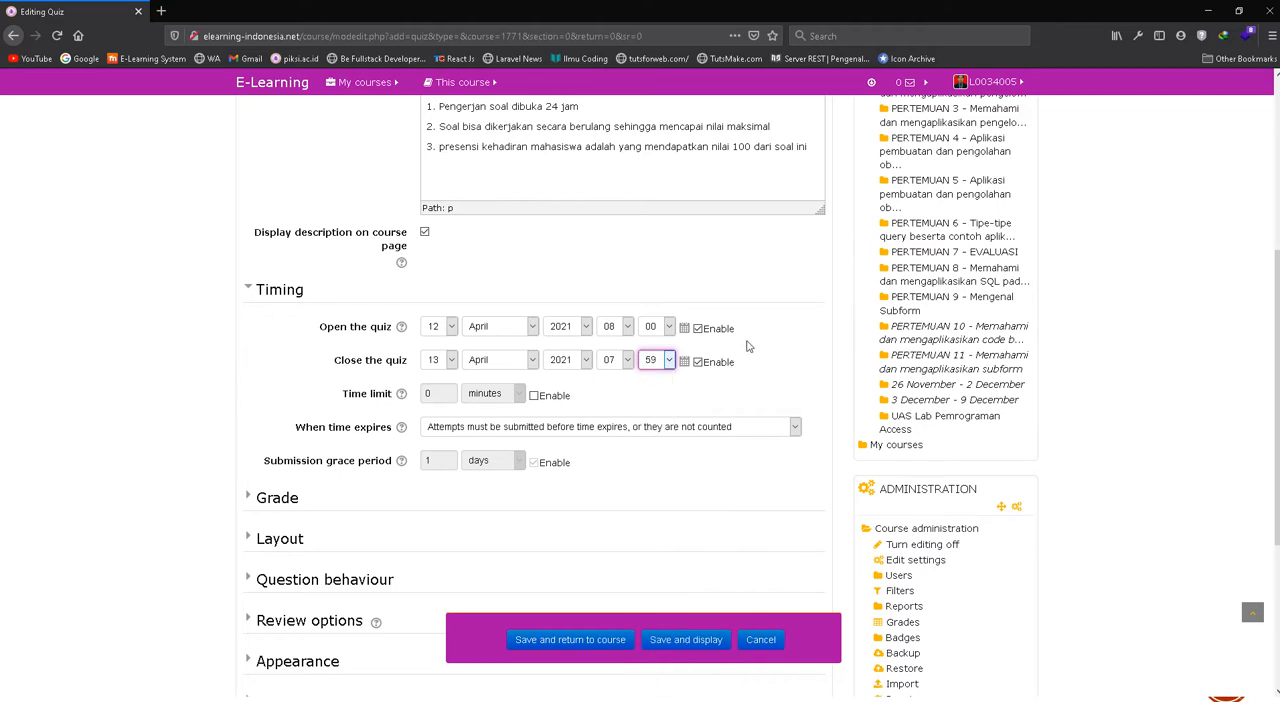
pyautogui.scroll(1, 760, 346)
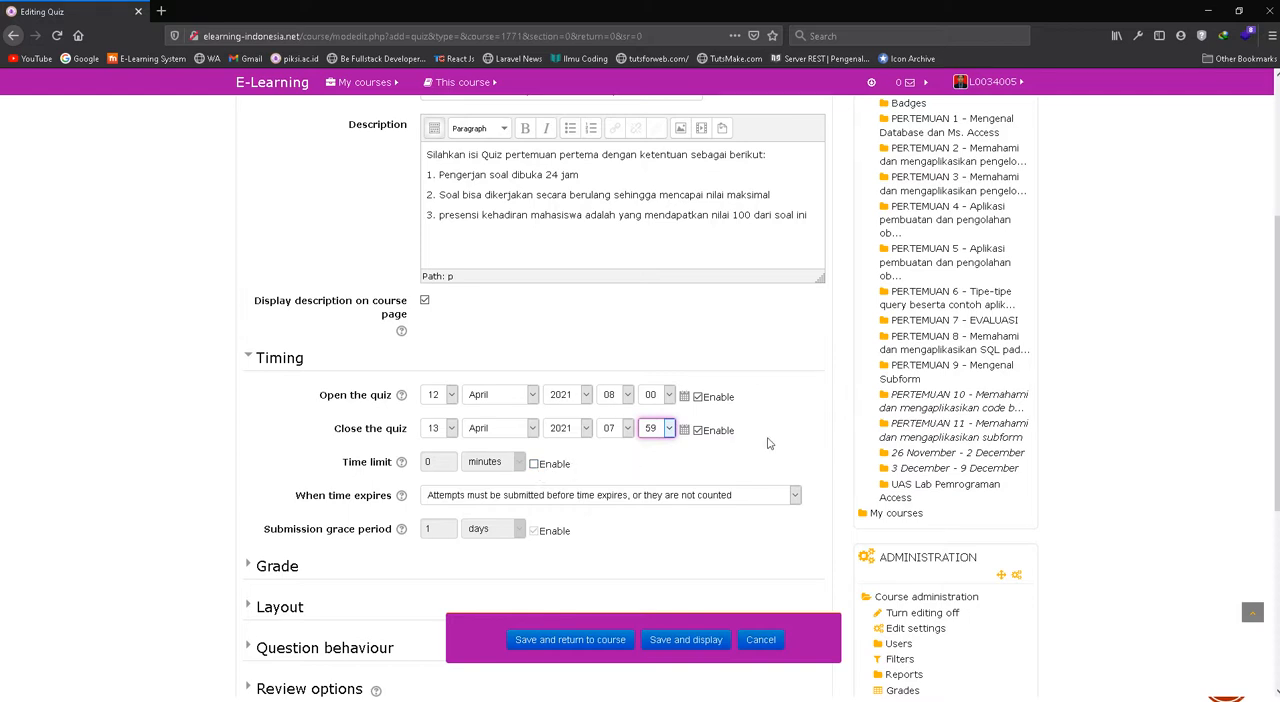
pyautogui.doubleClick(555, 175)
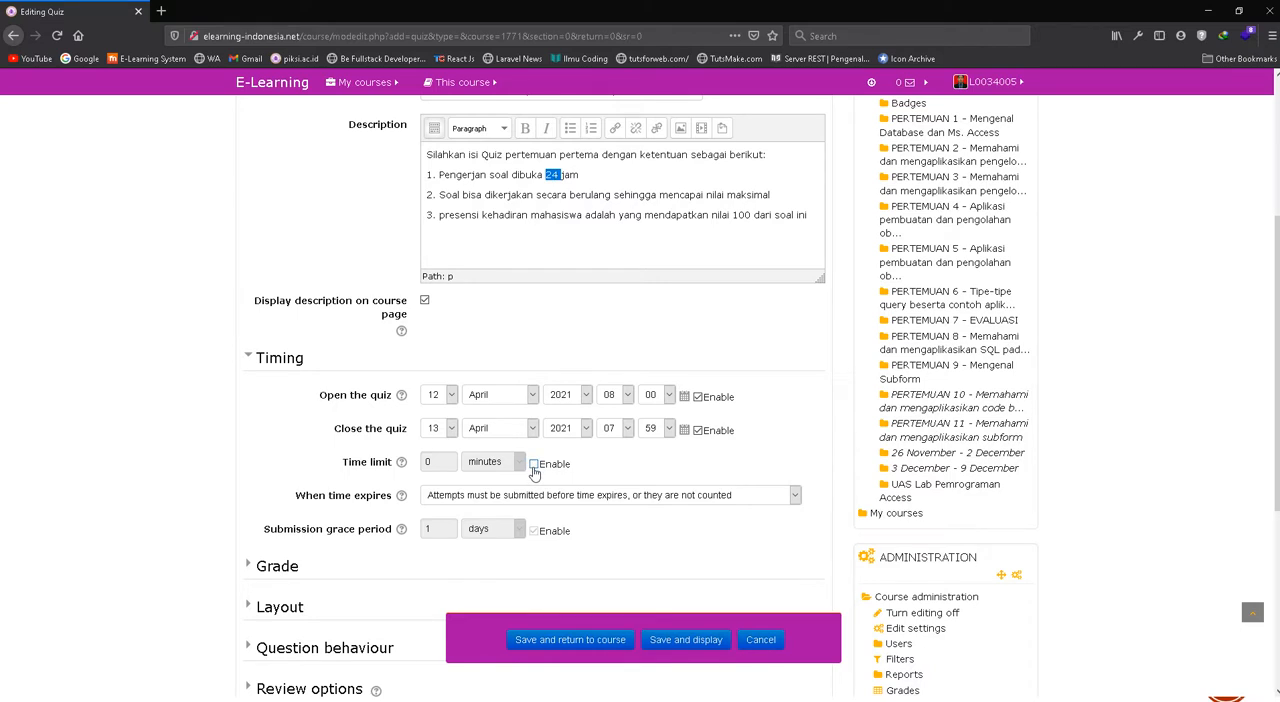
pyautogui.click(534, 465)
pyautogui.doubleClick(430, 466)
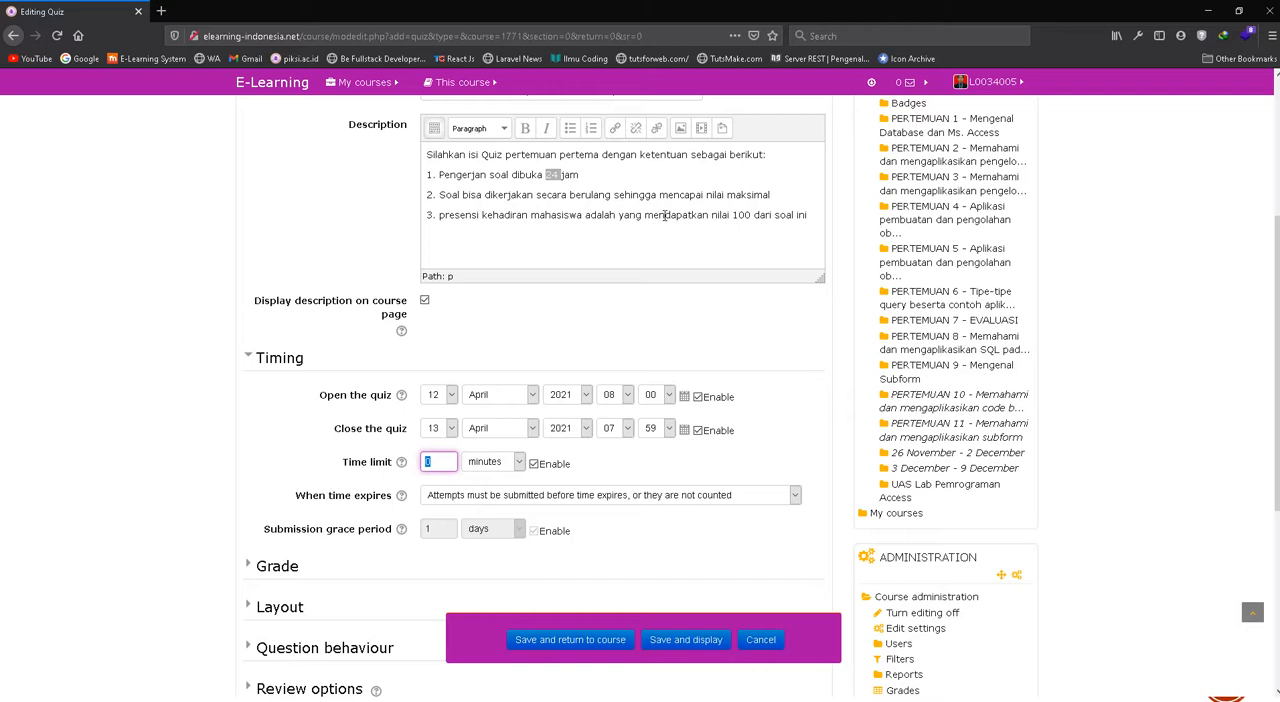
pyautogui.click(534, 464)
# Expand the quiz's Grade settings and set the grade to pass to 10, with the grade category left as Uncategorised
pyautogui.scroll(-3, 573, 466)
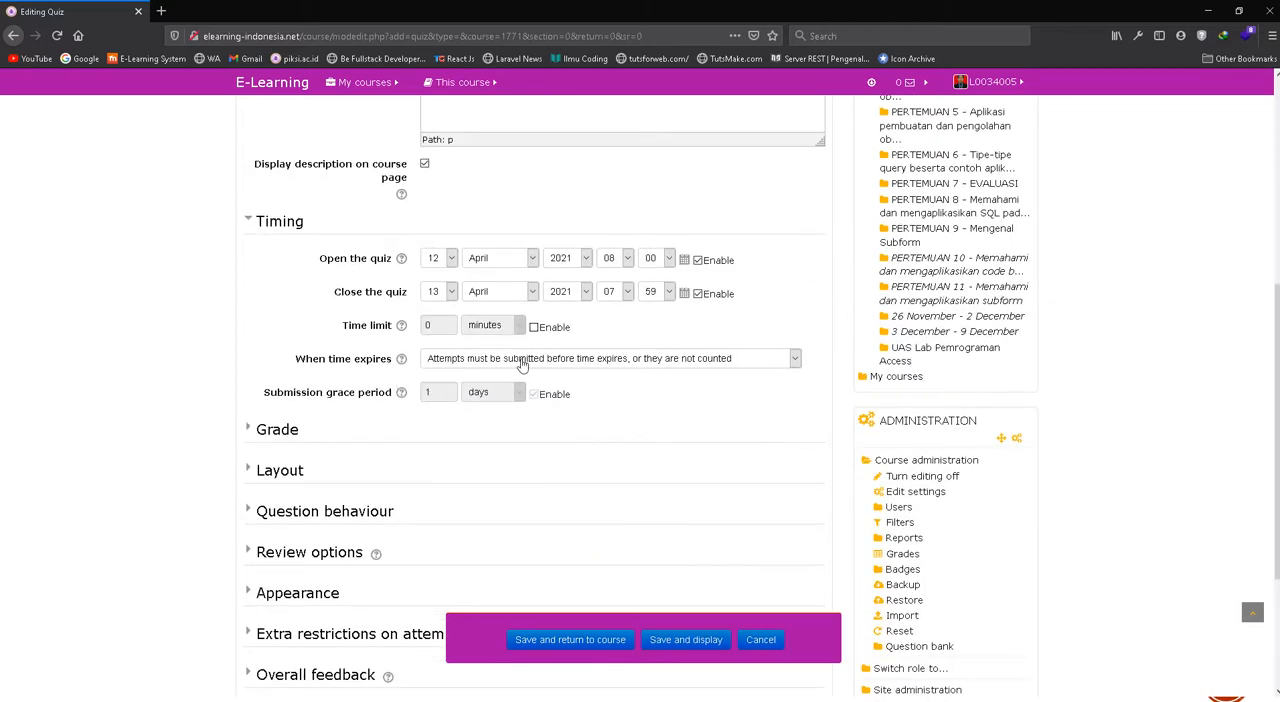
pyautogui.click(280, 436)
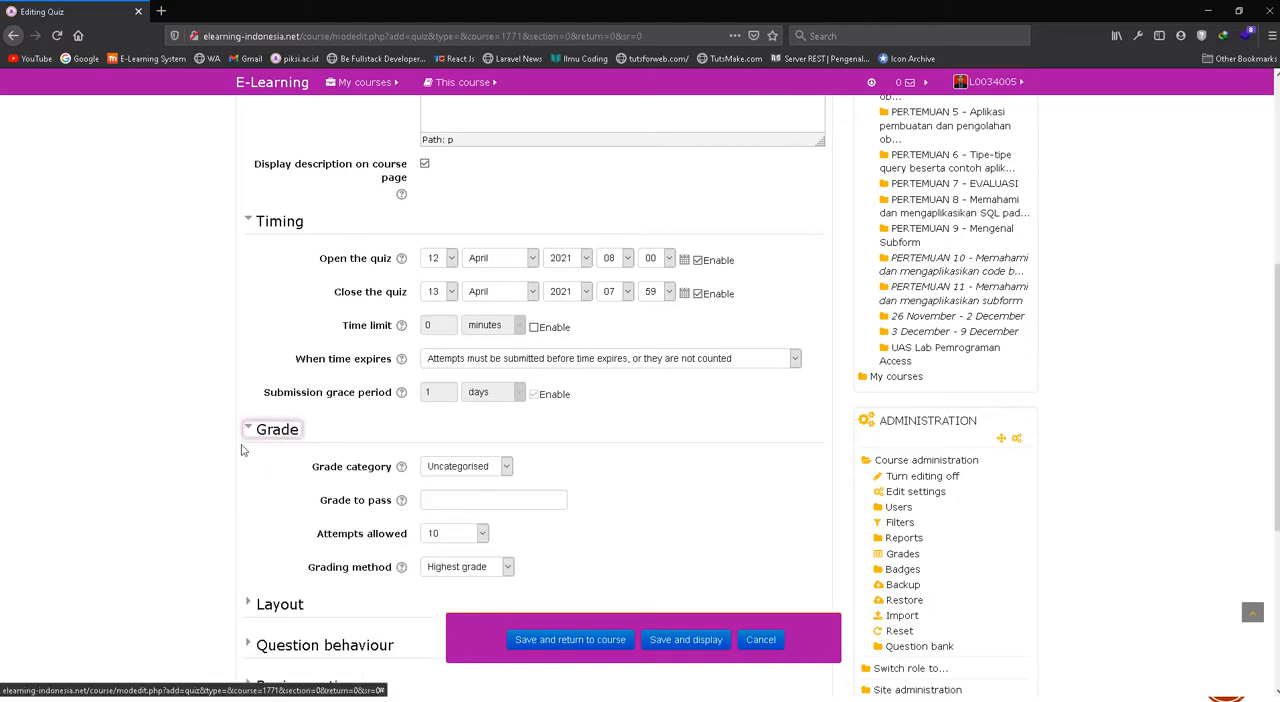
pyautogui.click(457, 467)
pyautogui.click(458, 473)
pyautogui.scroll(-1, 457, 473)
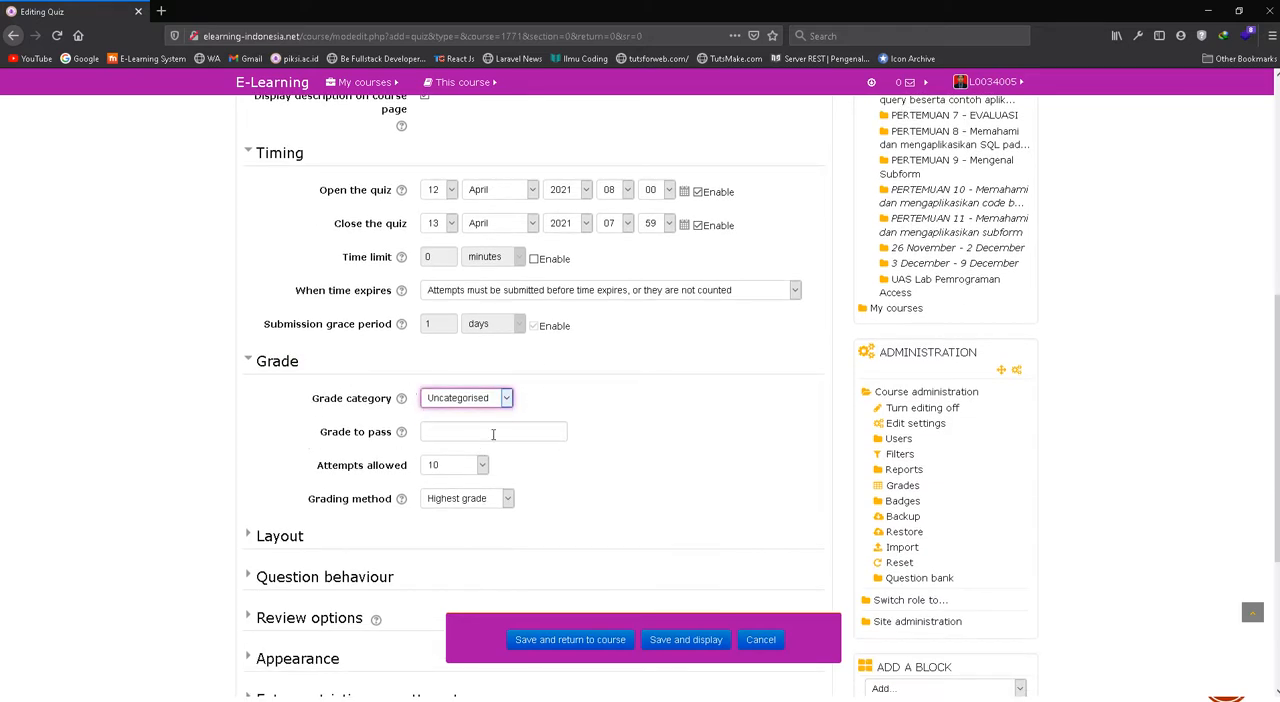
pyautogui.click(446, 431)
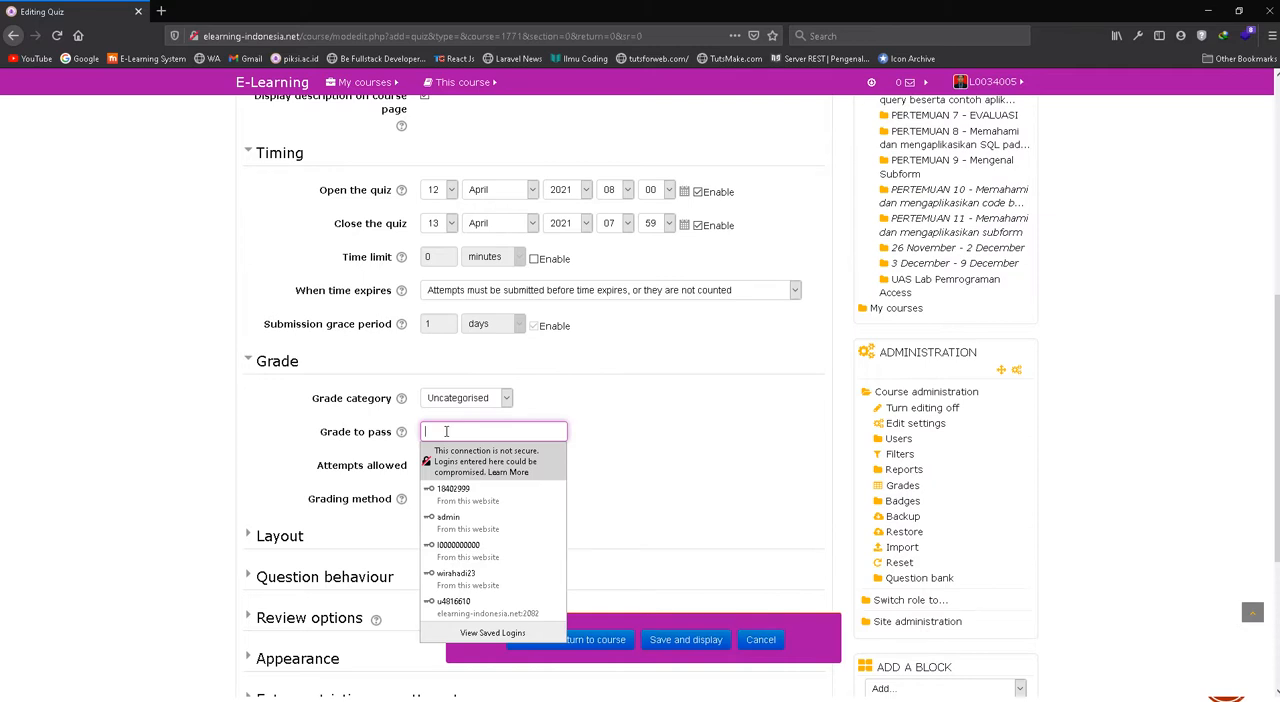
pyautogui.write('10')
pyautogui.press('BackSpace')
pyautogui.press('BackSpace')
pyautogui.write('10')
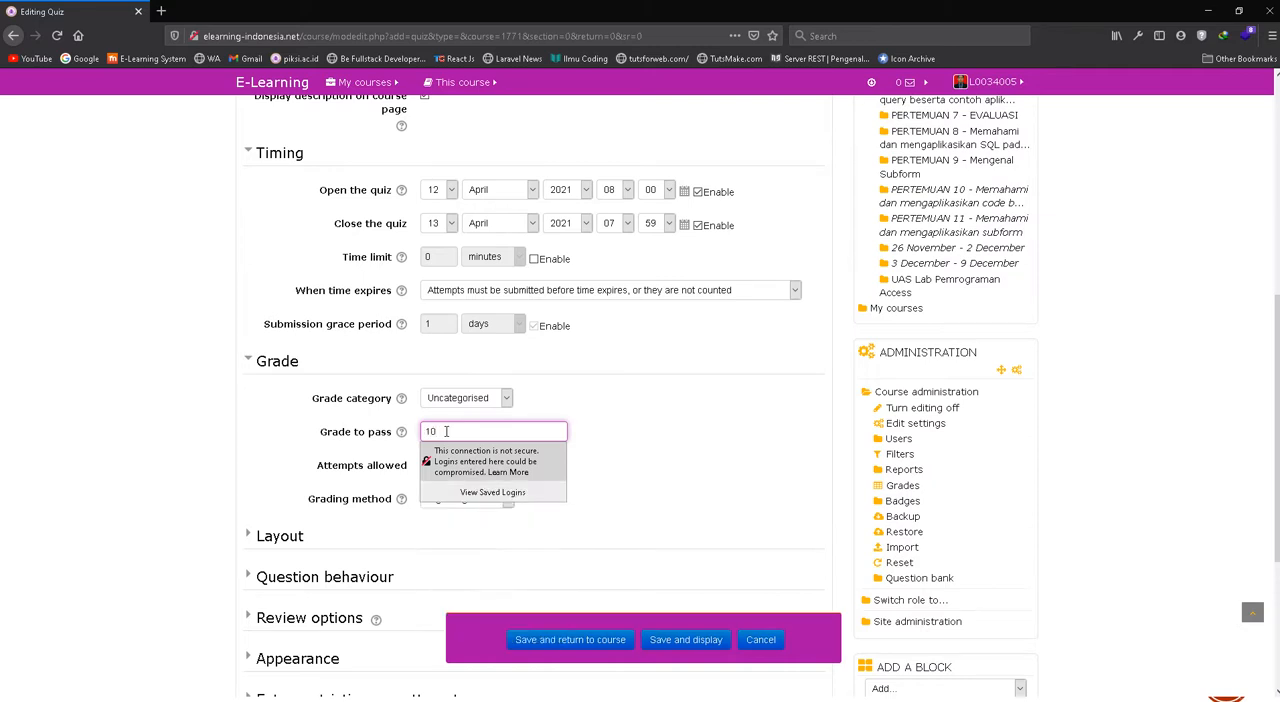
pyautogui.click(622, 392)
pyautogui.scroll(-1, 537, 337)
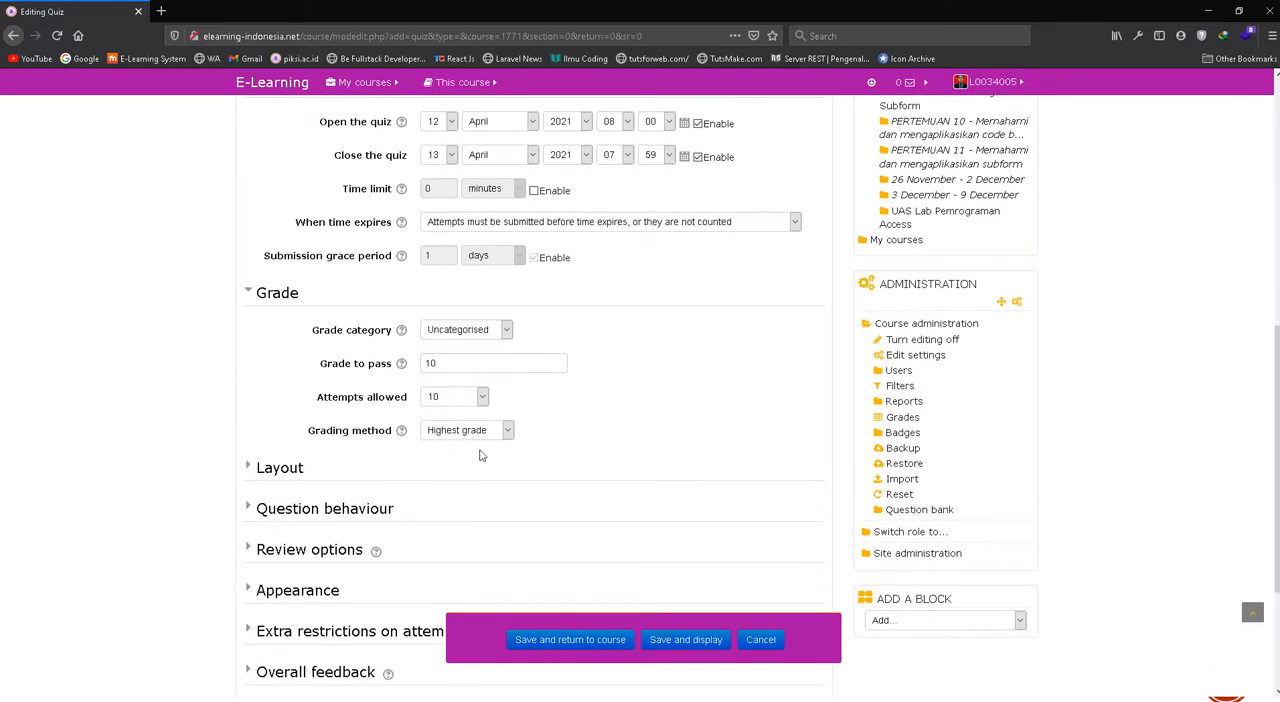
pyautogui.click(468, 400)
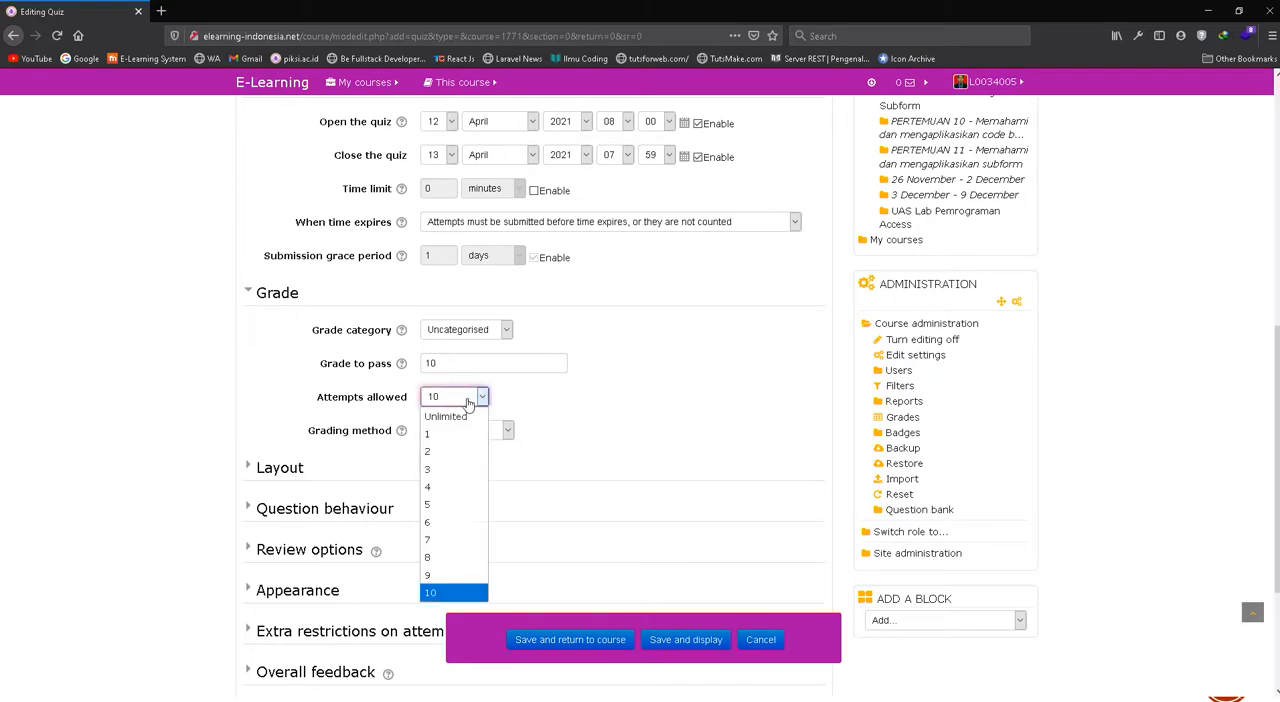
pyautogui.click(455, 417)
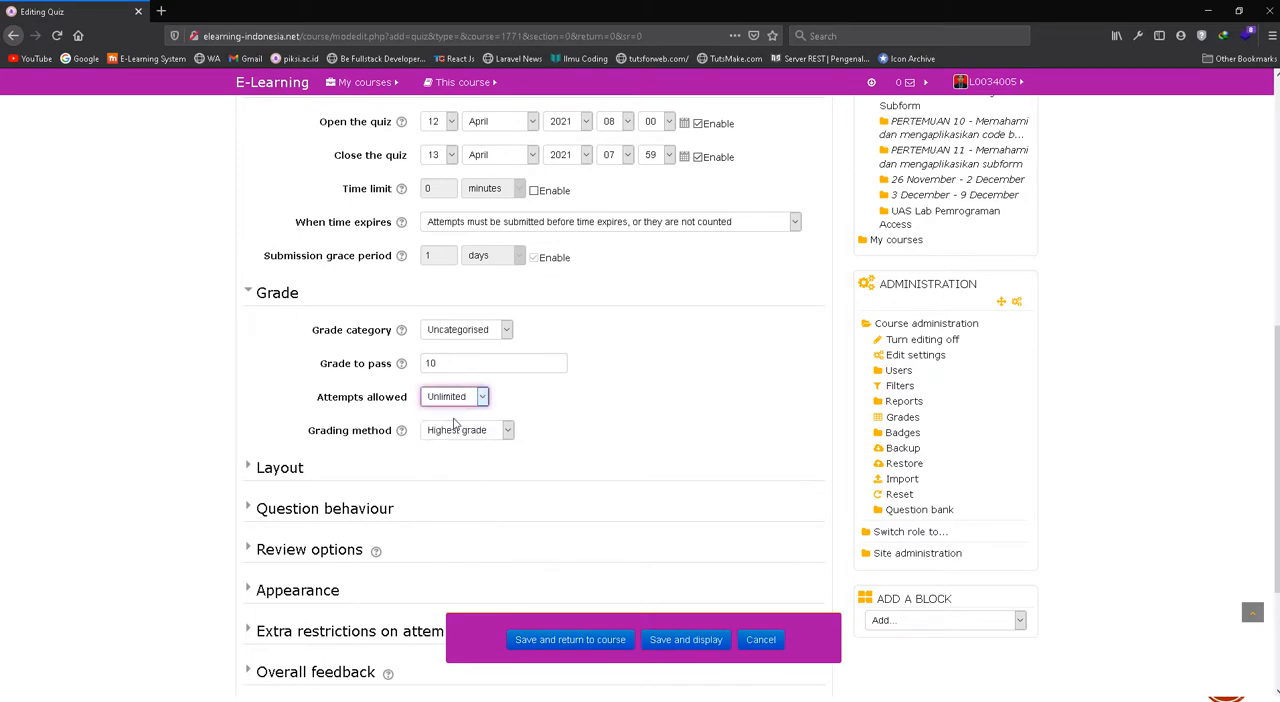
pyautogui.click(460, 401)
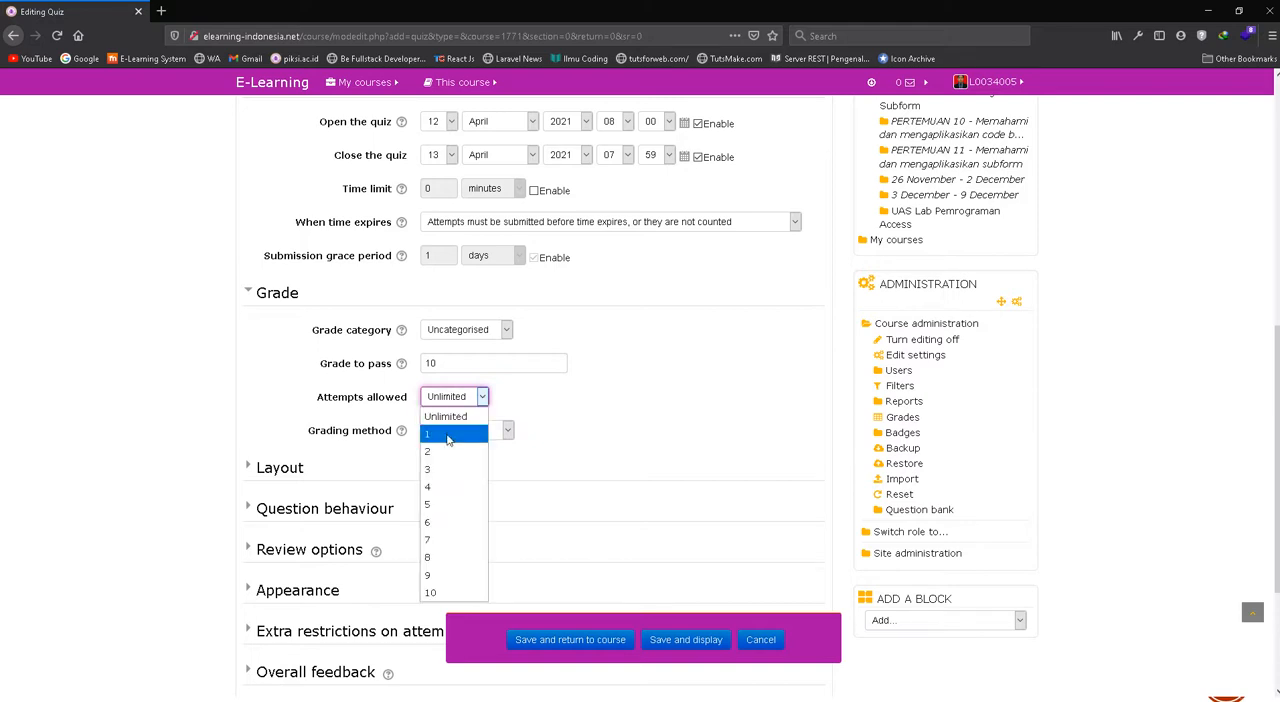
pyautogui.click(446, 432)
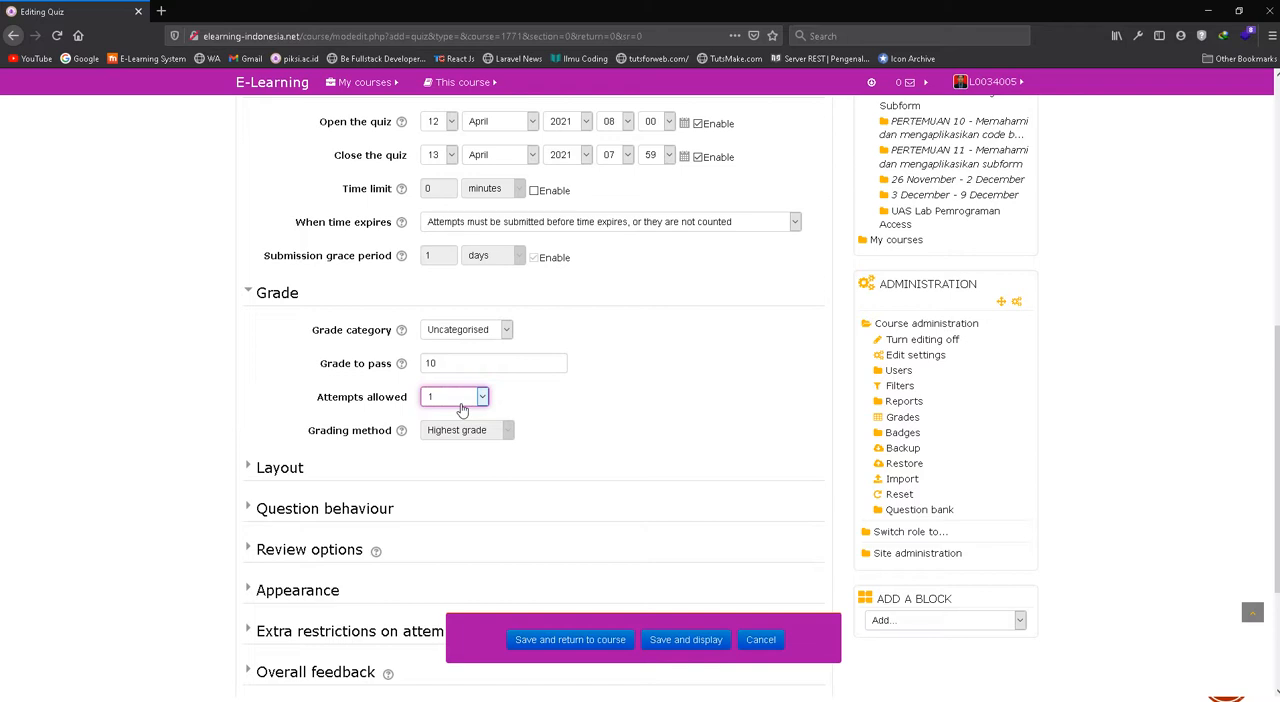
# Set the quiz's attempts allowed to Unlimited, with Highest grade as the grading method
pyautogui.click(461, 404)
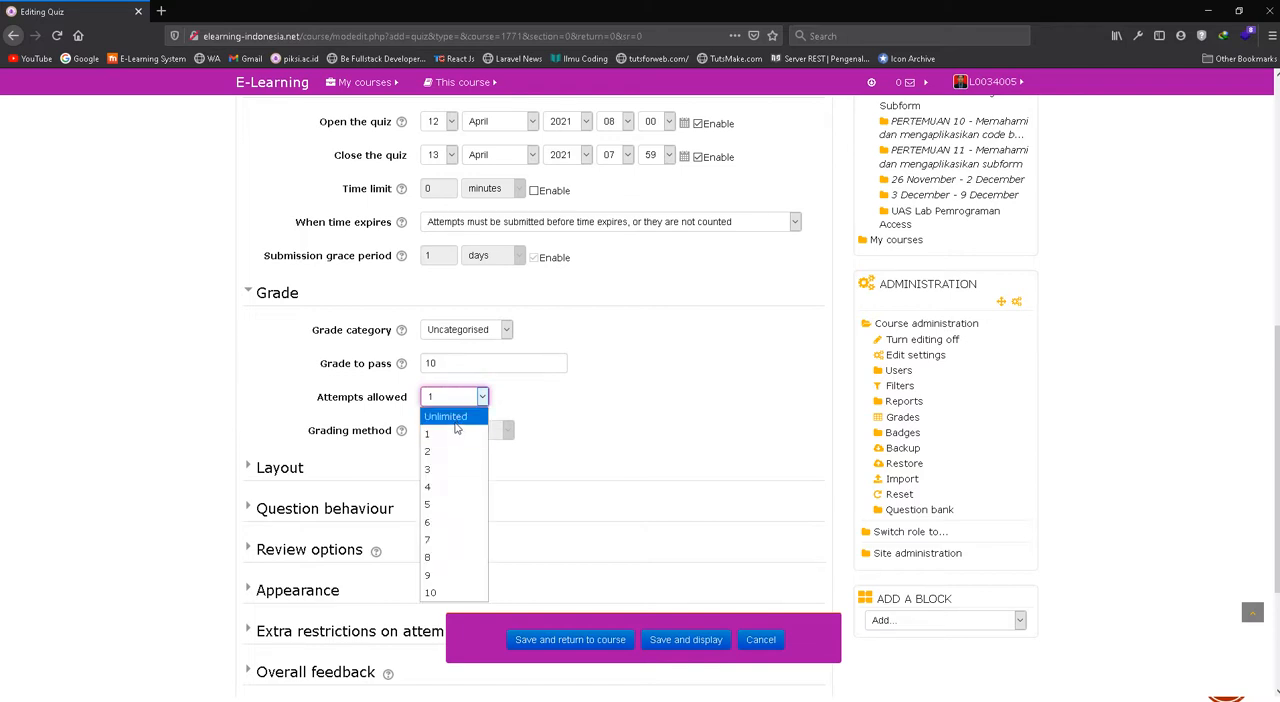
pyautogui.click(455, 422)
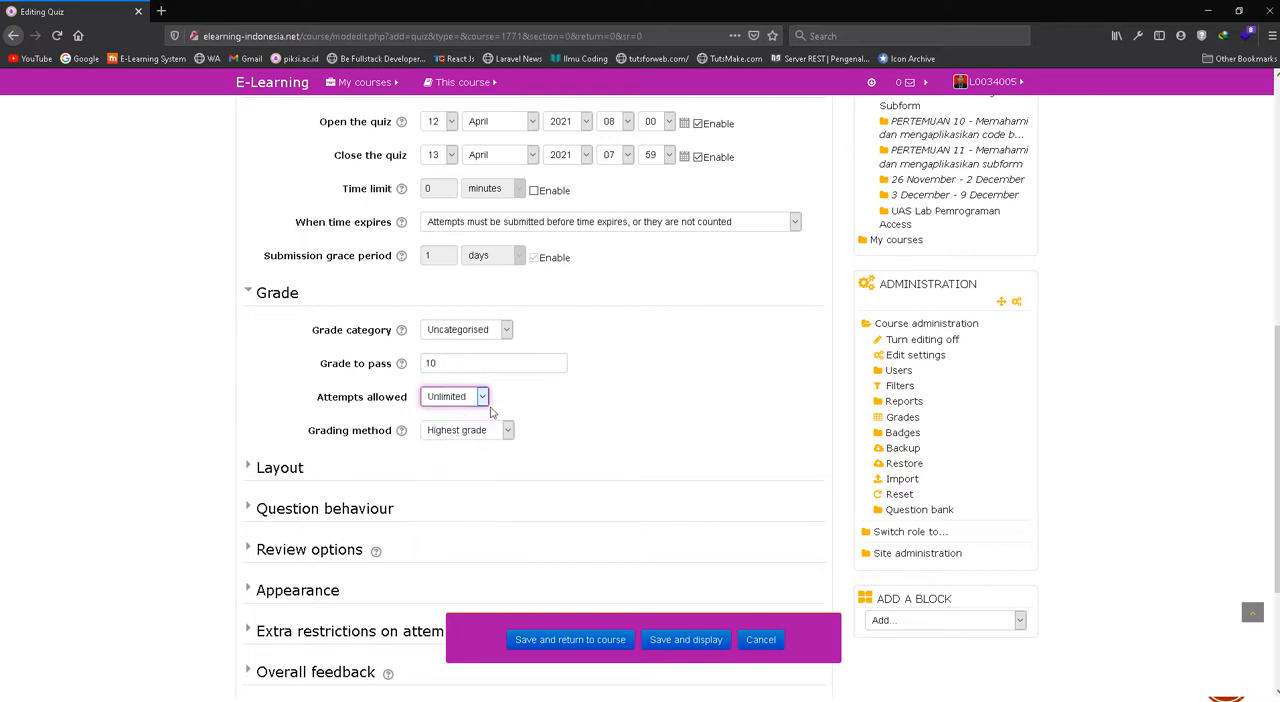
pyautogui.click(465, 432)
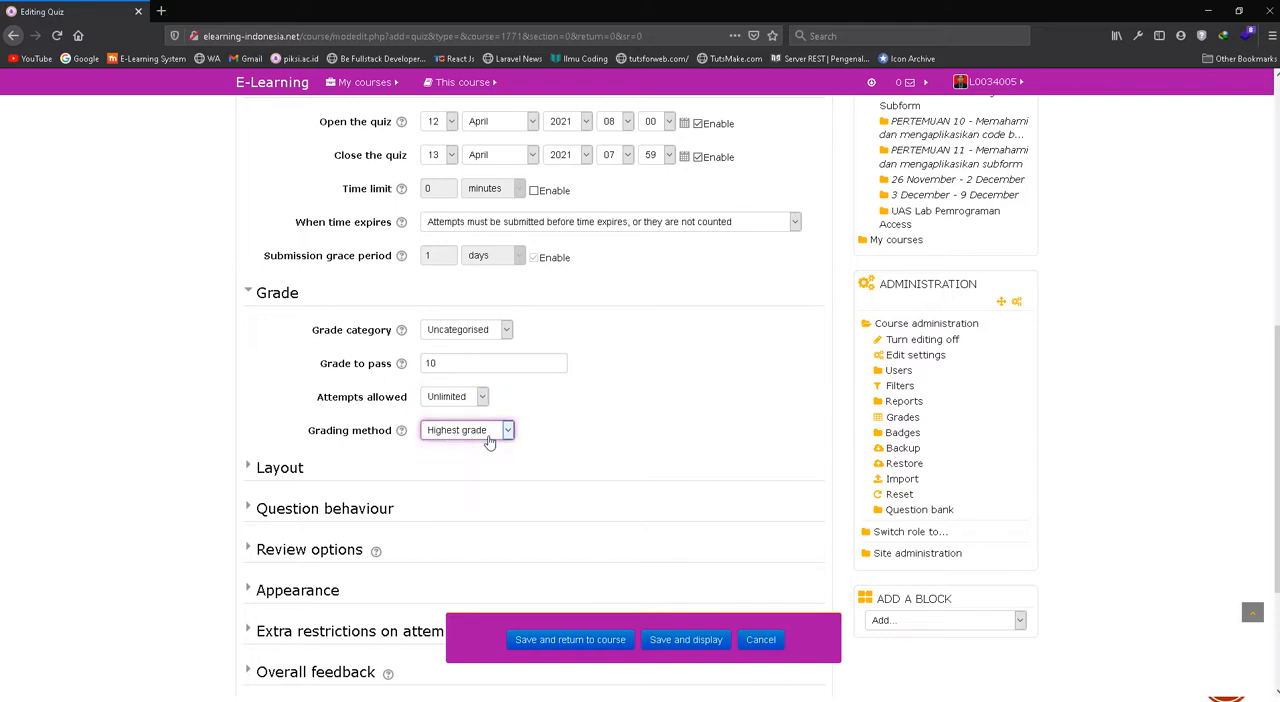
pyautogui.scroll(-3, 324, 505)
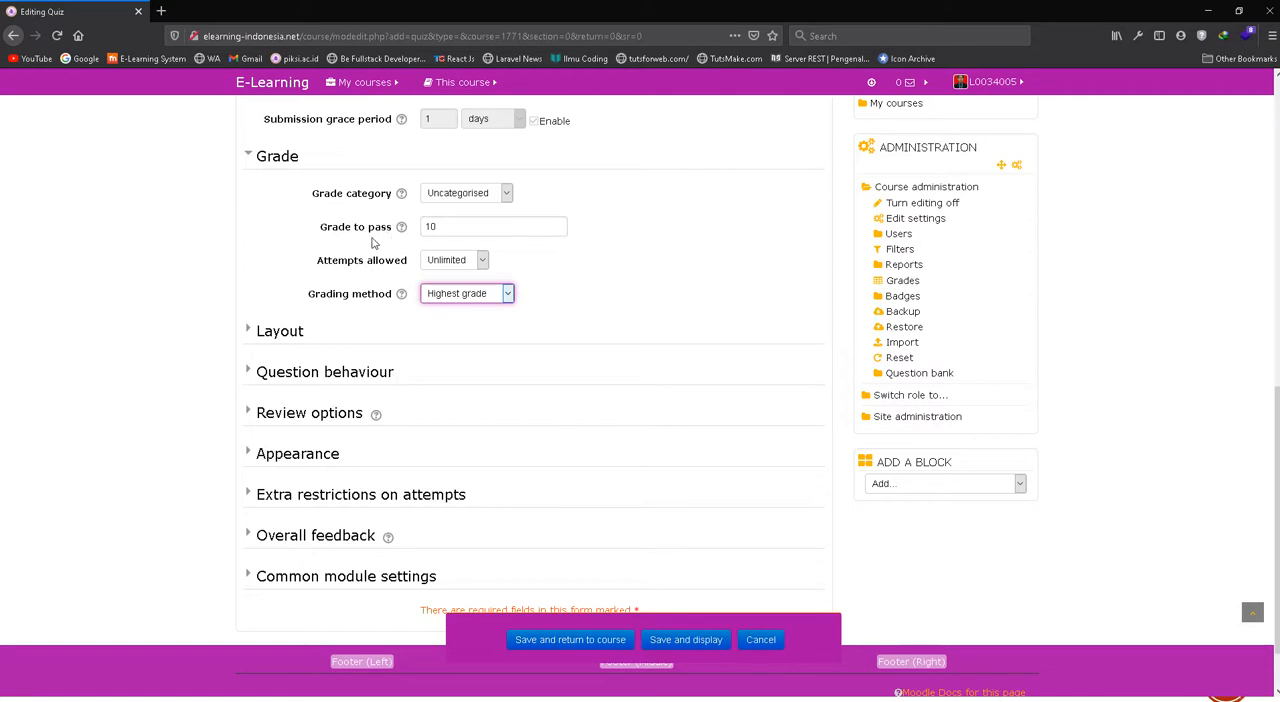
pyautogui.scroll(2, 372, 250)
pyautogui.scroll(3, 522, 312)
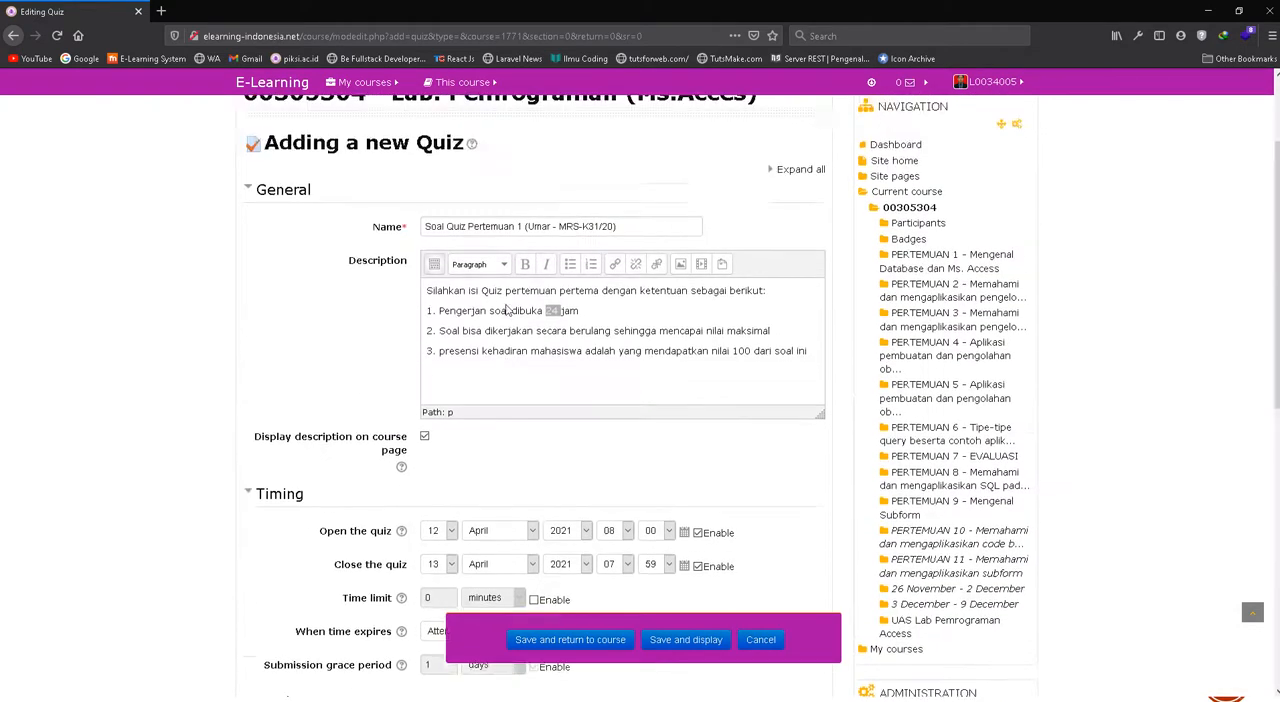
pyautogui.scroll(-3, 600, 450)
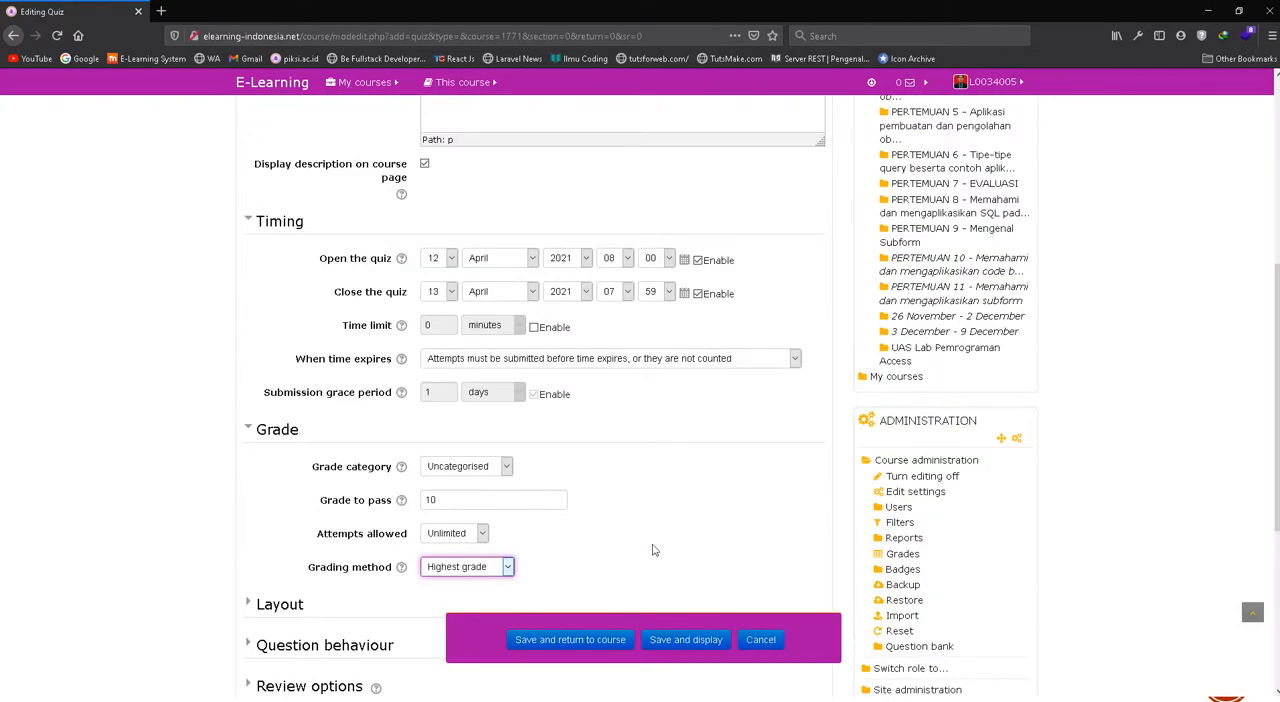
# Save the quiz settings, display the quiz, and open it for editing its questions
pyautogui.click(680, 645)
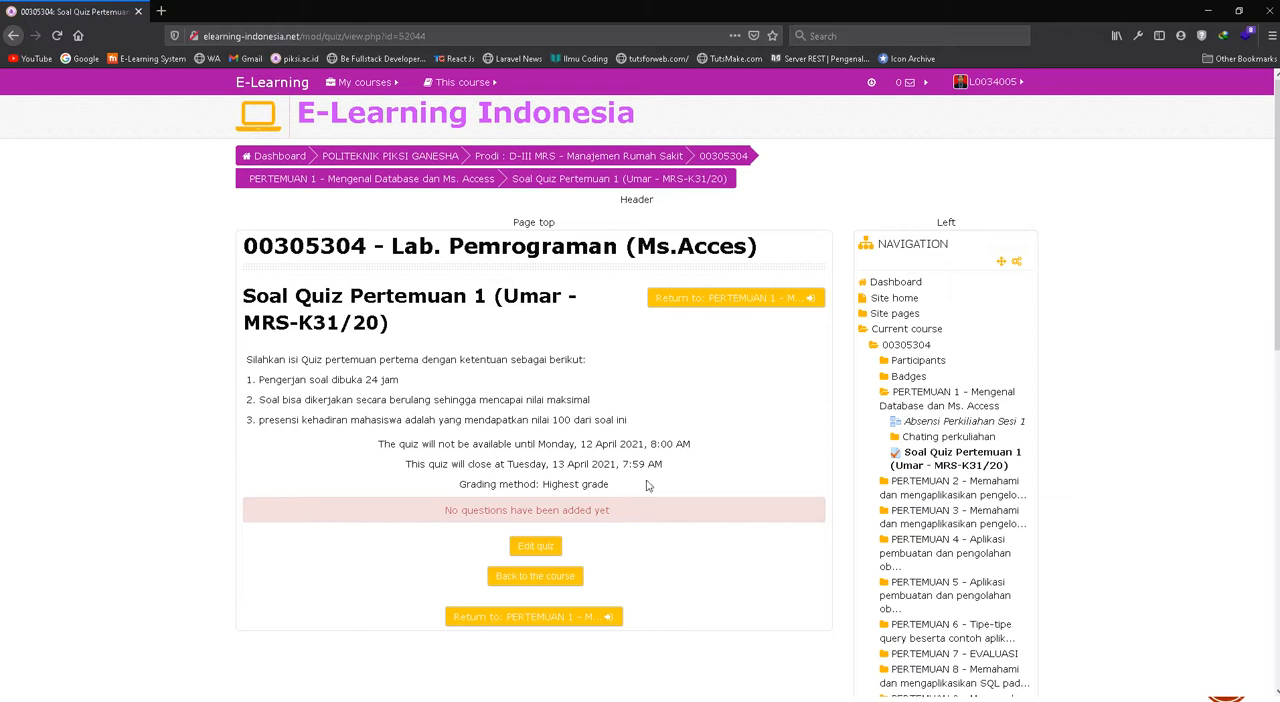
pyautogui.click(537, 546)
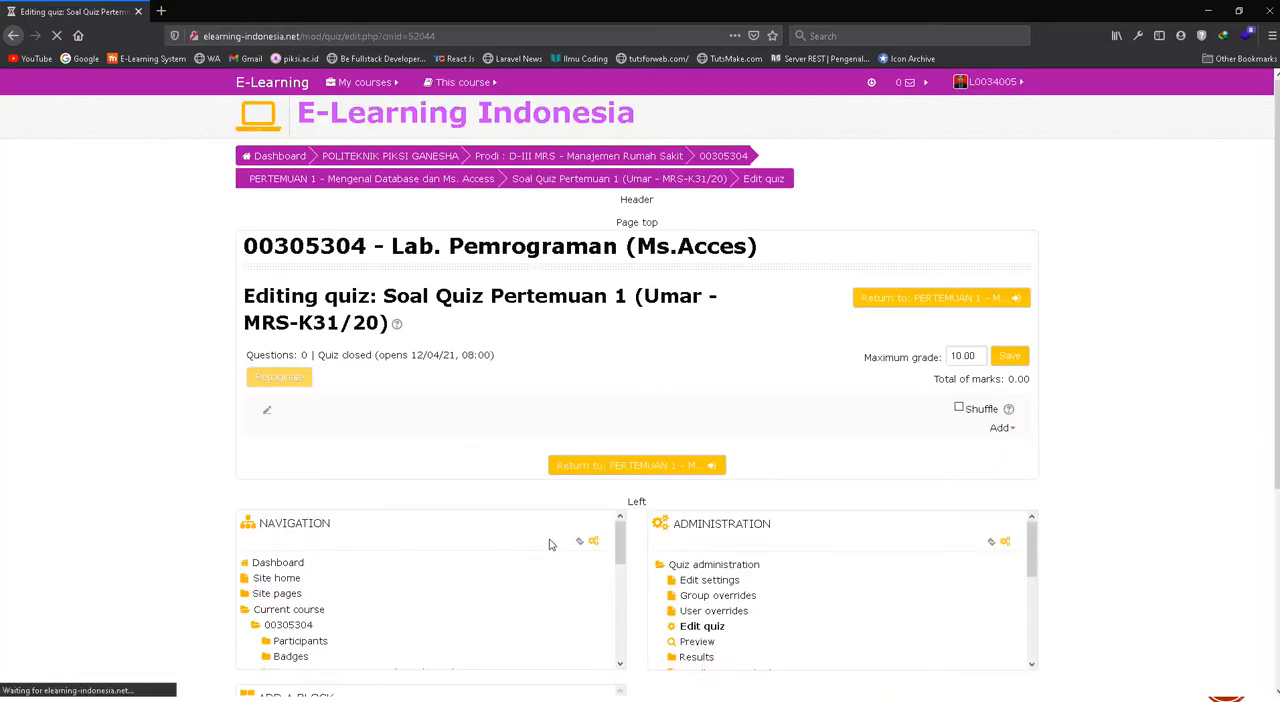
# Add all questions from the question bank category "Soal Quiz Pertemuan 1 Pengenalan database" to the quiz
pyautogui.click(1006, 432)
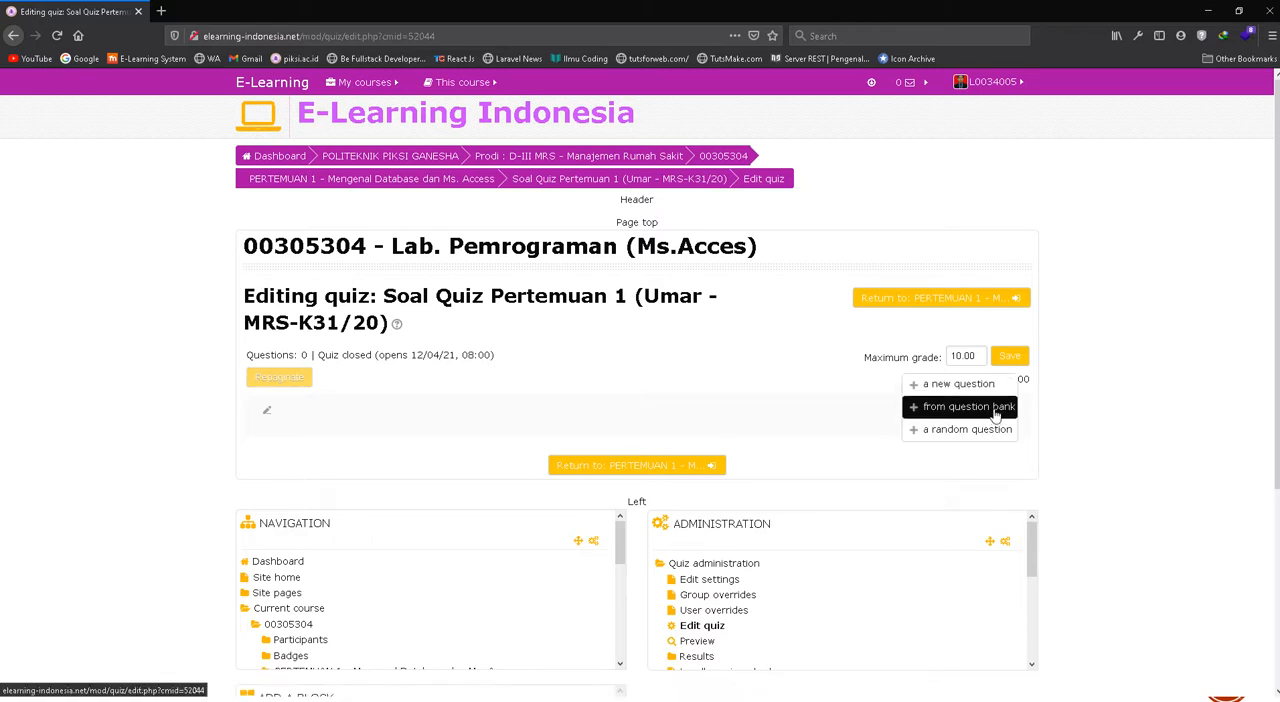
pyautogui.click(996, 414)
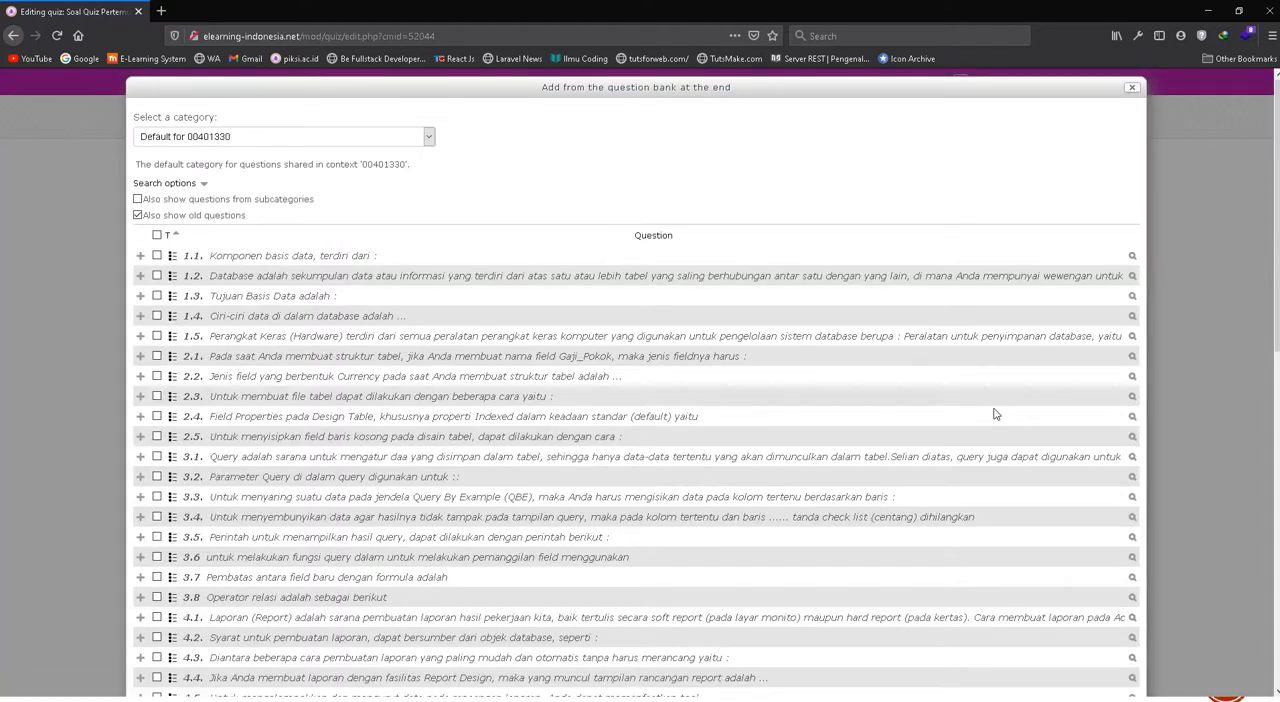
pyautogui.click(336, 145)
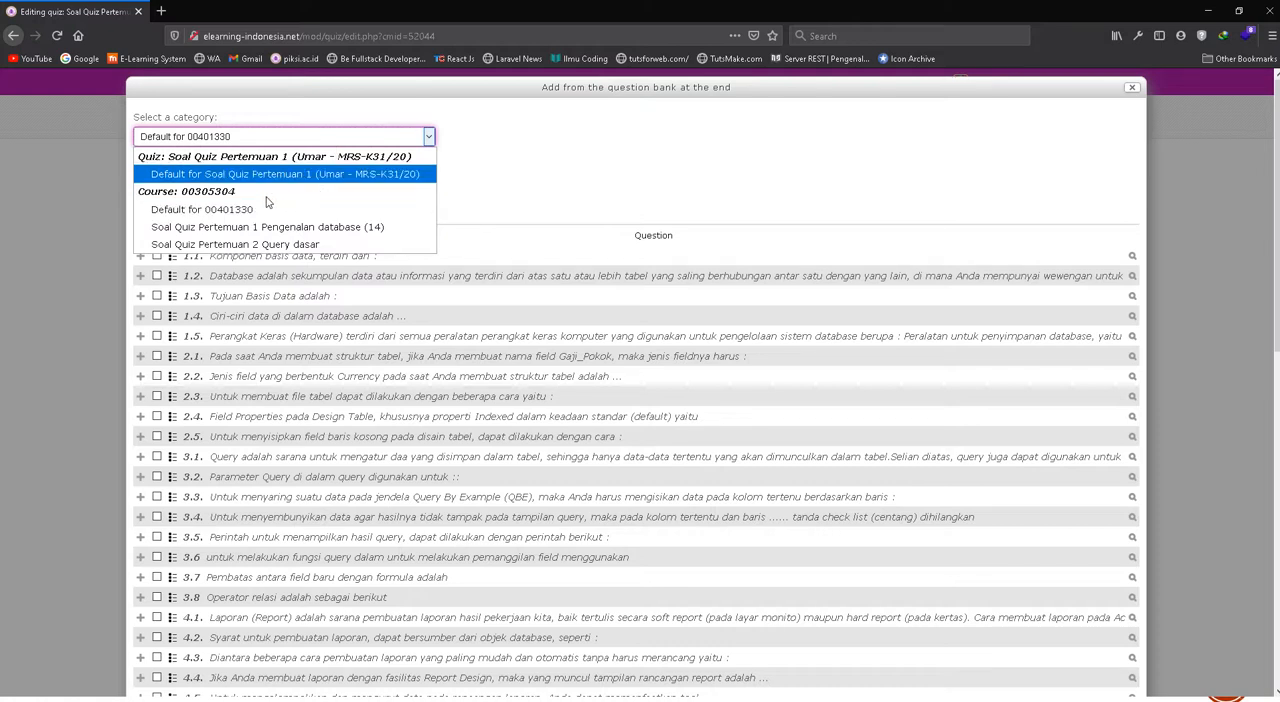
pyautogui.click(358, 227)
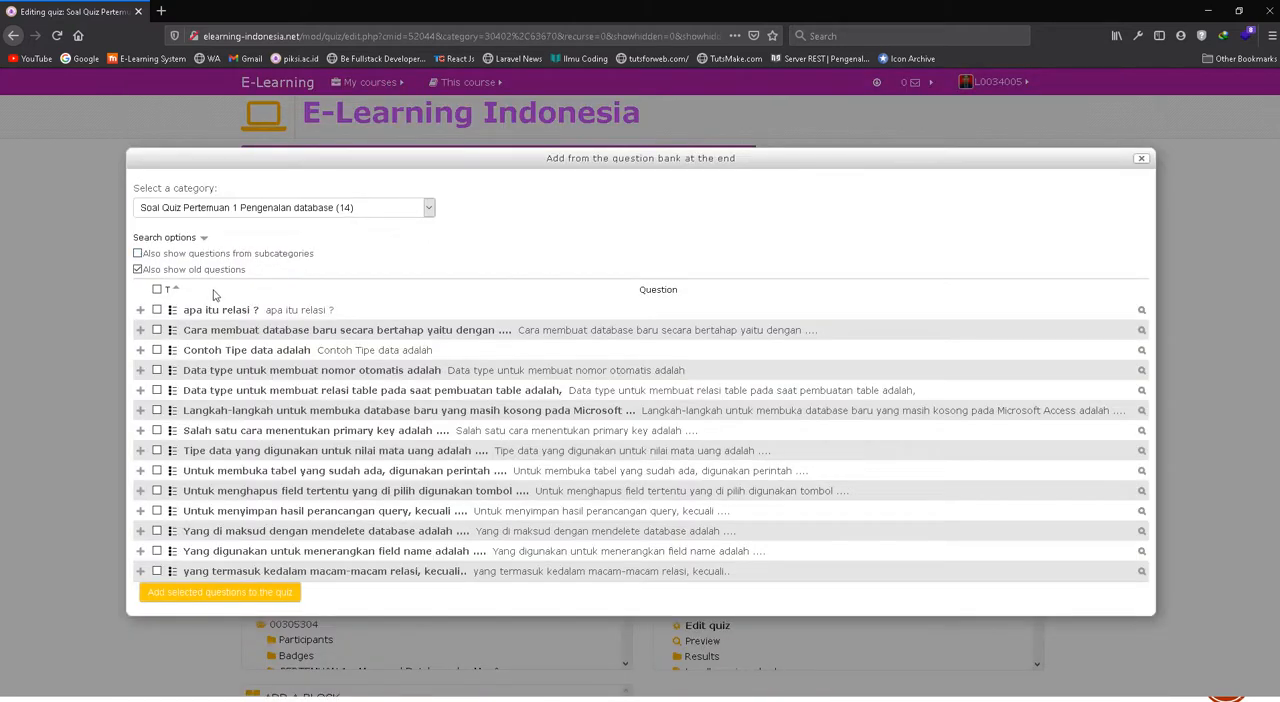
pyautogui.click(156, 289)
pyautogui.click(245, 594)
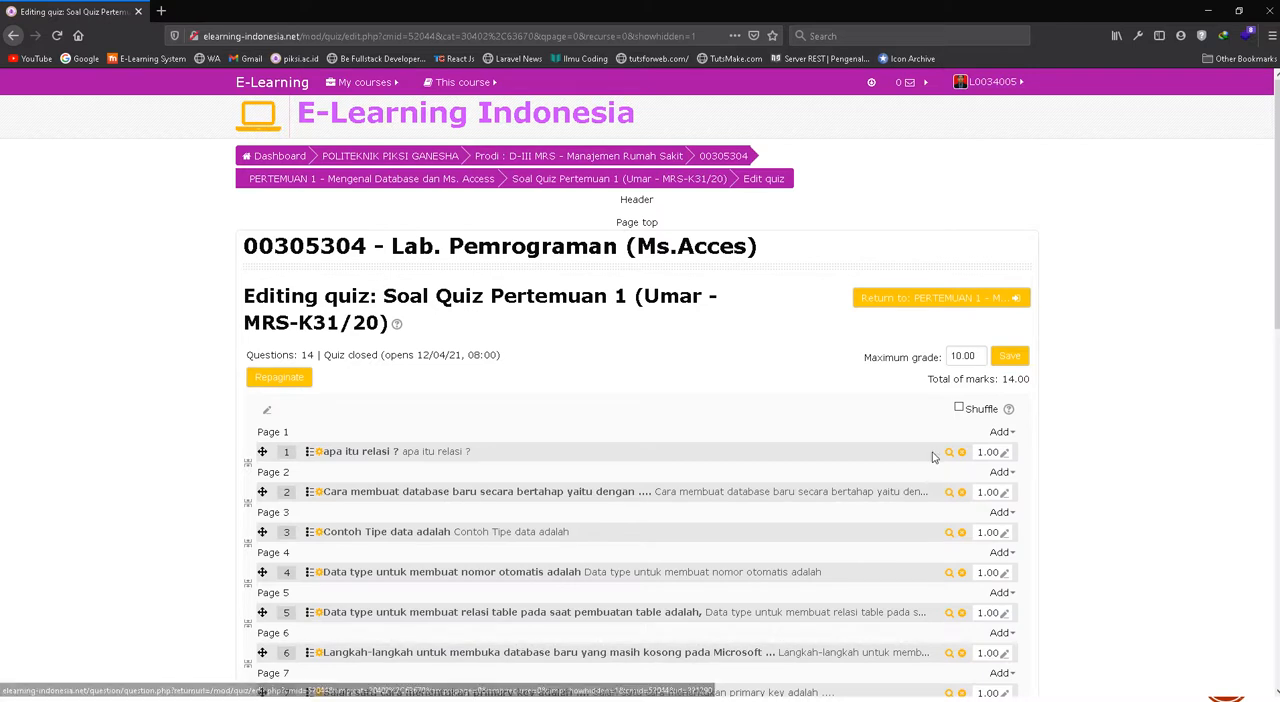
# Enable shuffling of the quiz questions, review the question list, and return to the PERTEMUAN 1 section of the course
pyautogui.click(959, 409)
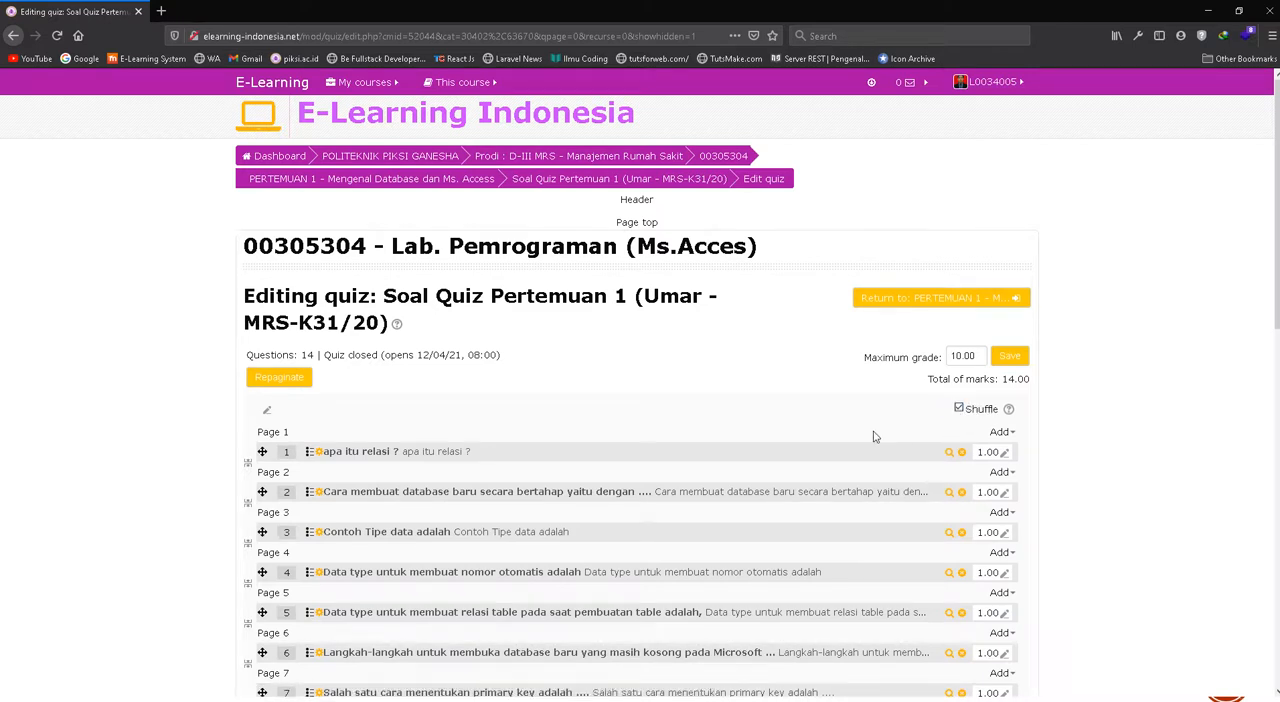
pyautogui.scroll(-3, 873, 436)
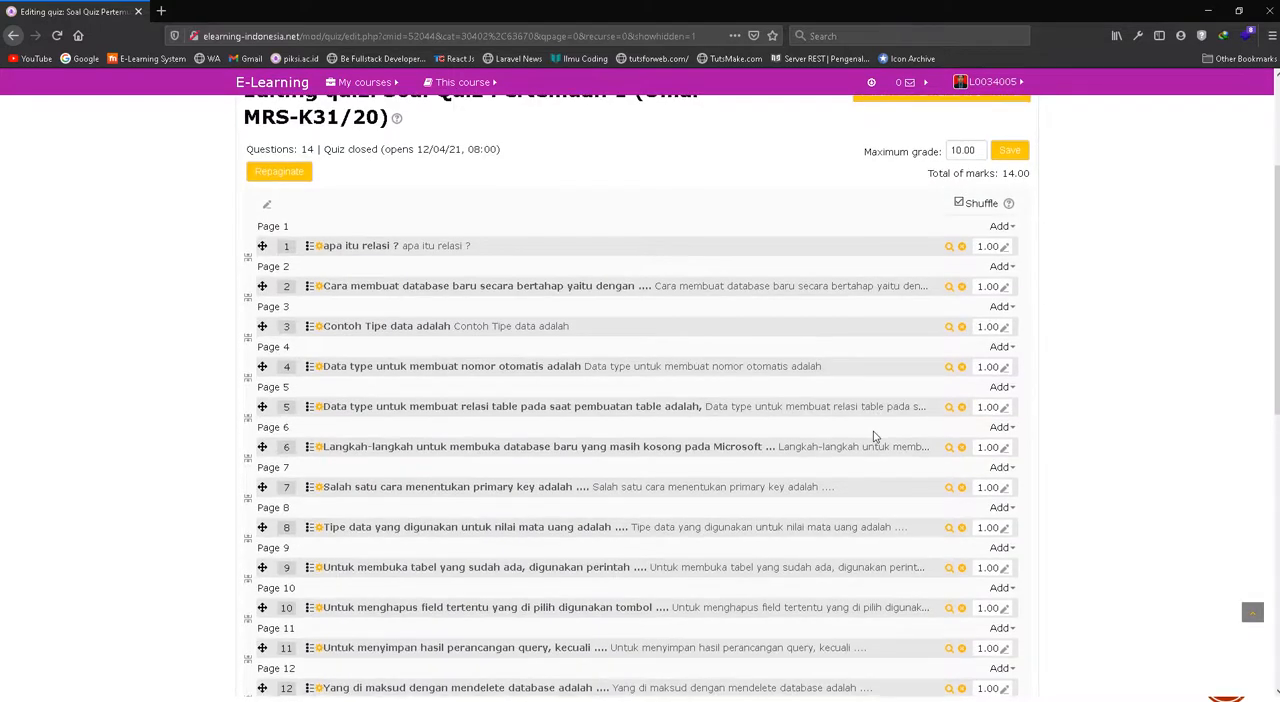
pyautogui.scroll(-2, 873, 432)
pyautogui.scroll(2, 872, 428)
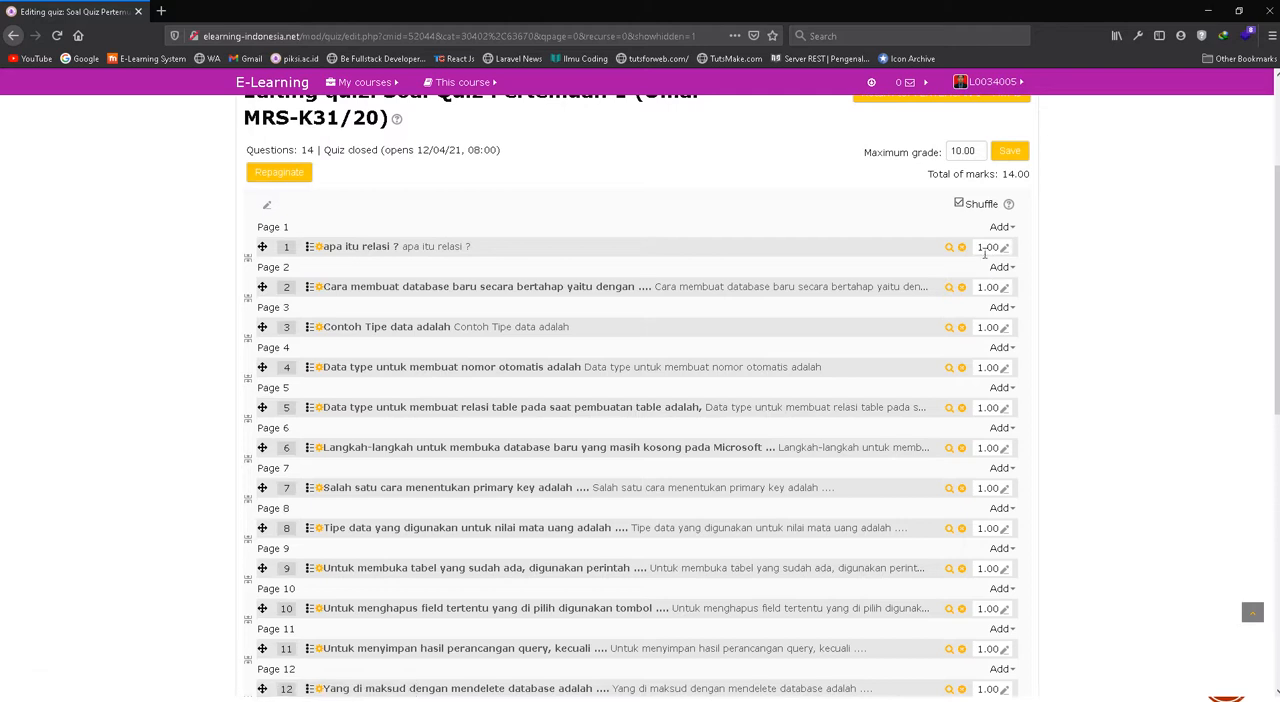
pyautogui.scroll(-9, 849, 374)
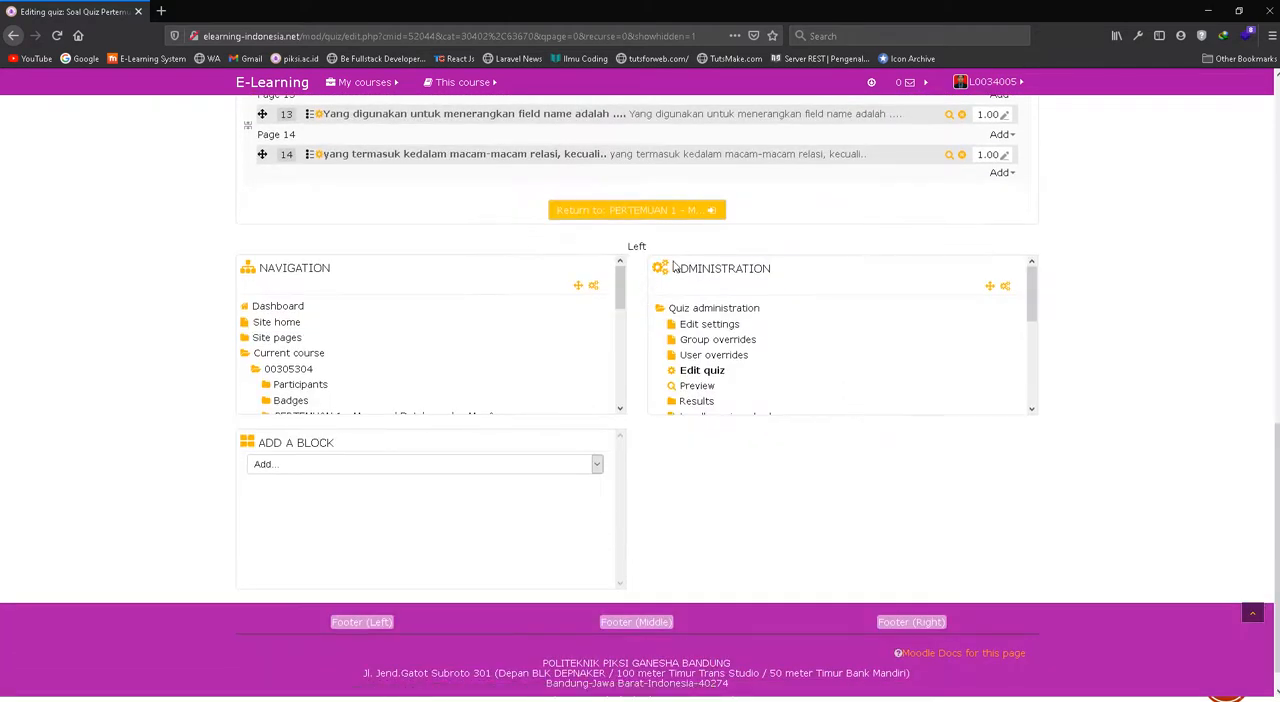
pyautogui.scroll(3, 693, 285)
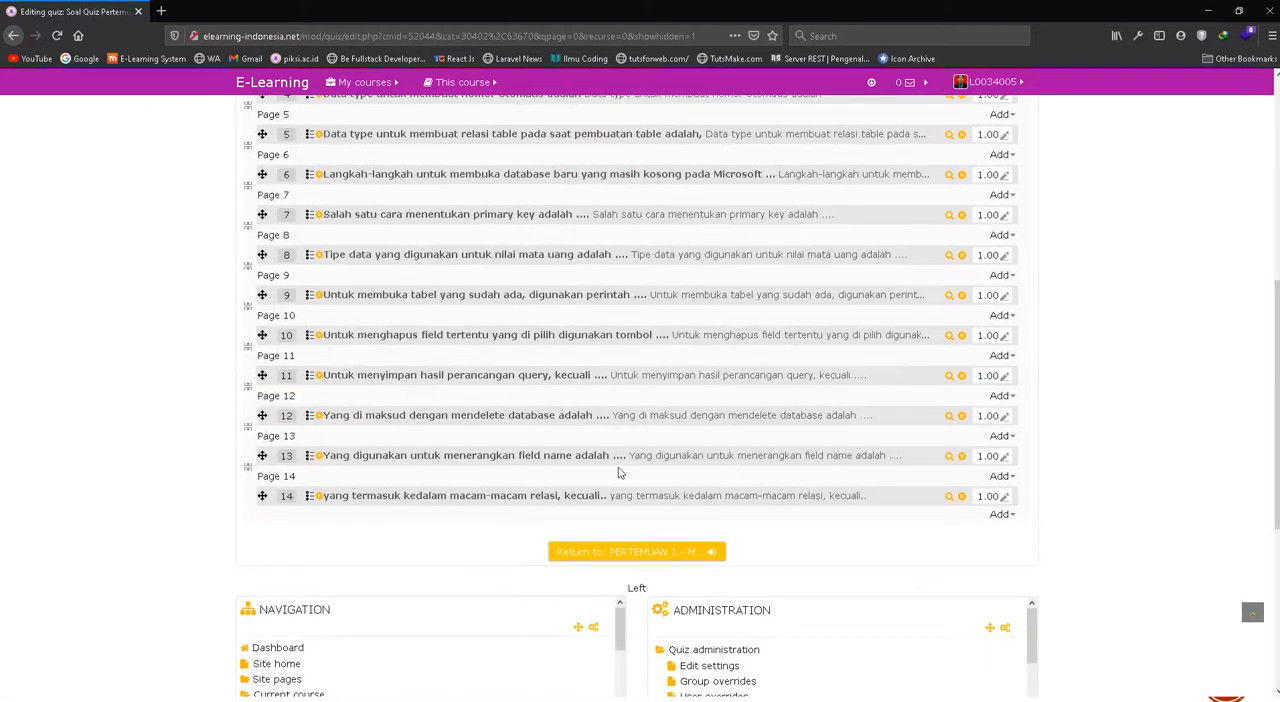
pyautogui.click(645, 554)
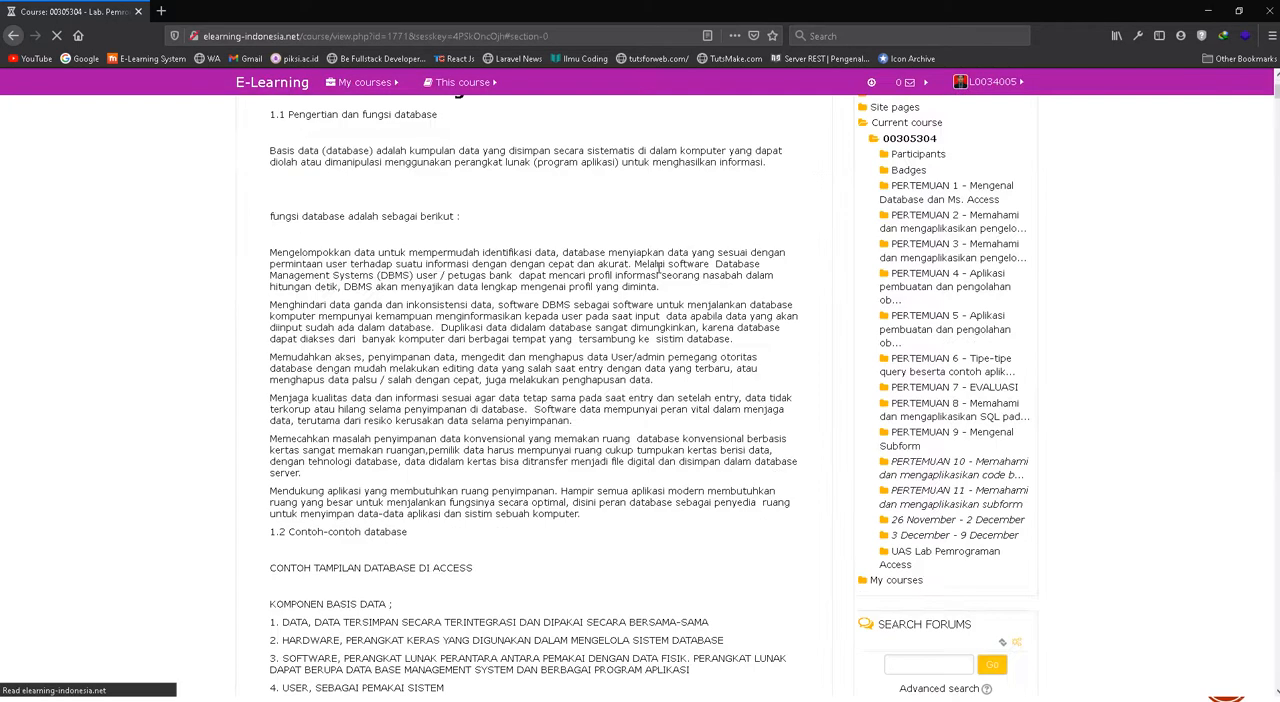
# Check the quiz entry and its description under PERTEMUAN 1, and turn course editing off
pyautogui.scroll(-3, 658, 299)
pyautogui.scroll(-5, 658, 299)
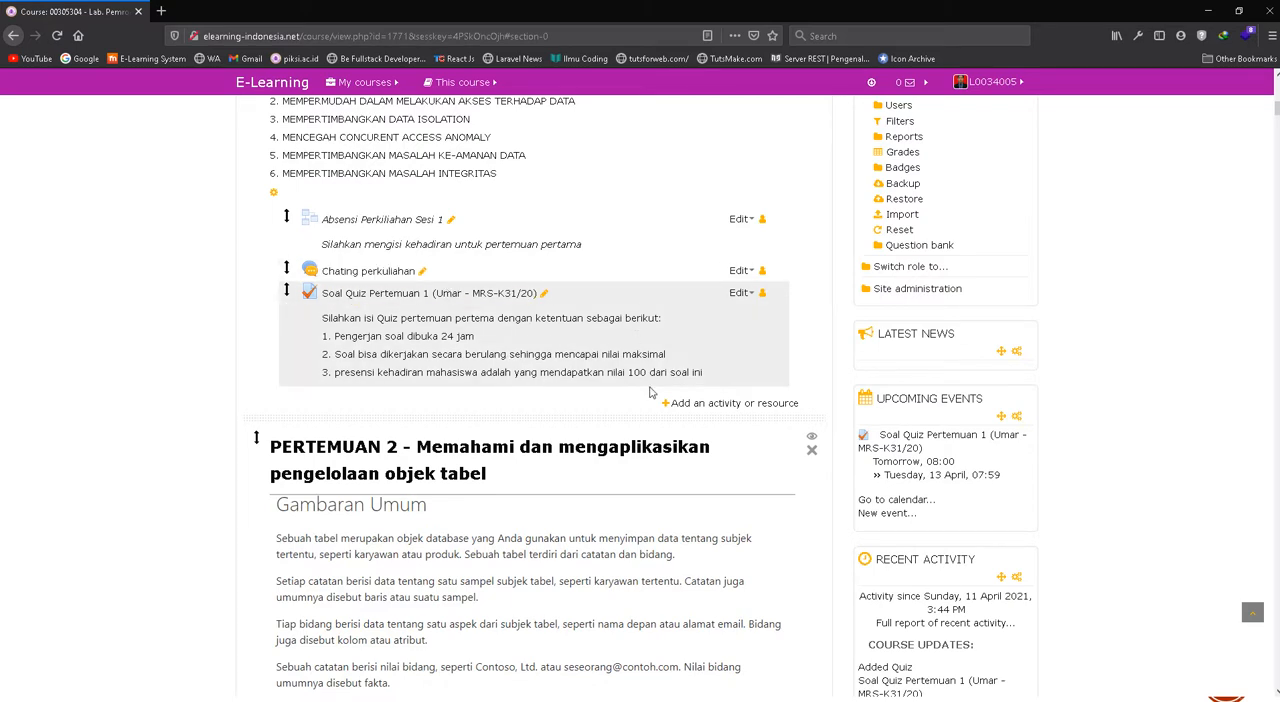
pyautogui.scroll(8, 650, 393)
pyautogui.scroll(-4, 520, 468)
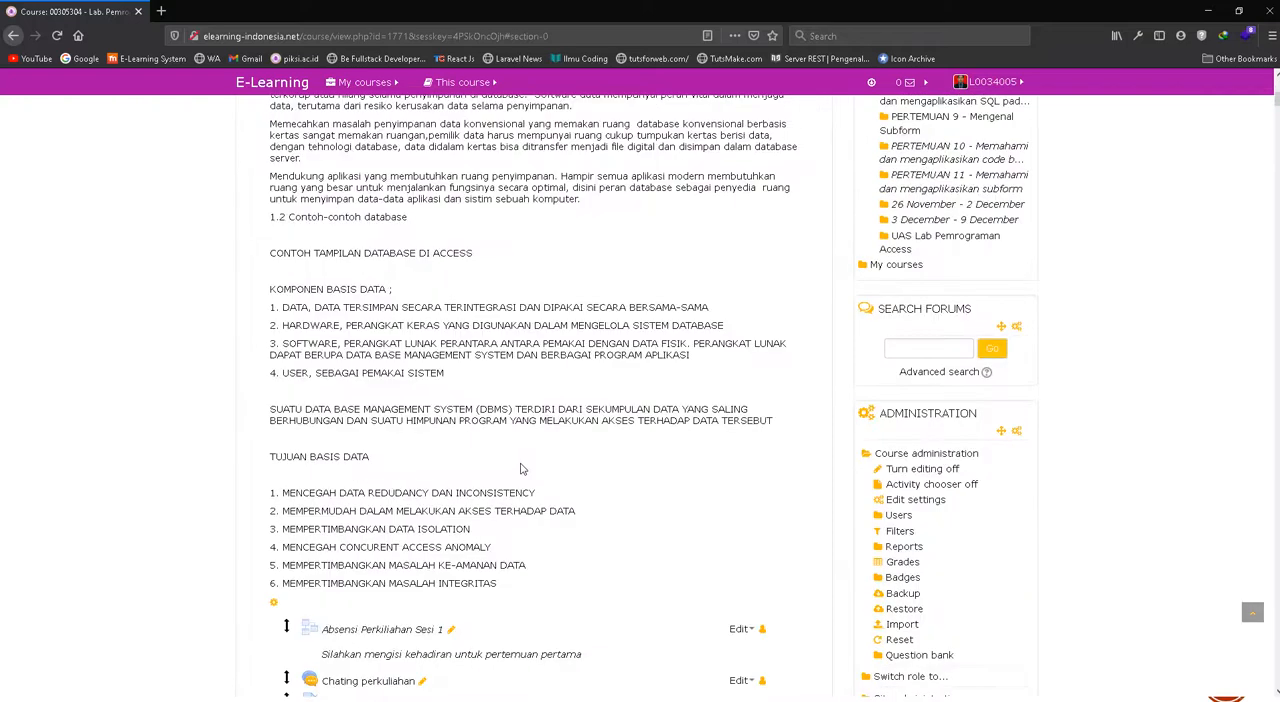
pyautogui.scroll(-3, 520, 468)
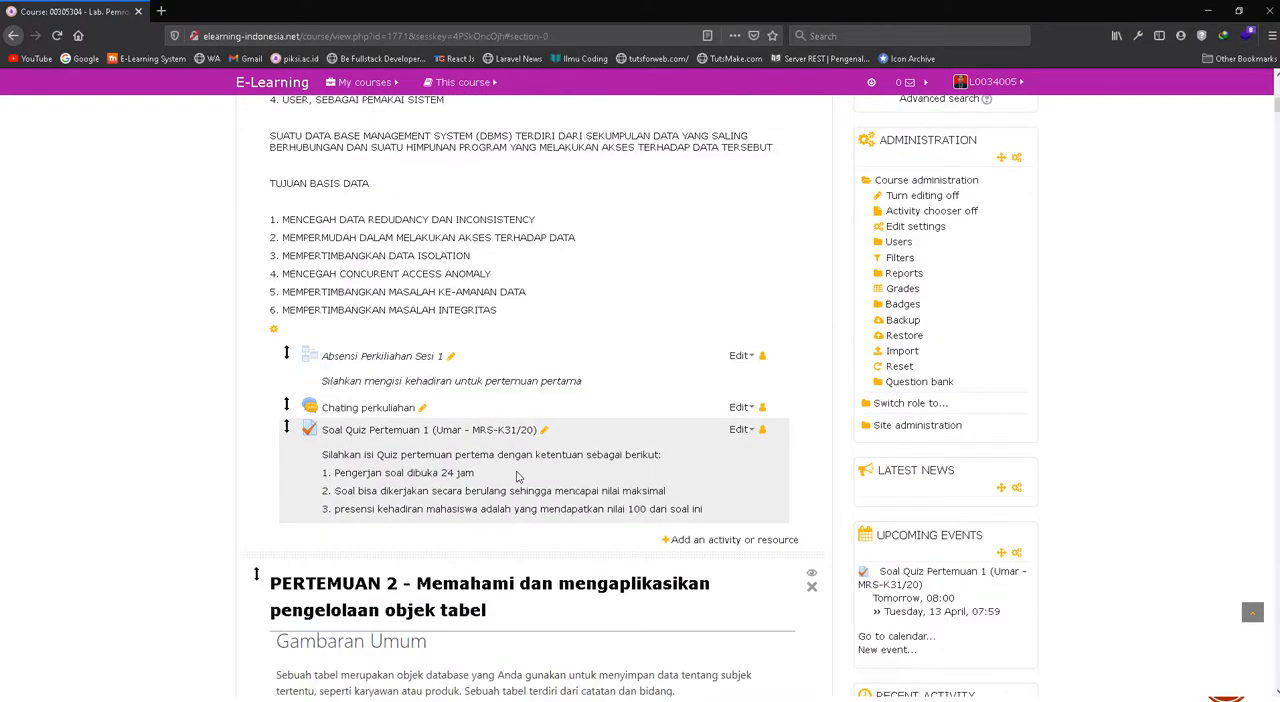
pyautogui.scroll(8, 540, 427)
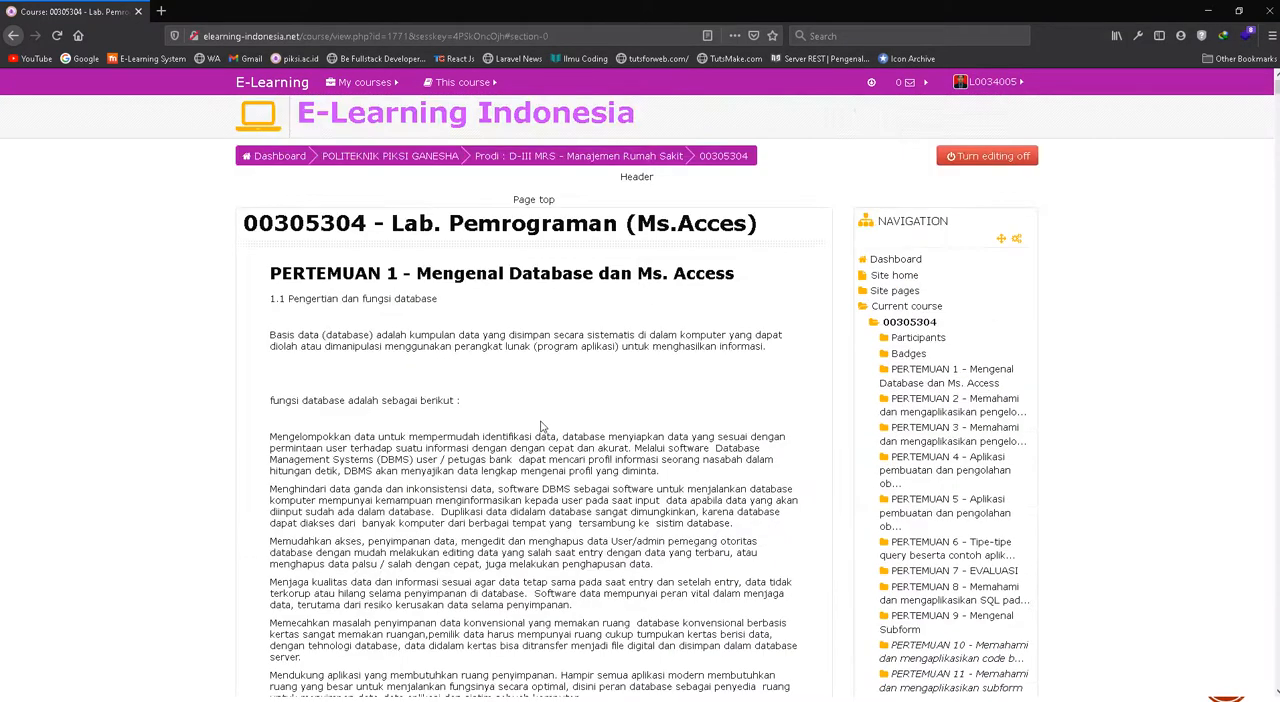
pyautogui.click(978, 160)
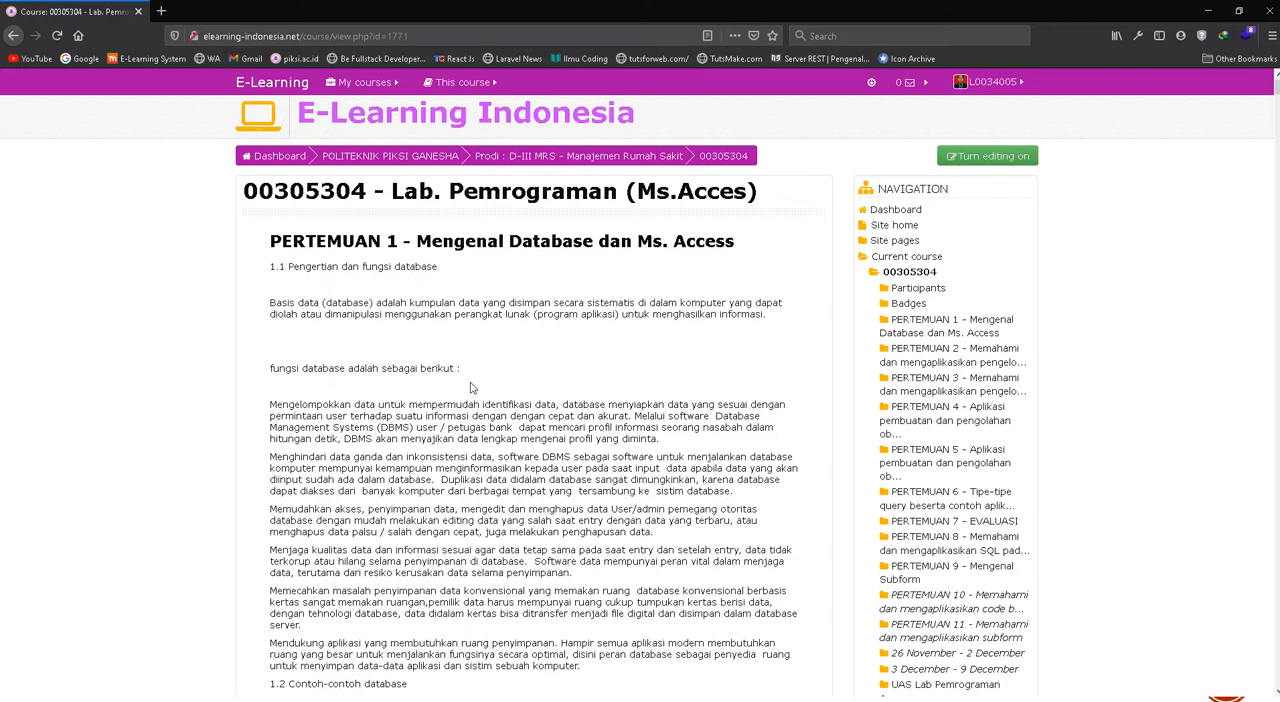
# Open the Soal Quiz Pertemuan 1 activity from the PERTEMUAN 1 section of the course page
pyautogui.scroll(-10, 472, 388)
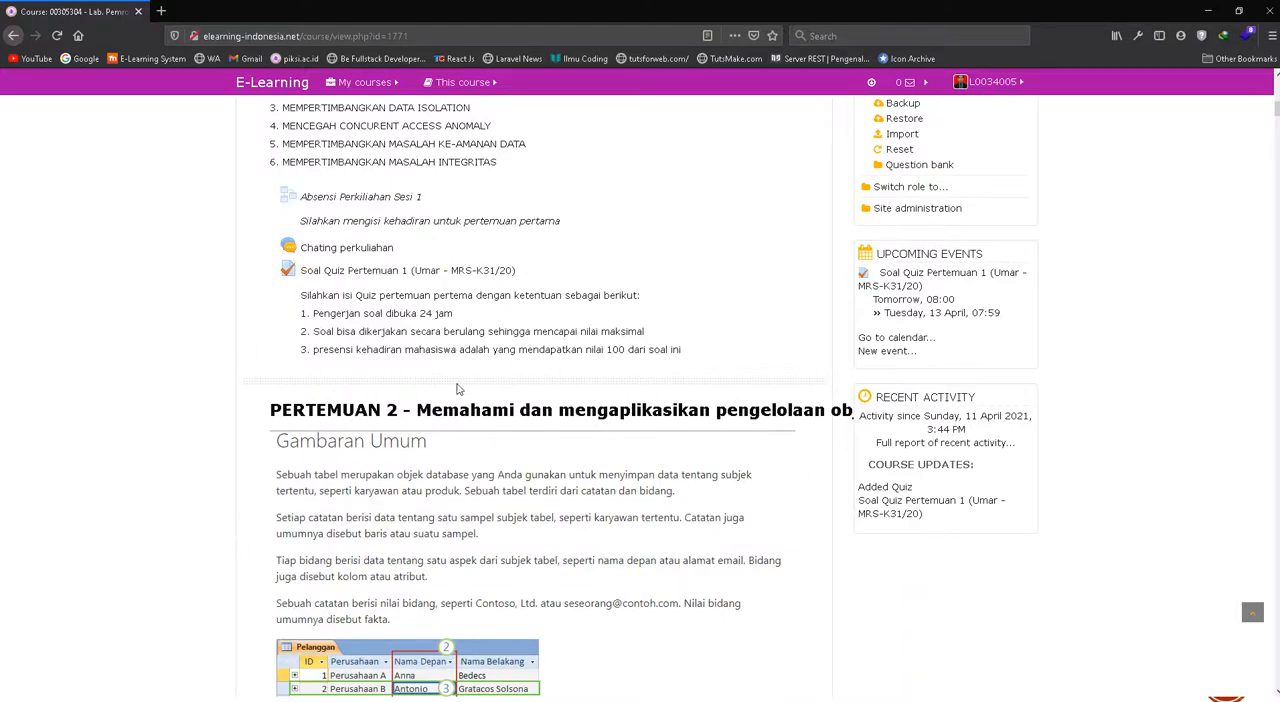
pyautogui.press('Home')
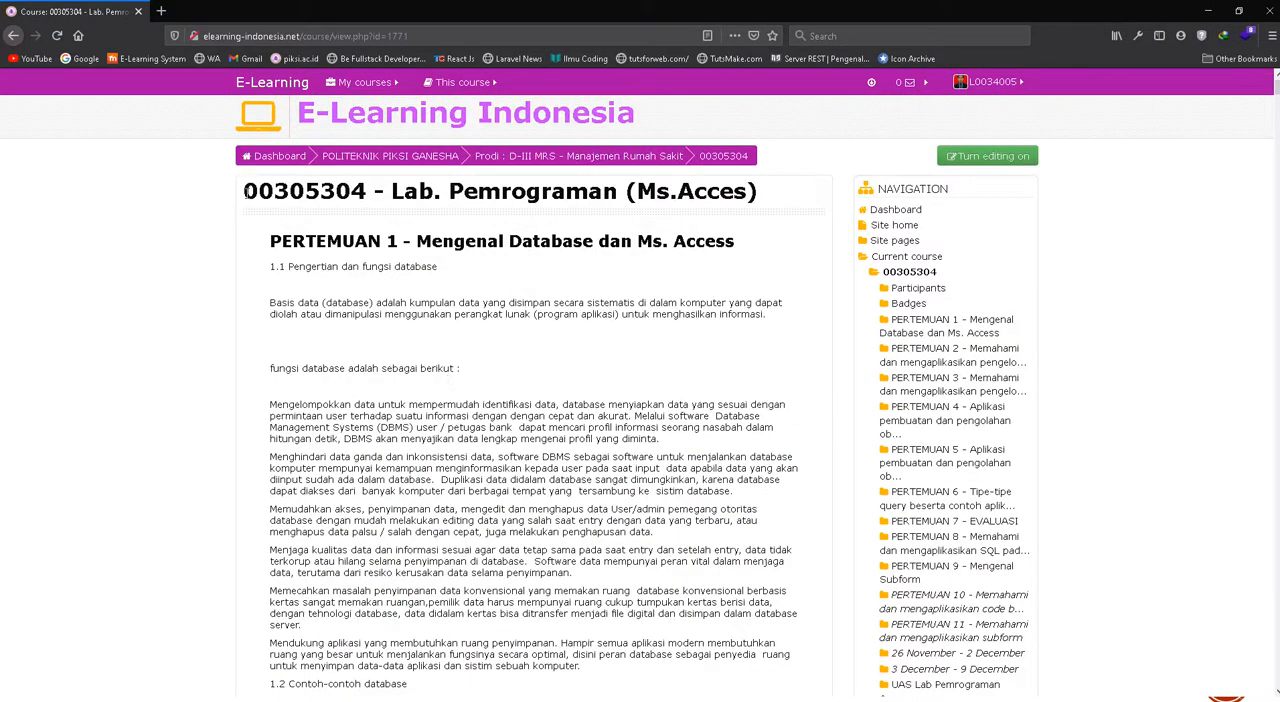
pyautogui.moveTo(245, 193); pyautogui.dragTo(372, 190)
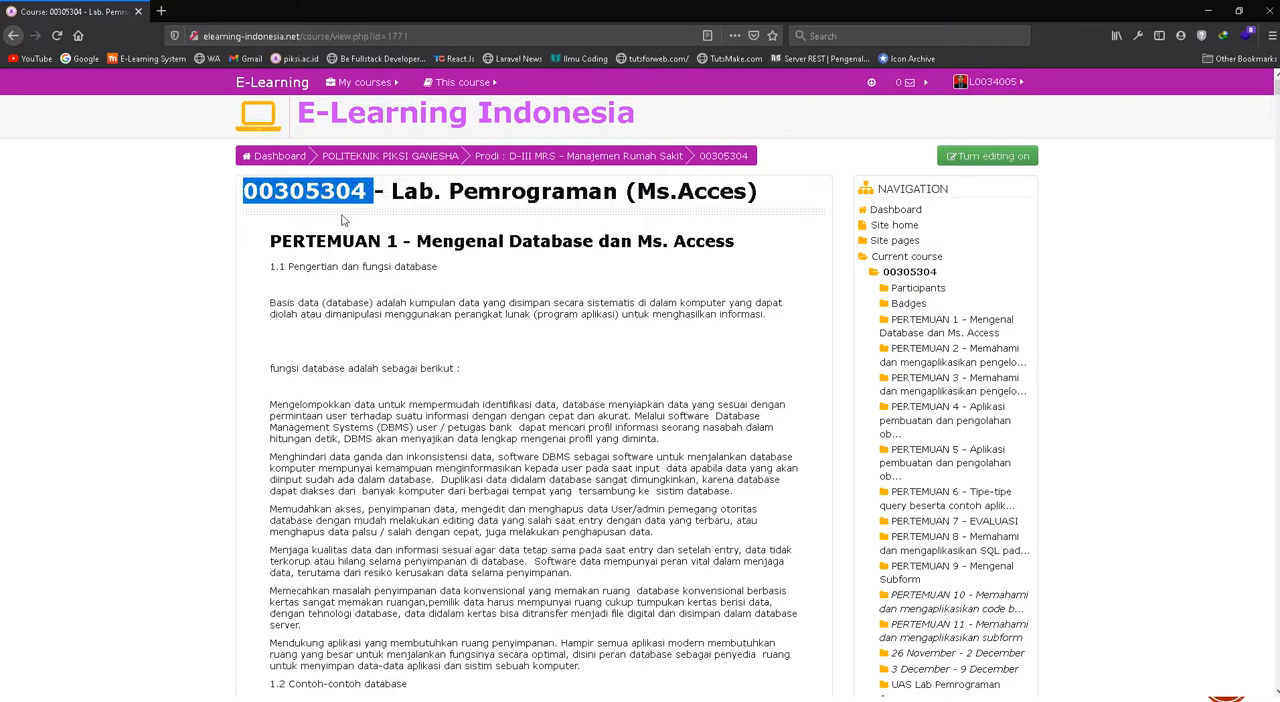
pyautogui.scroll(-10, 359, 361)
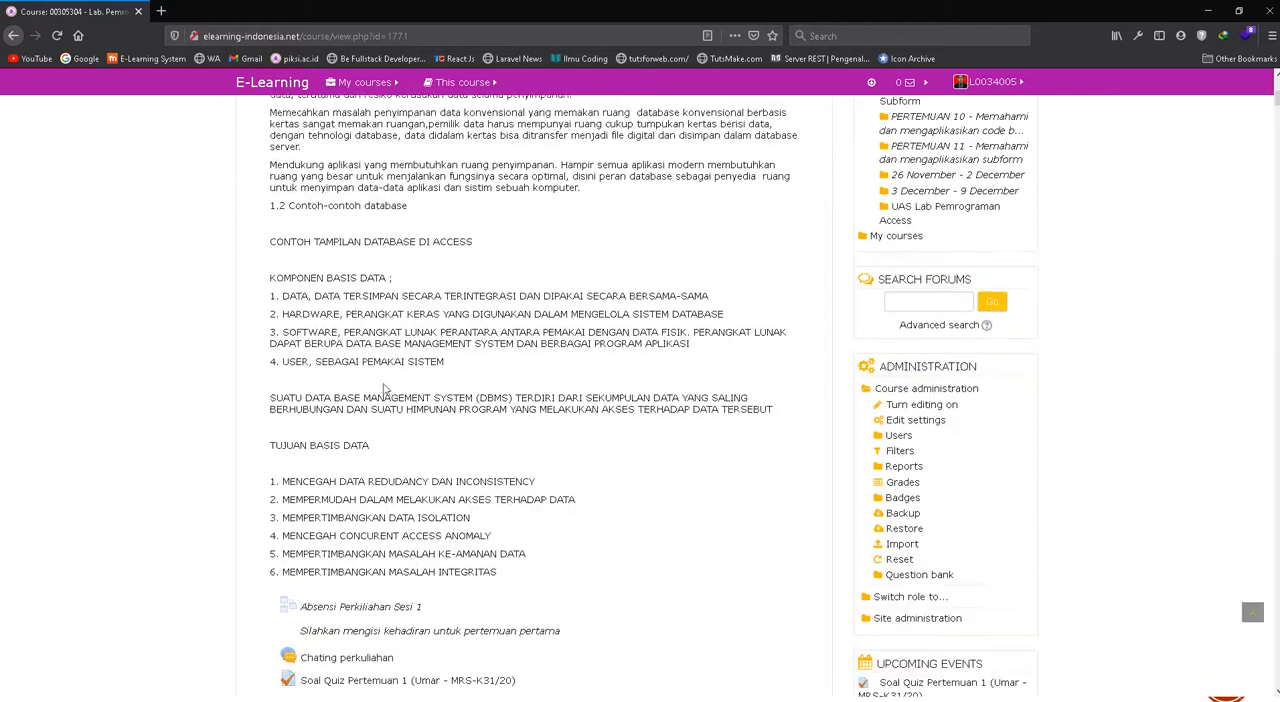
pyautogui.click(428, 343)
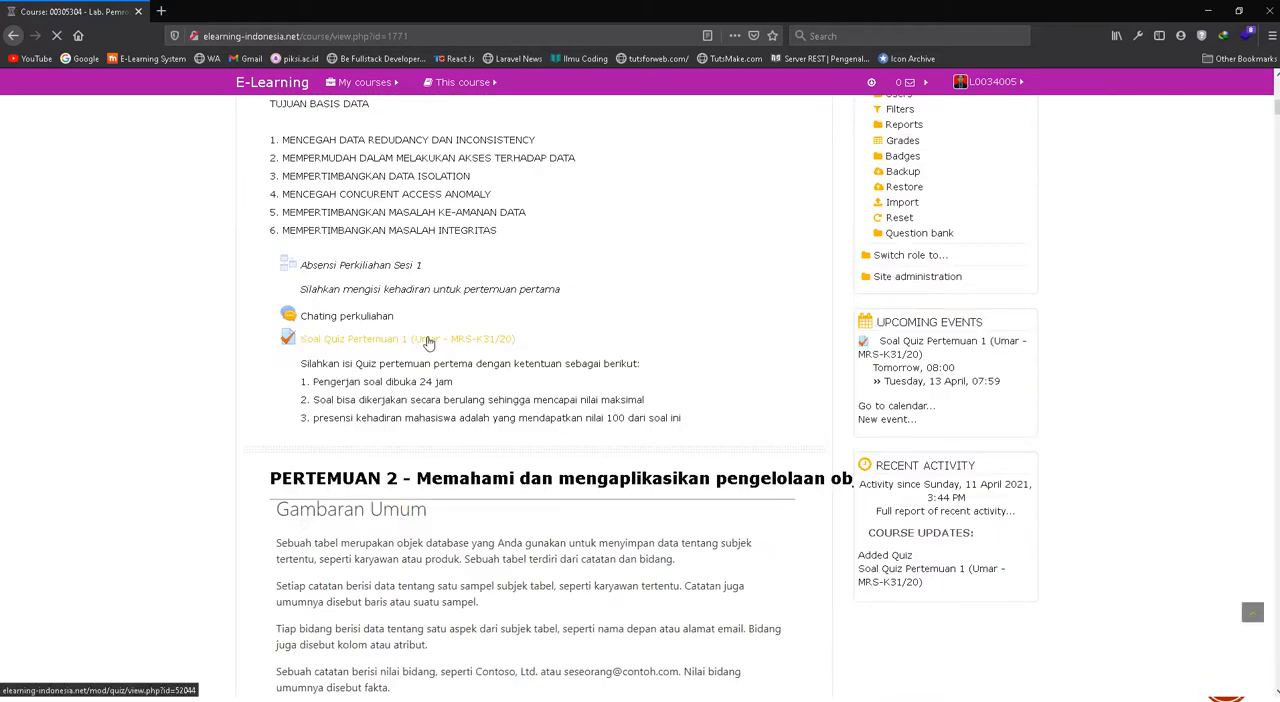